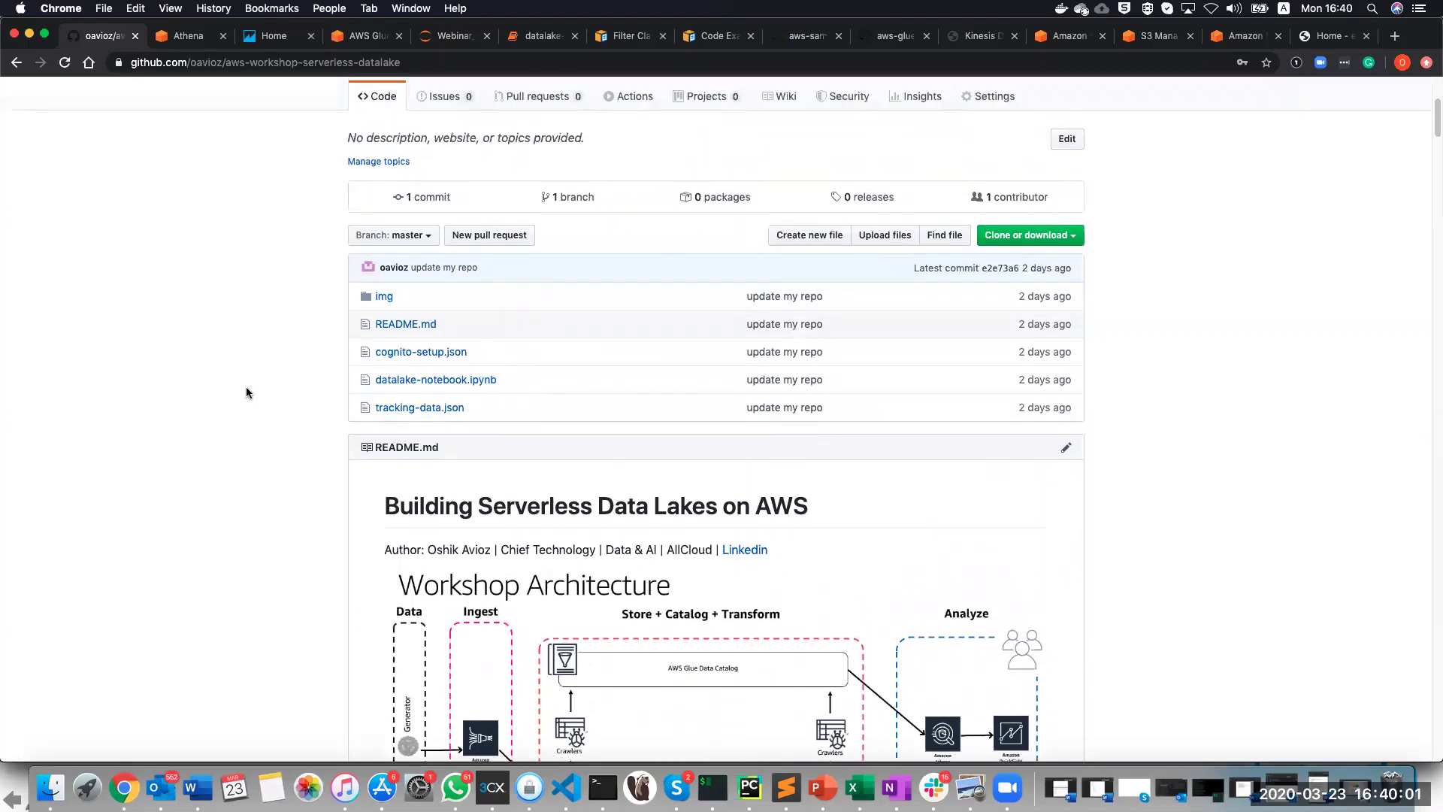
Review the workshop README from the architecture and prerequisites through the S3 bucket and Kinesis Firehose instructions.
scroll(243, 395, down, 2)
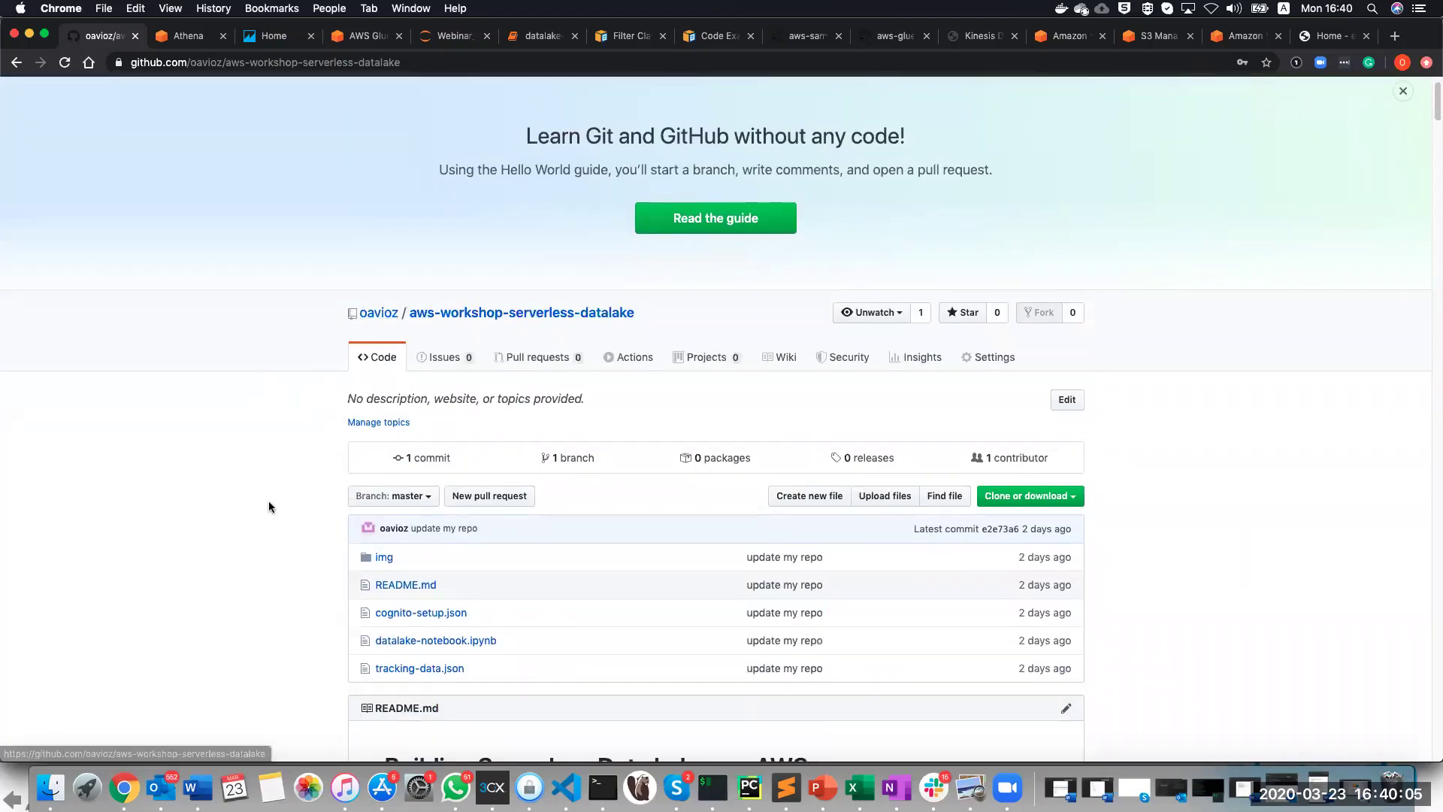
scroll(267, 509, down, 15)
scroll(203, 544, down, 10)
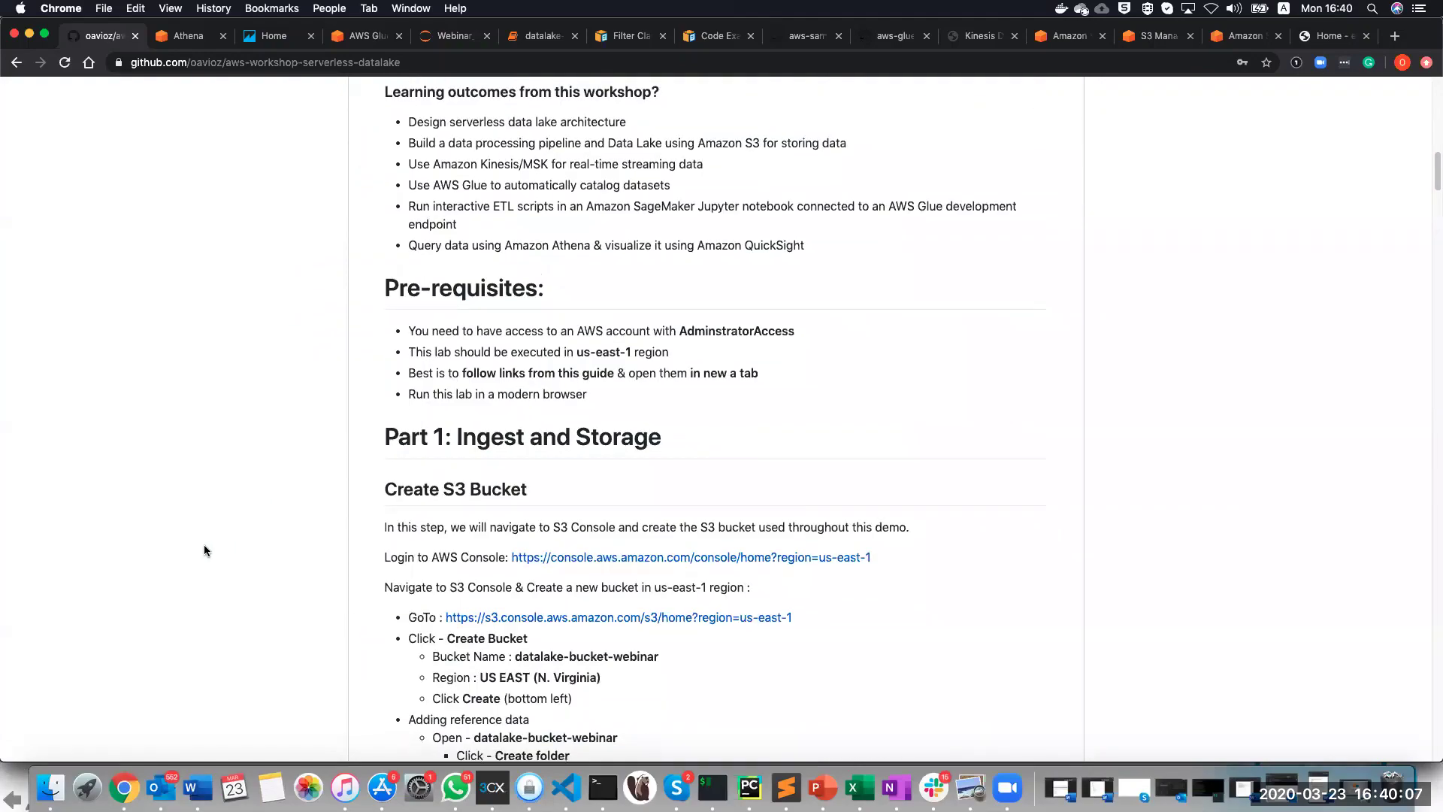
scroll(201, 543, down, 10)
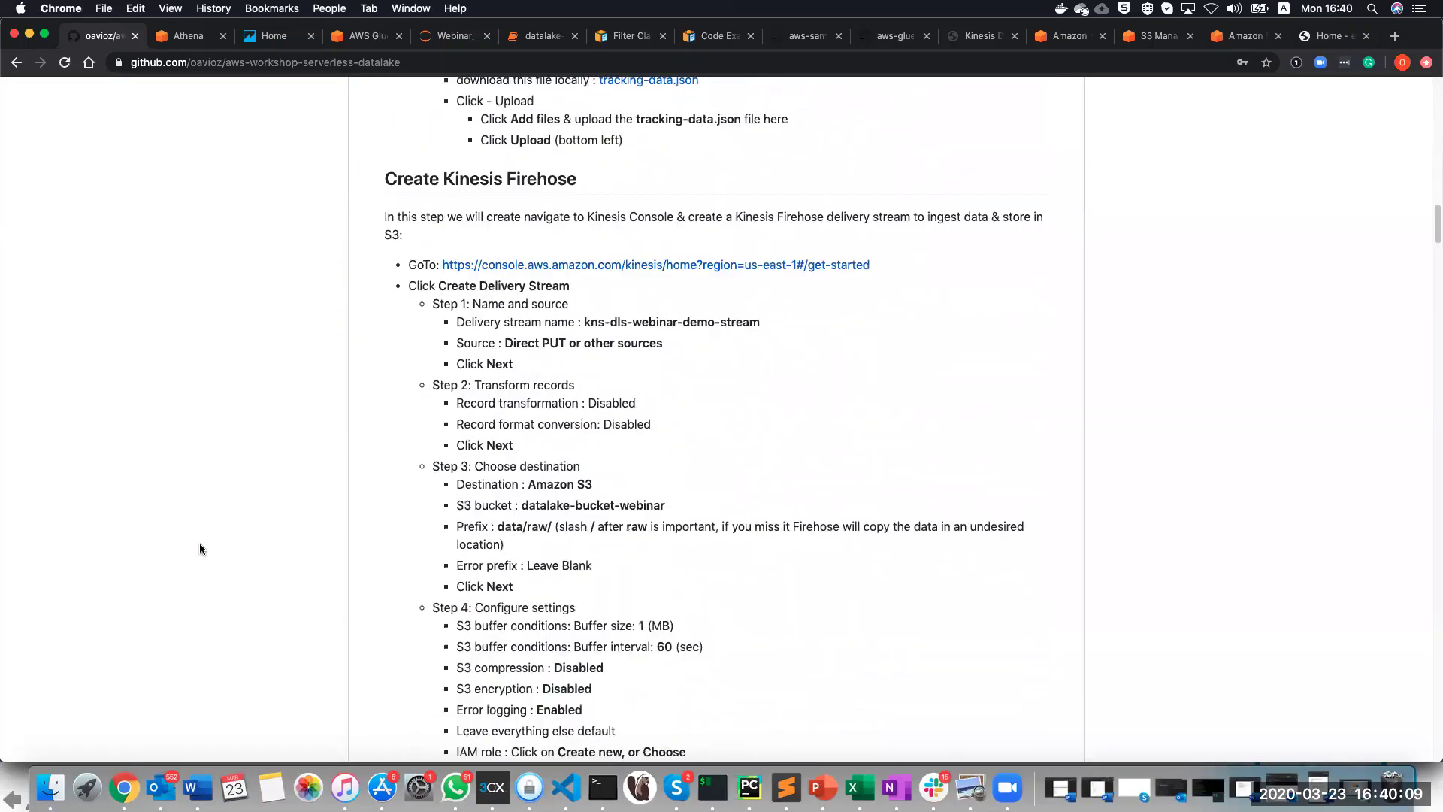
scroll(197, 539, up, 15)
scroll(196, 538, up, 15)
scroll(227, 534, down, 5)
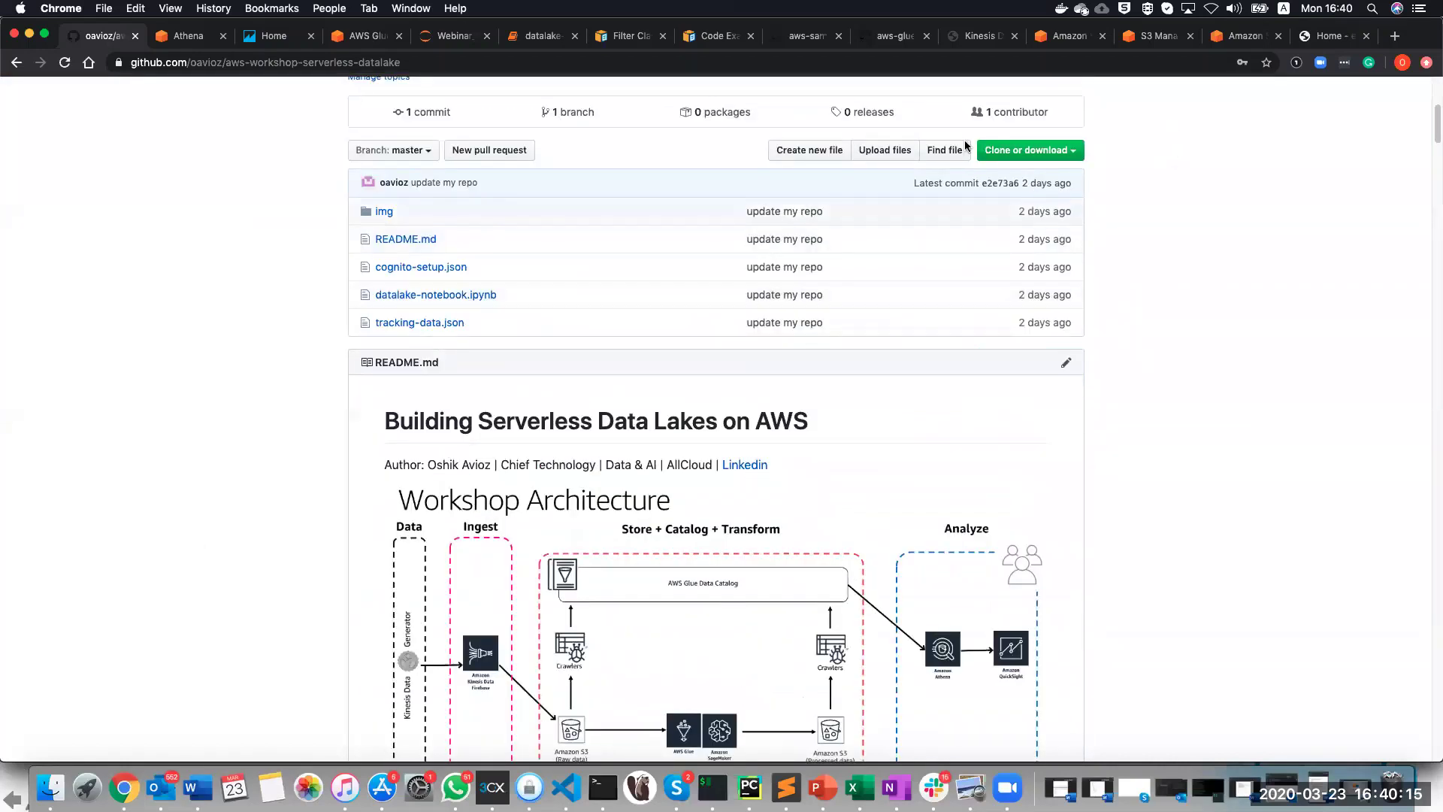
Sign in to the Amazon Kinesis Data Generator with the prefilled admin credentials.
click(975, 38)
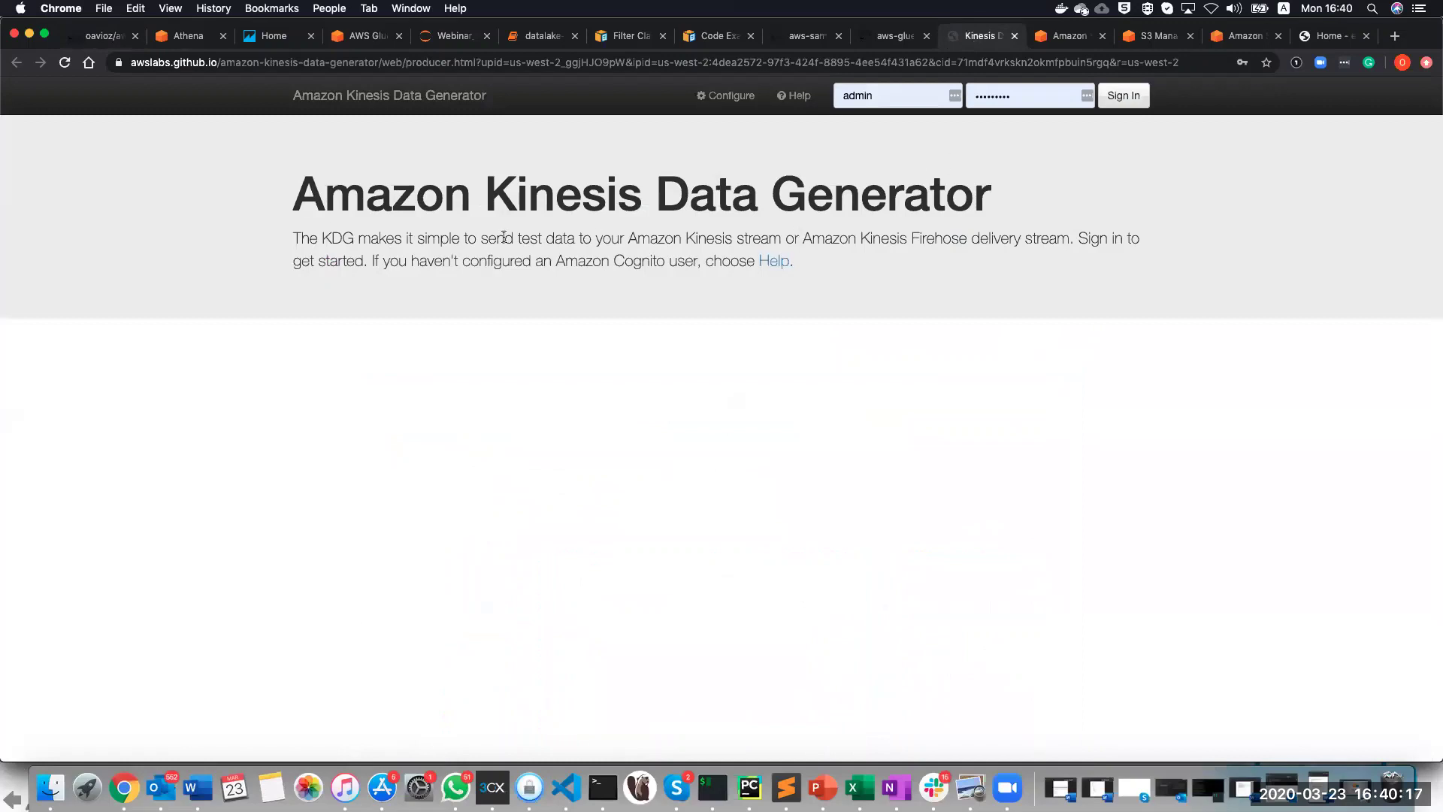
click(1124, 96)
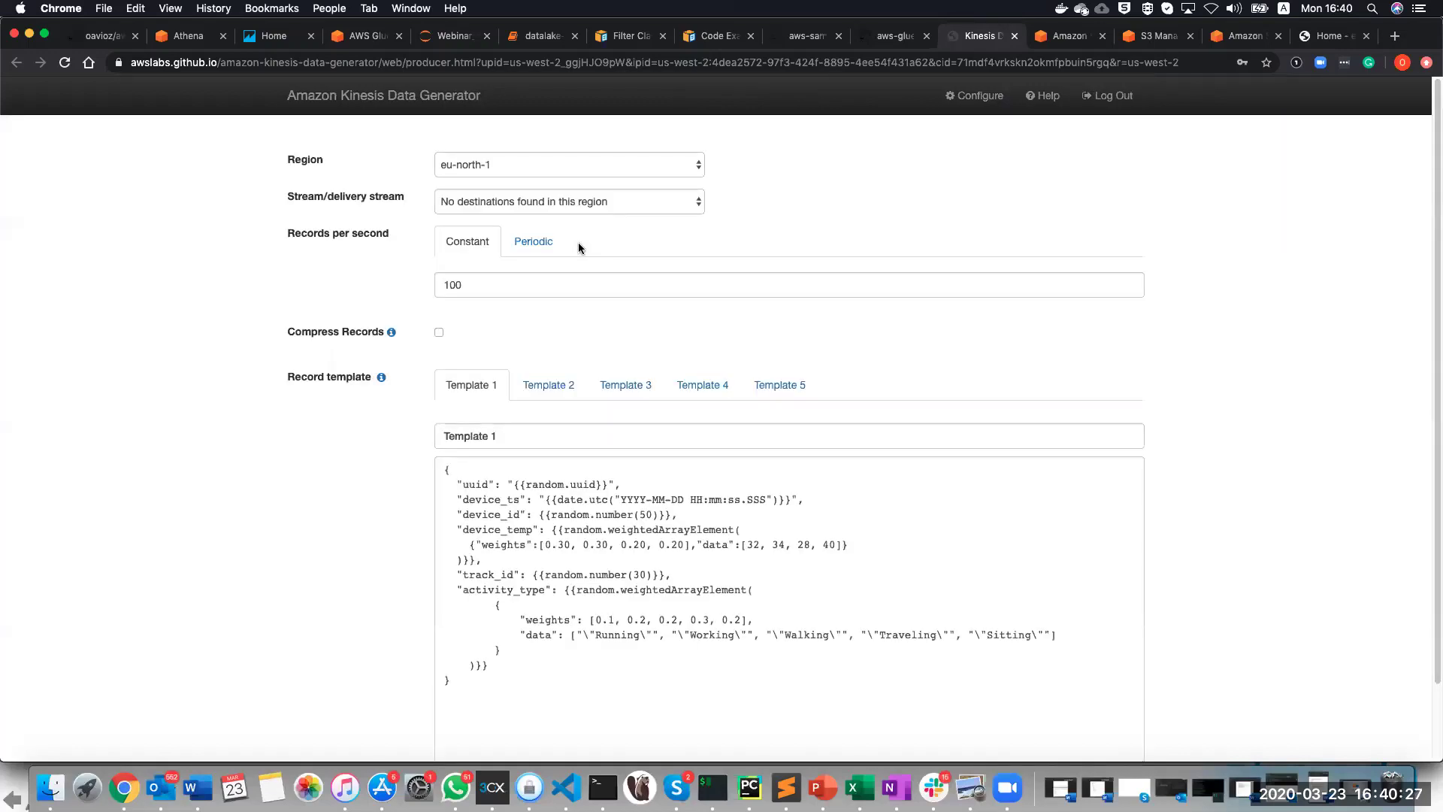
Look through the open SageMaker, S3 and Firehose consoles, ending on the delivery stream's monitoring metrics.
click(1238, 36)
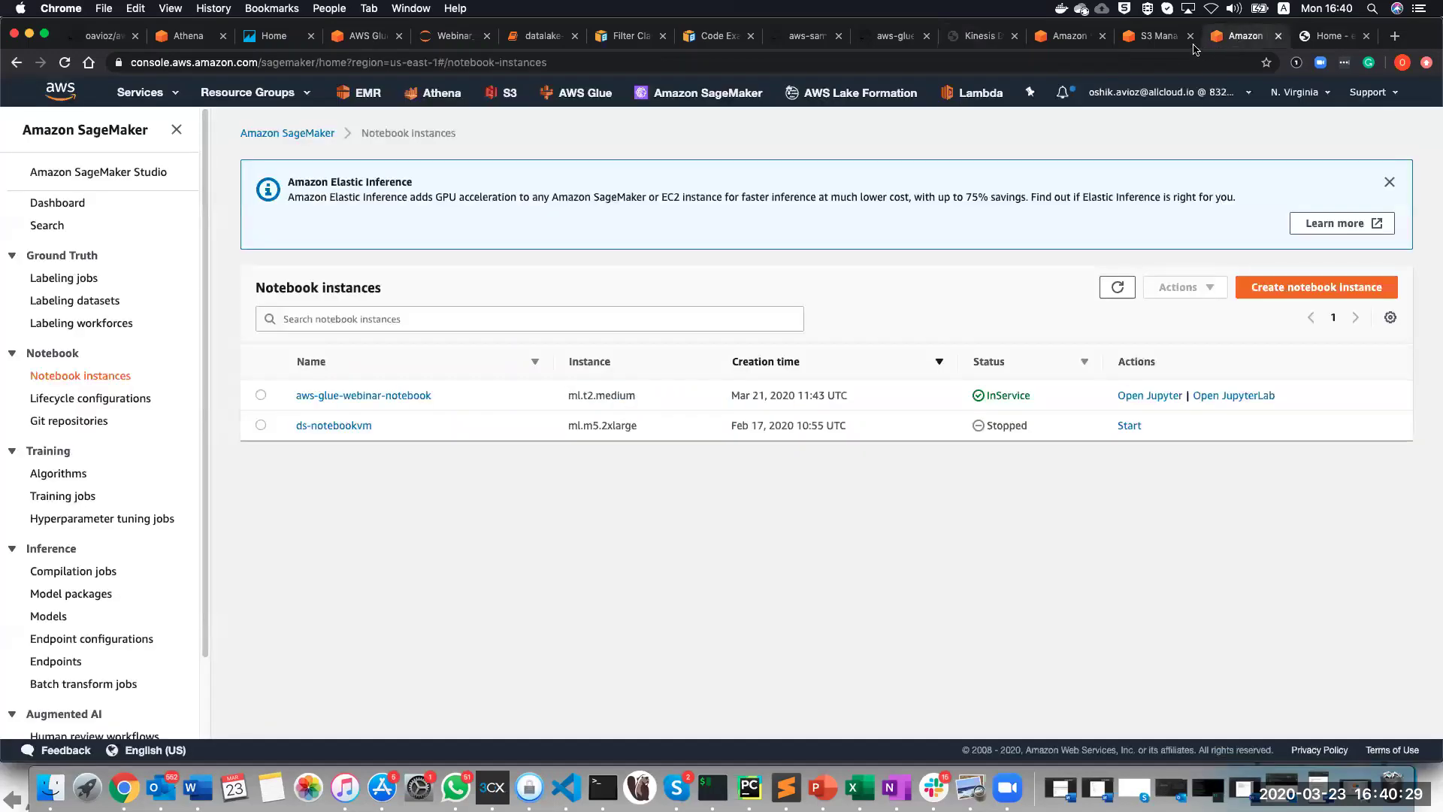
click(1161, 36)
click(1064, 36)
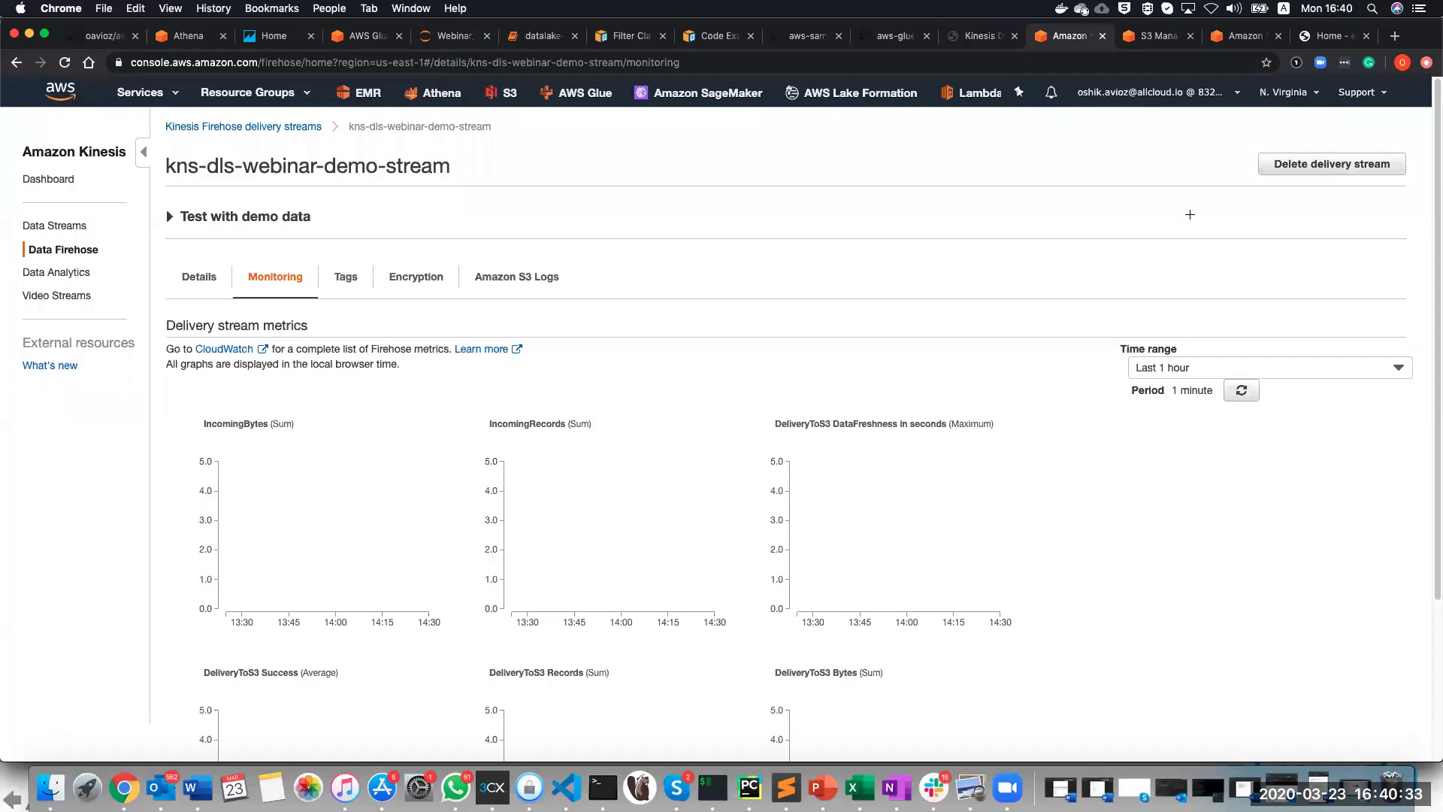
Quit WhatsApp while keeping the delivery stream page in front.
right_click(455, 787)
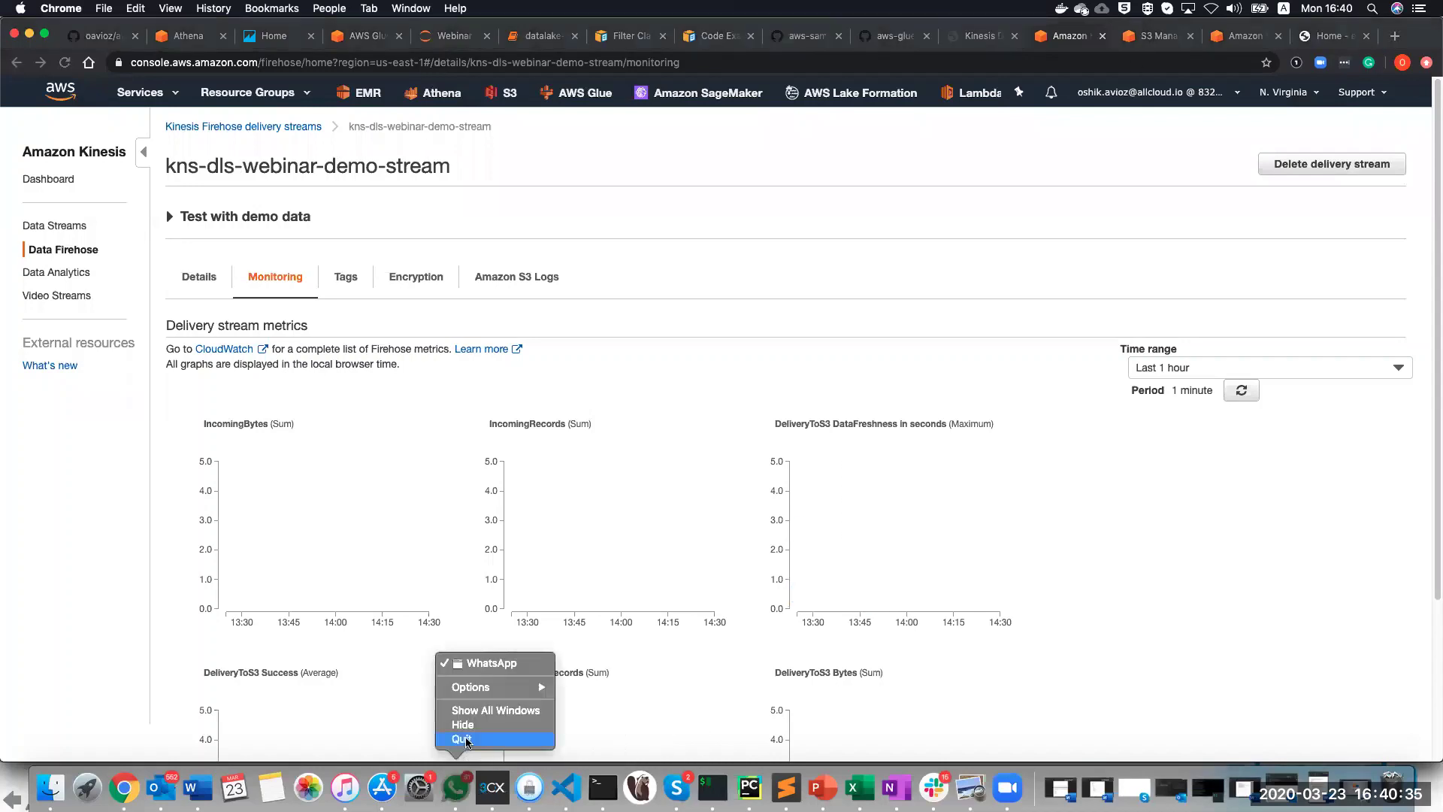
click(464, 740)
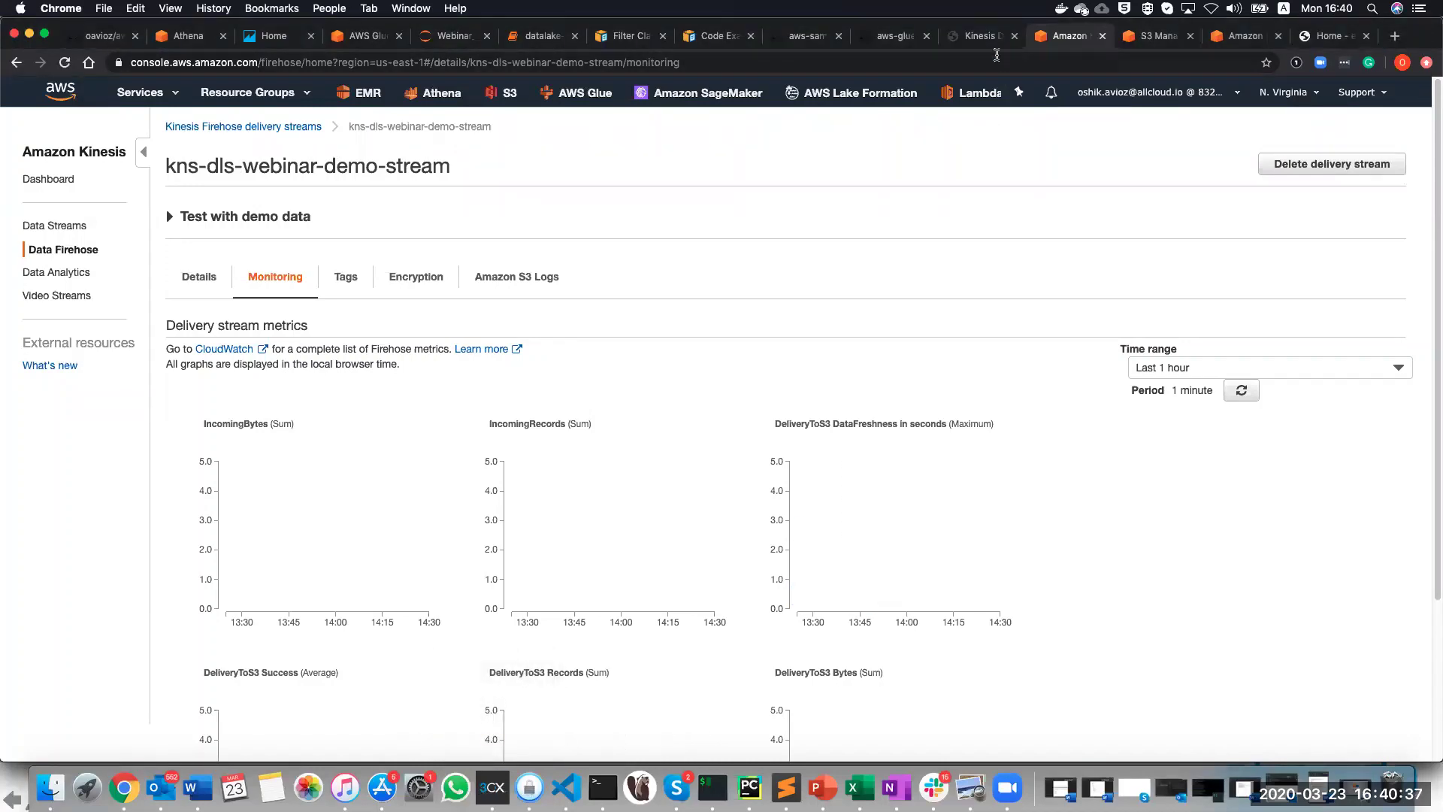
Set the Kinesis Data Generator's constant rate to 200 records per second.
click(979, 36)
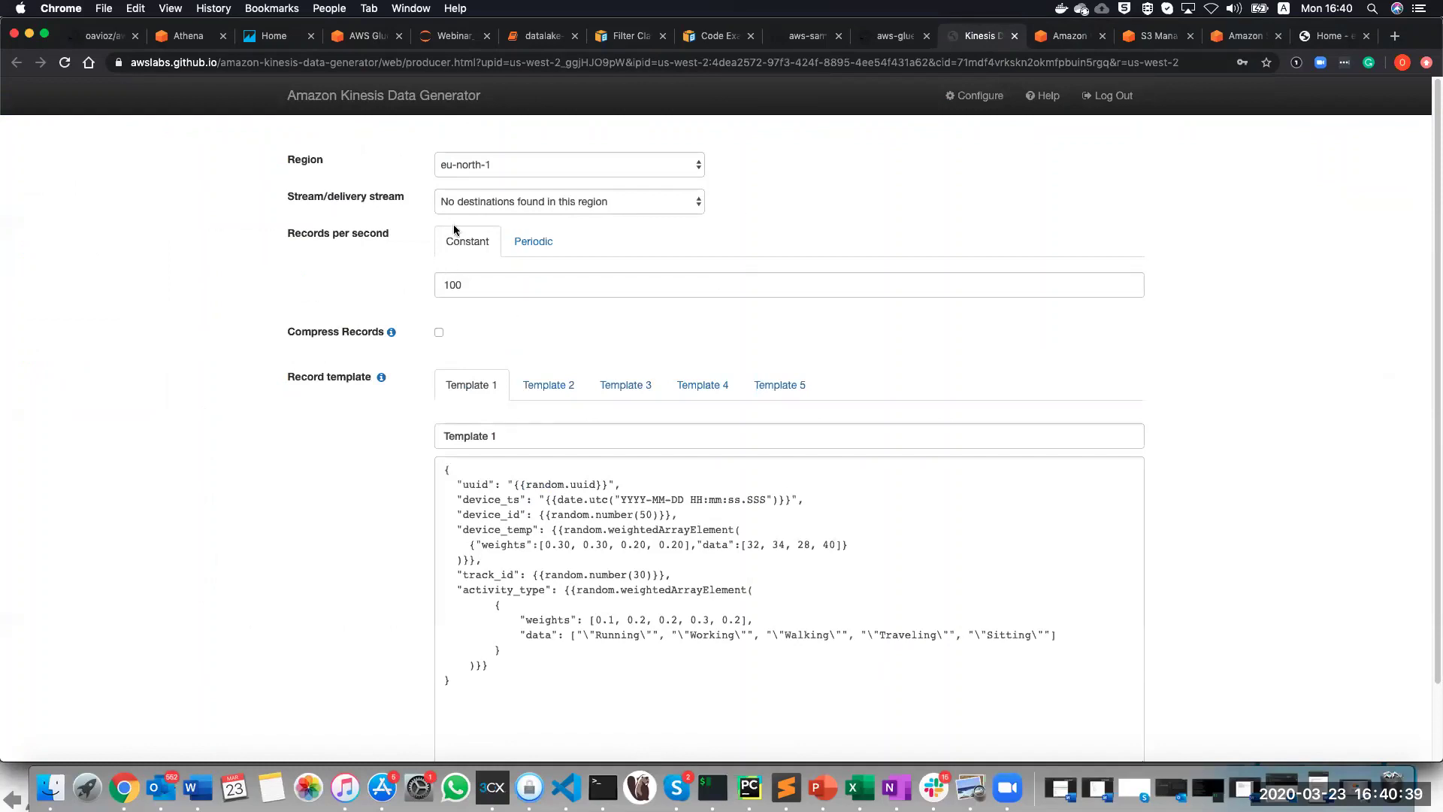
double_click(456, 283)
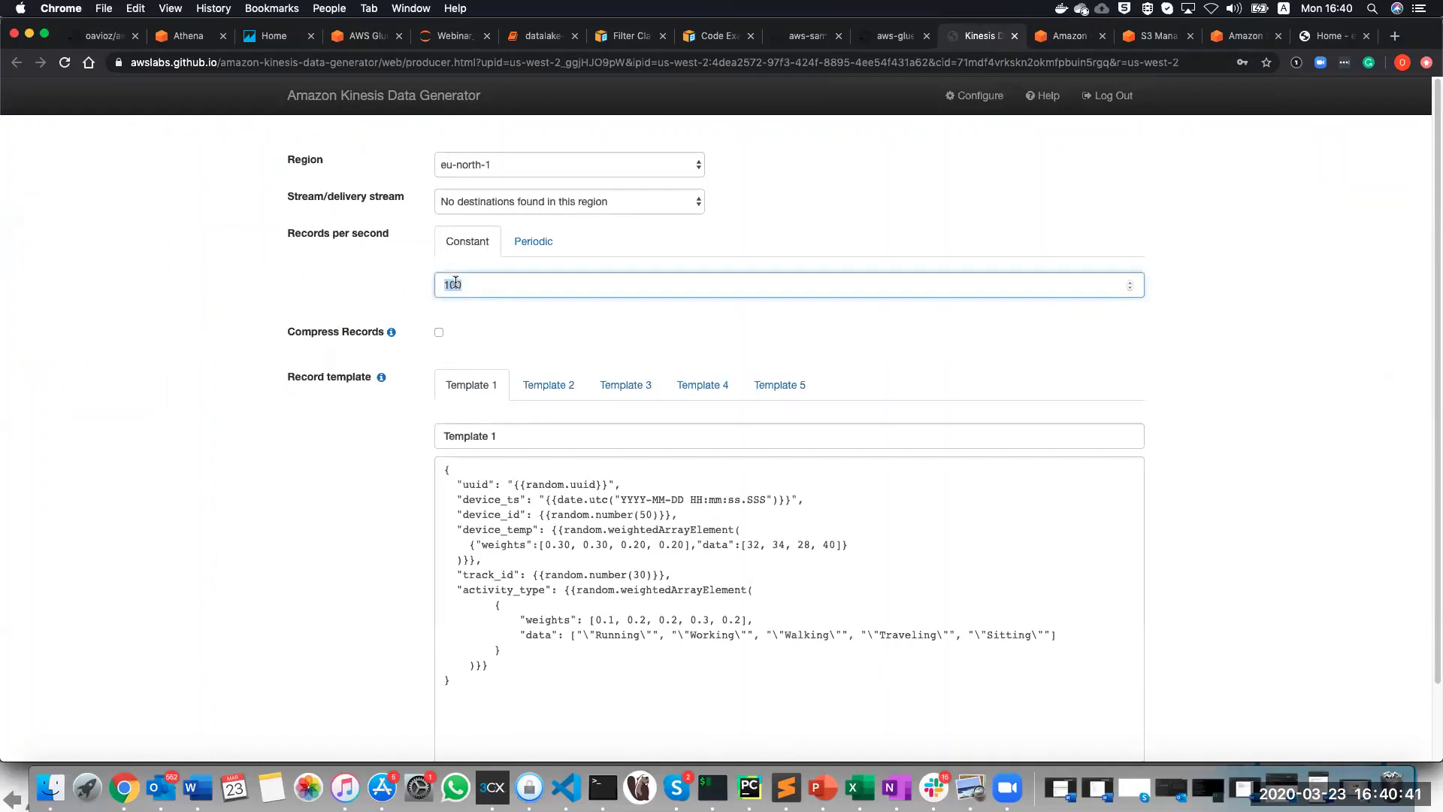
text(20)
click(373, 472)
Examine the fields of record Template 1, including the activity type values, along with the records-per-second setting.
scroll(445, 558, down, 2)
drag(474, 599, 444, 383)
click(556, 460)
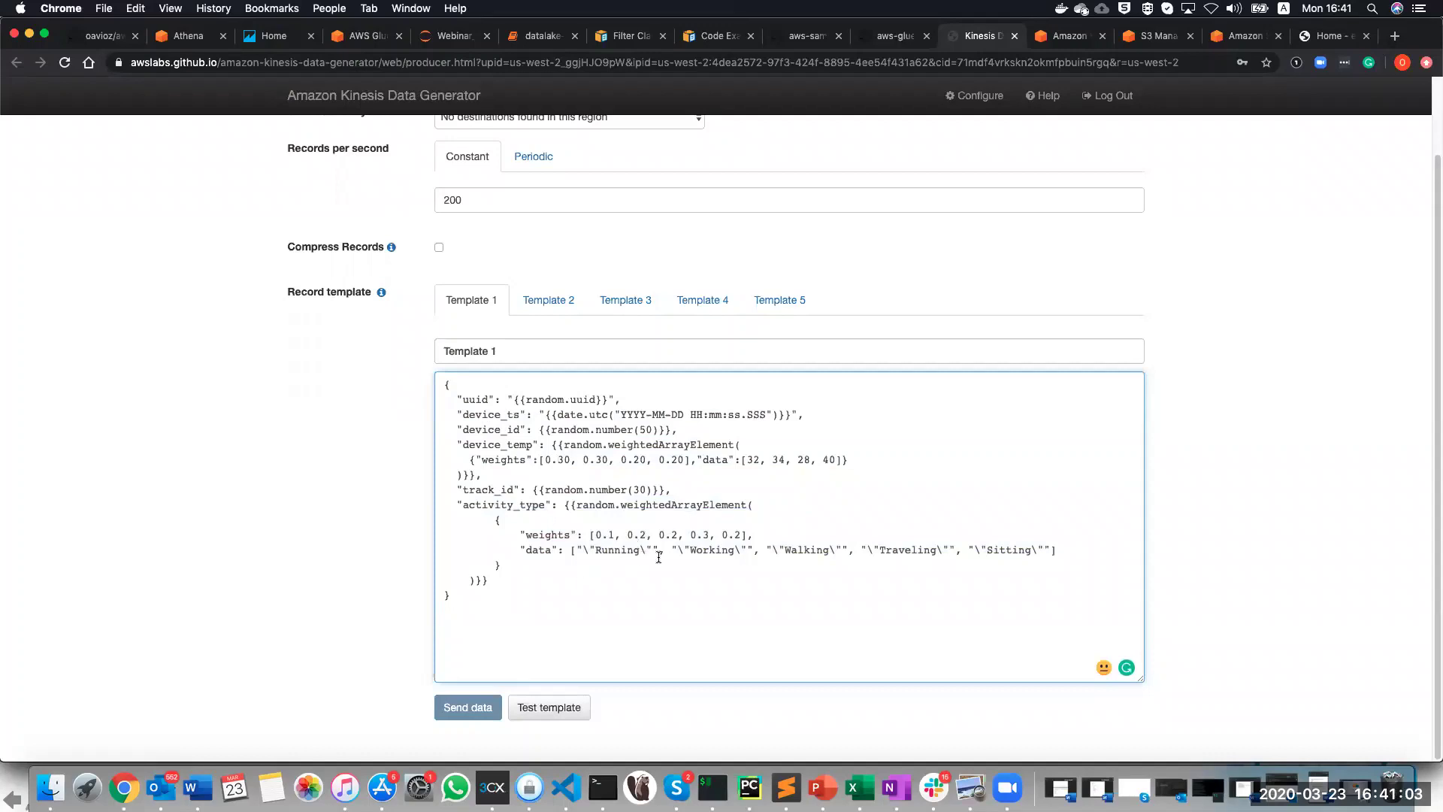
drag(1053, 549, 584, 549)
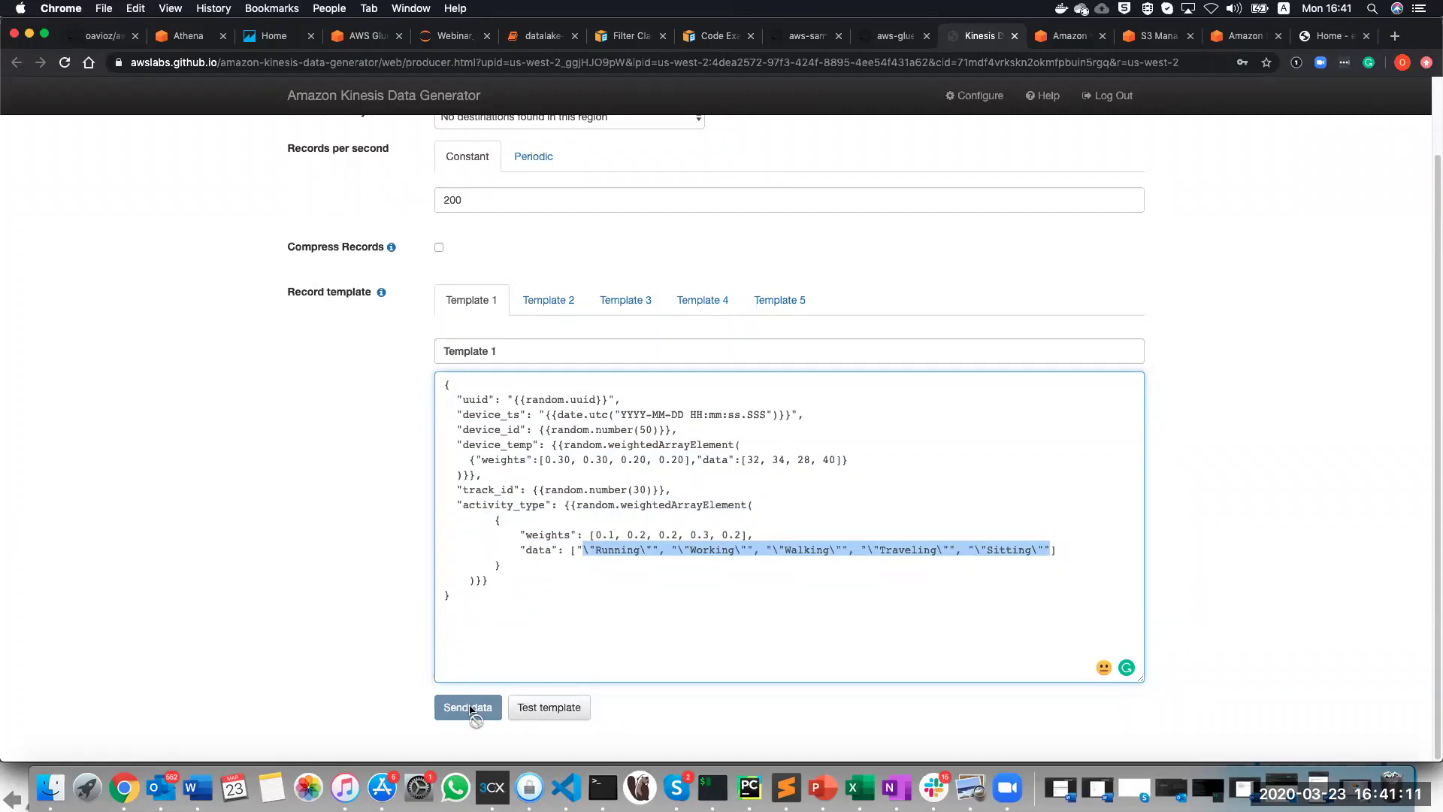
click(419, 649)
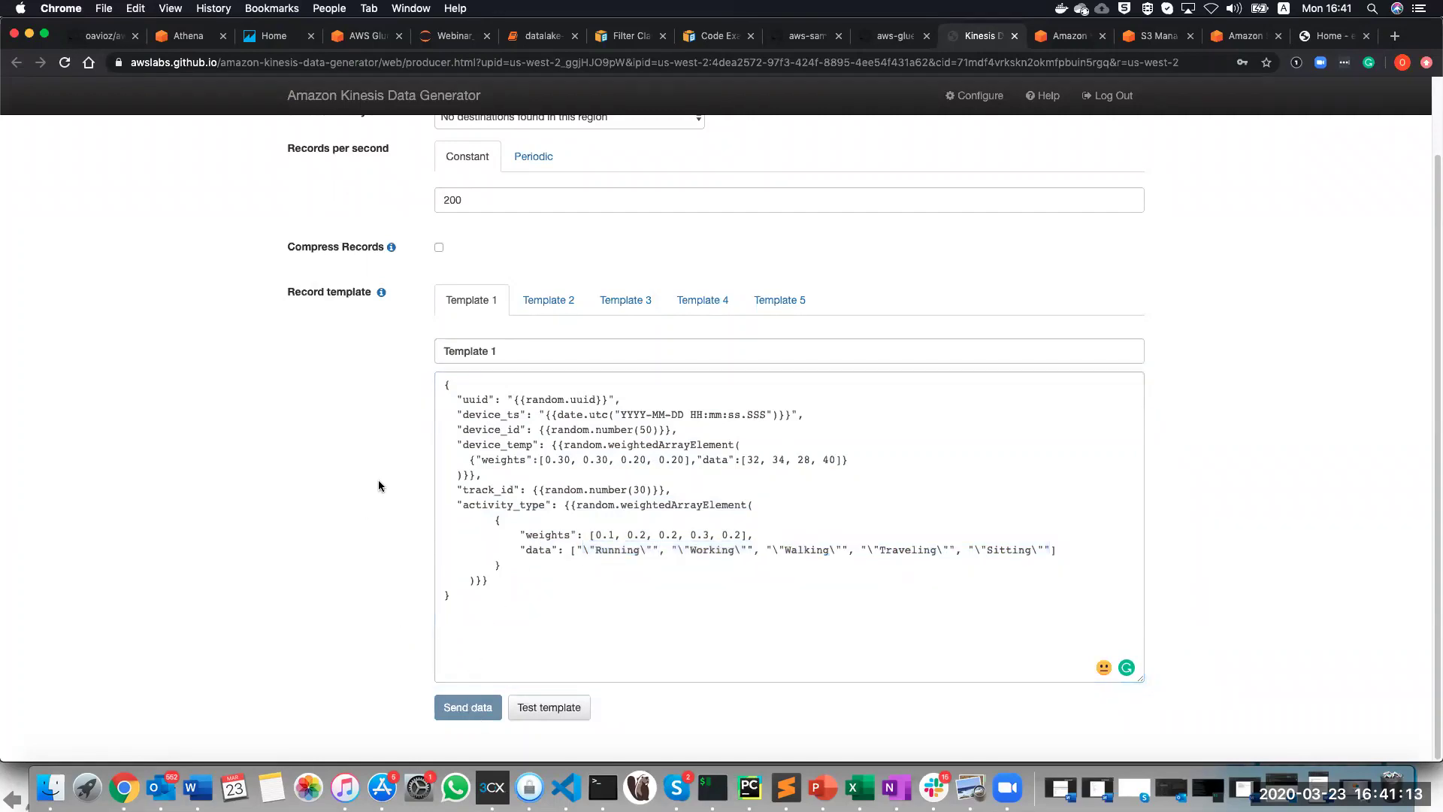
scroll(378, 479, up, 2)
click(469, 295)
scroll(429, 428, down, 2)
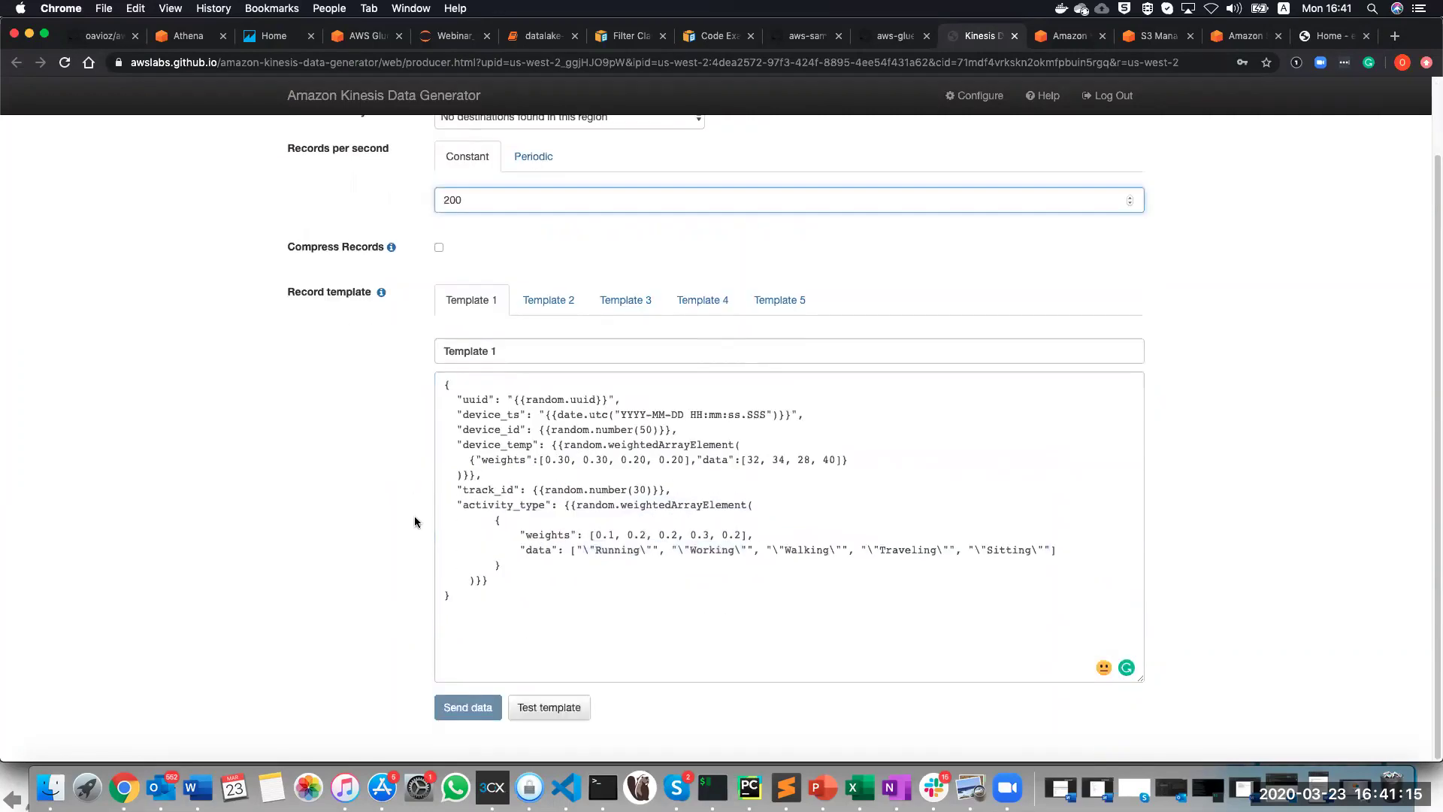
scroll(654, 396, up, 2)
click(612, 530)
Choose the us-east-1 region and start sending generated data to kns-dls-webinar-demo-stream.
click(498, 170)
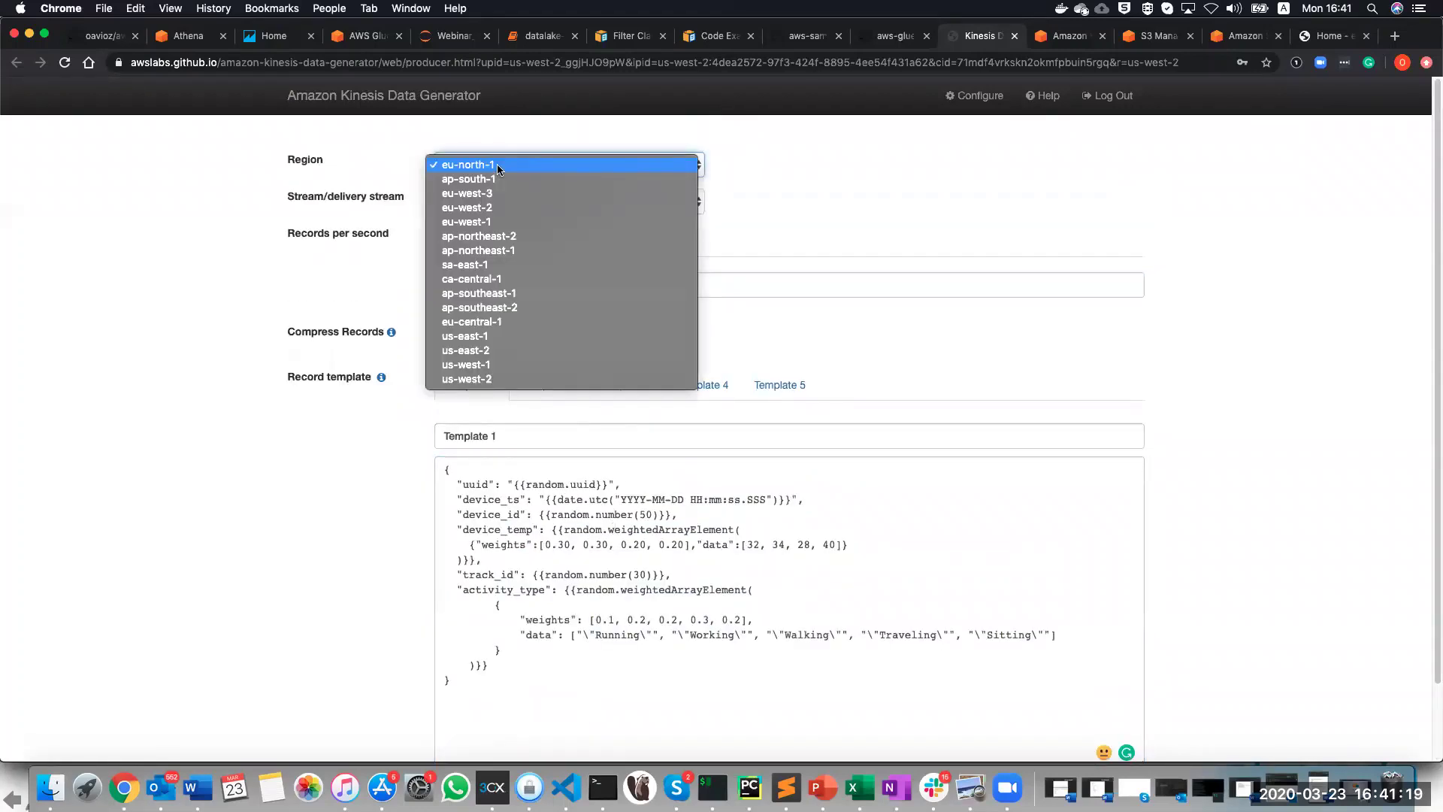
click(473, 338)
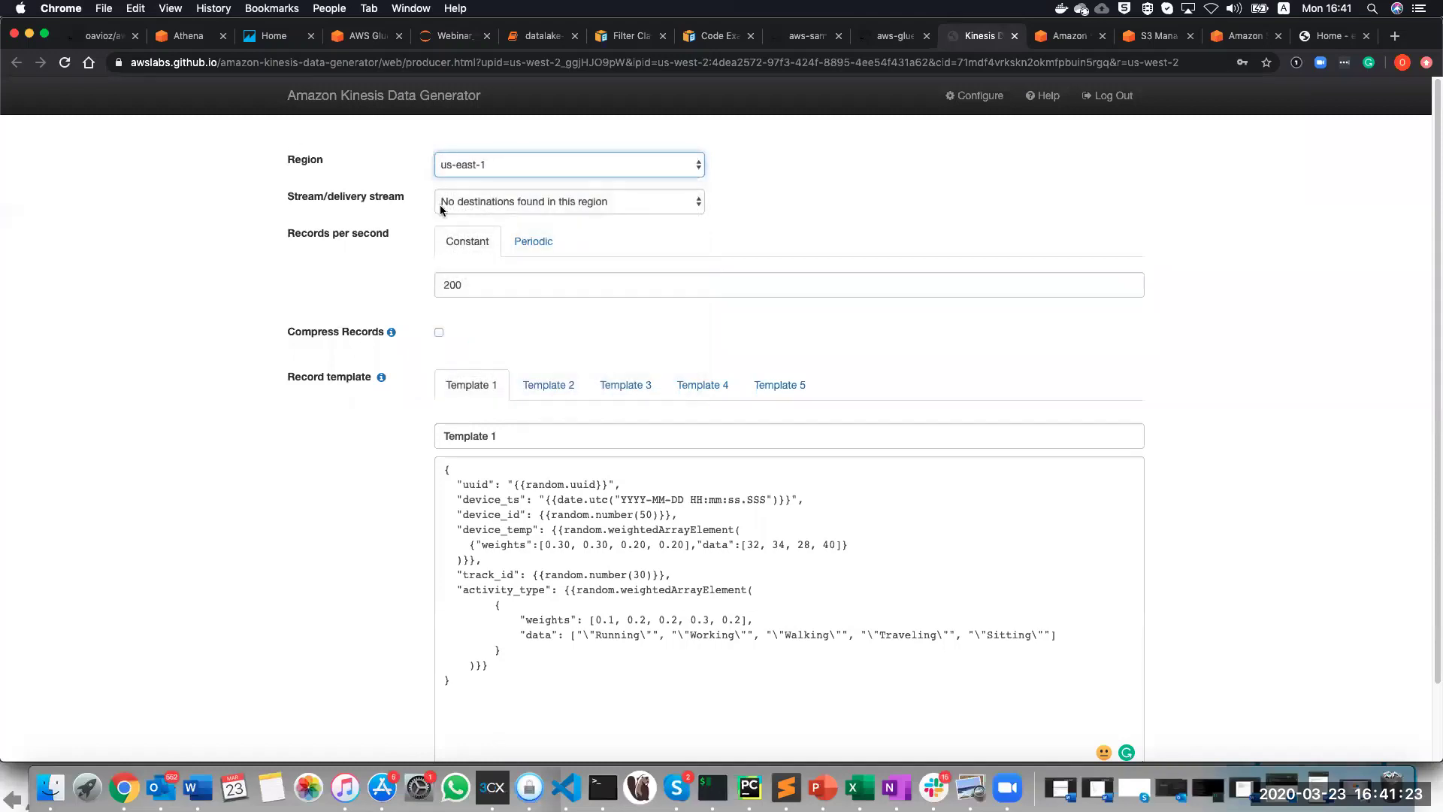
scroll(332, 508, down, 2)
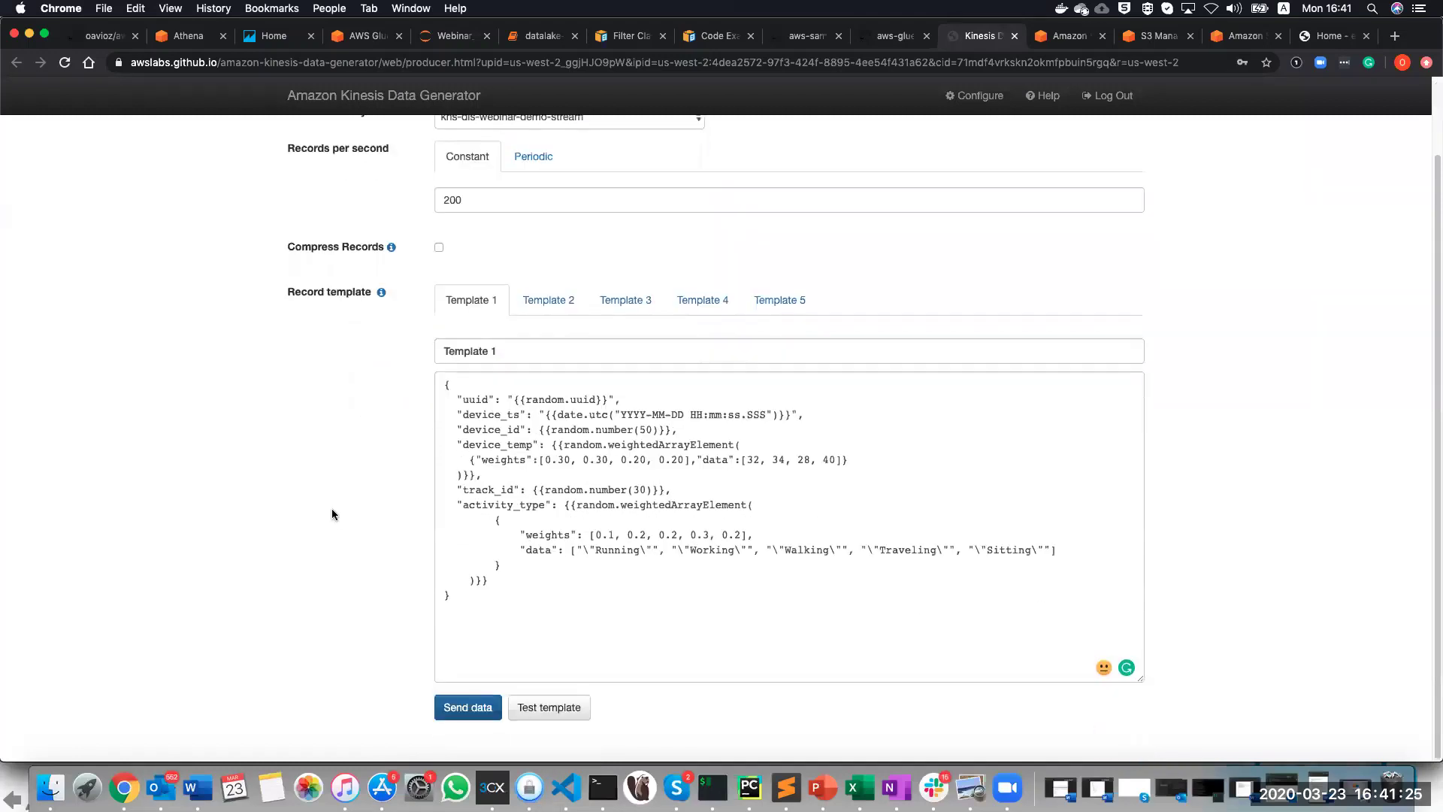
click(468, 709)
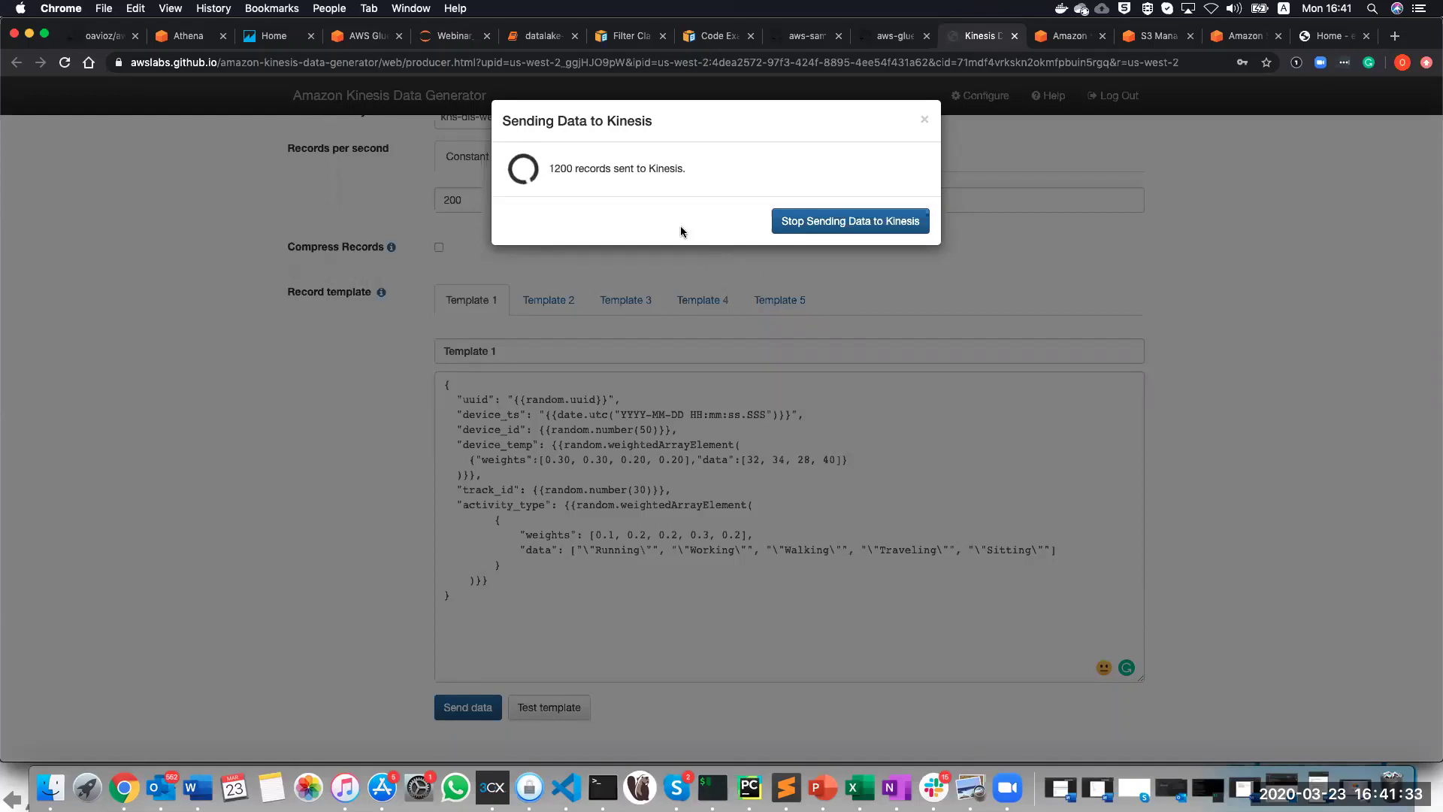
Browse the S3 webinar demo bucket down to the data/raw/2020/03 folder.
click(1158, 36)
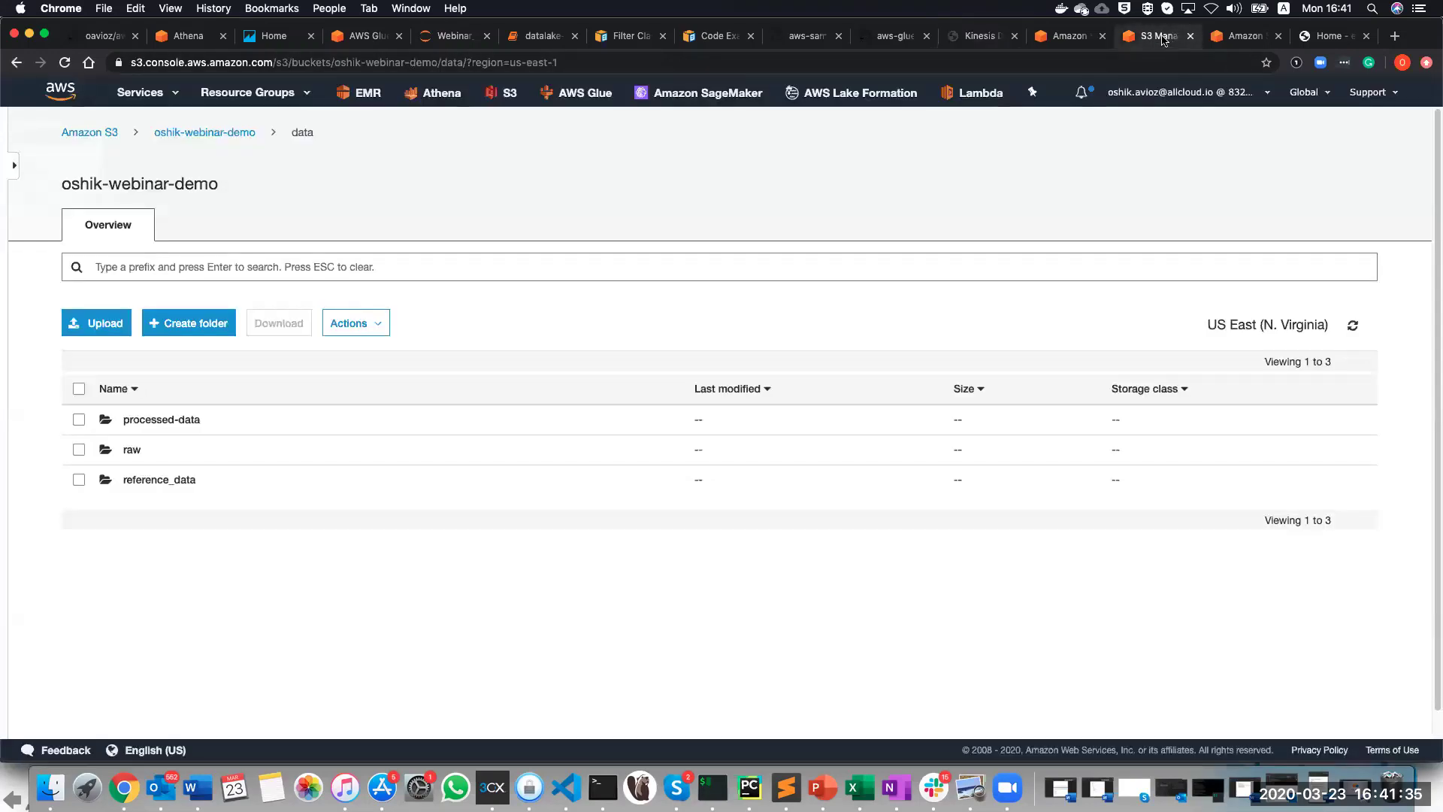
click(132, 451)
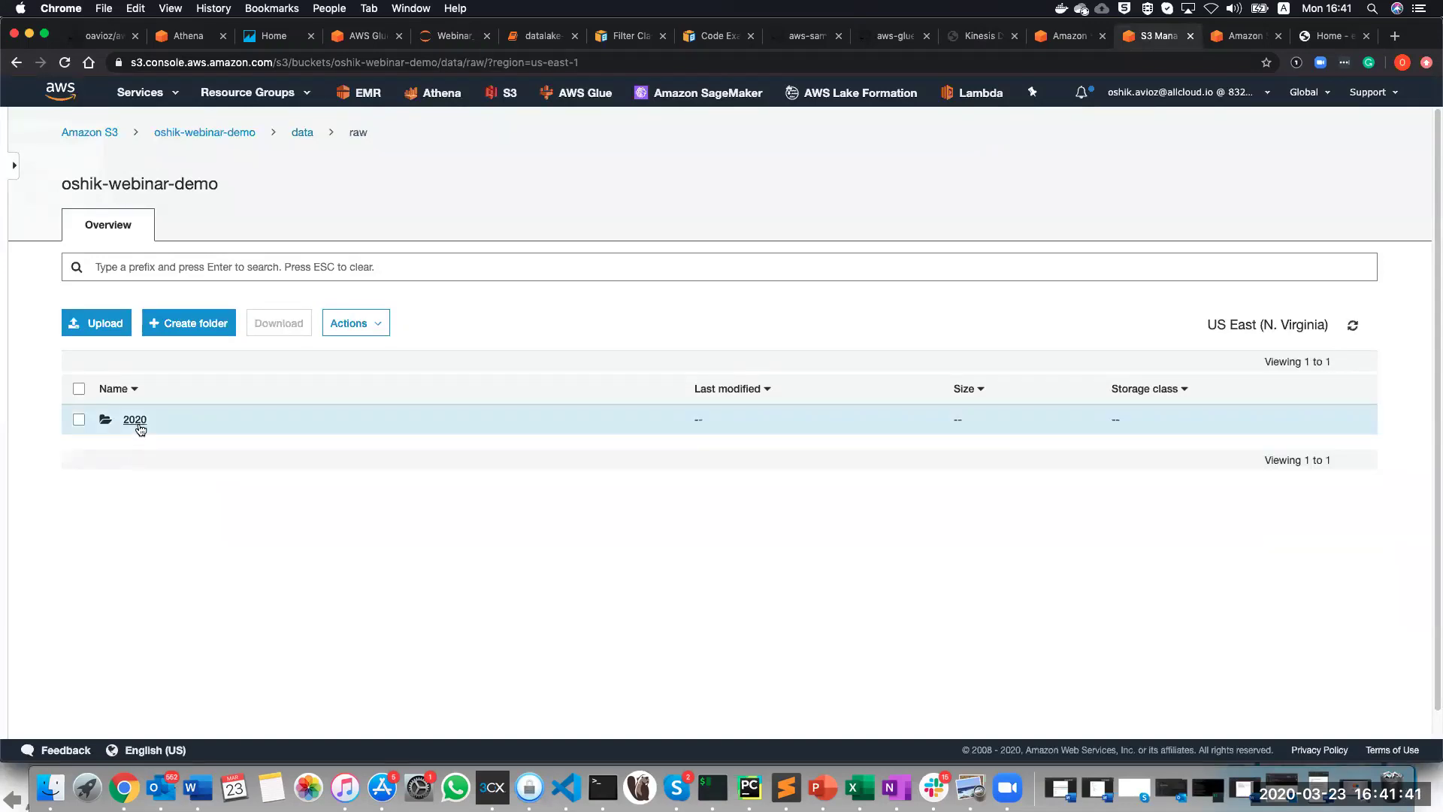
click(138, 424)
click(132, 422)
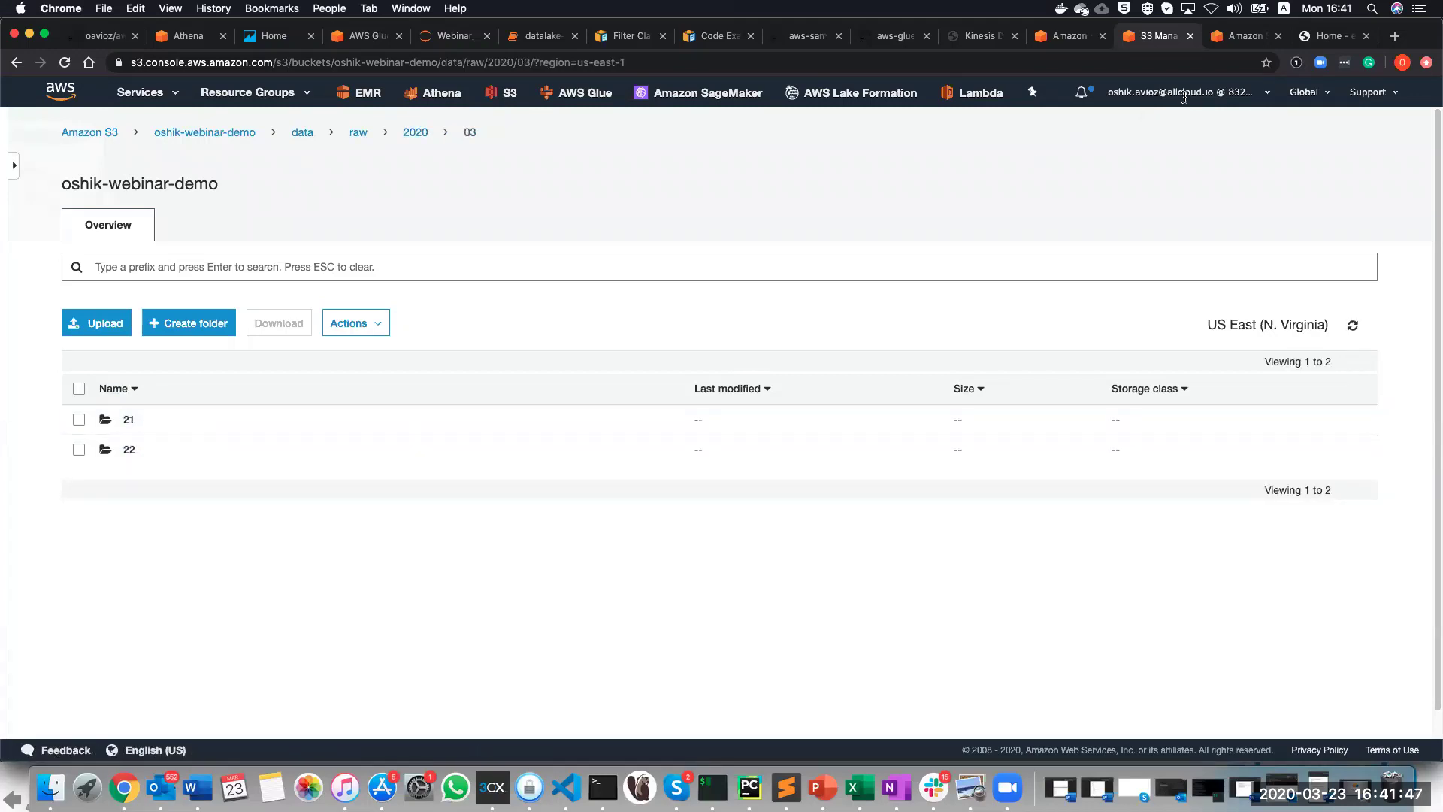
Review the Firehose stream's details down to its Amazon S3 destination prefix, and check the data generator's sending progress.
click(1242, 39)
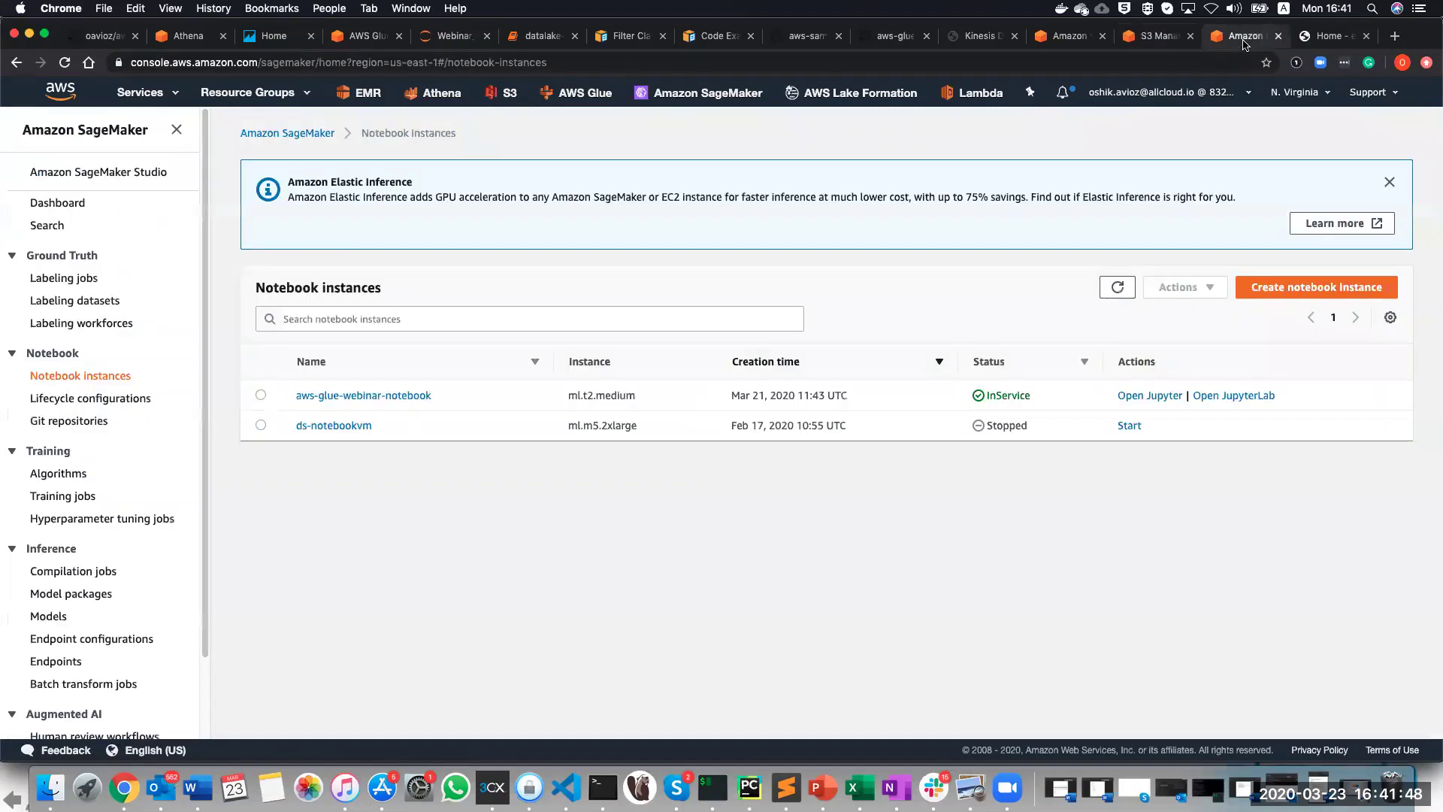
click(1060, 36)
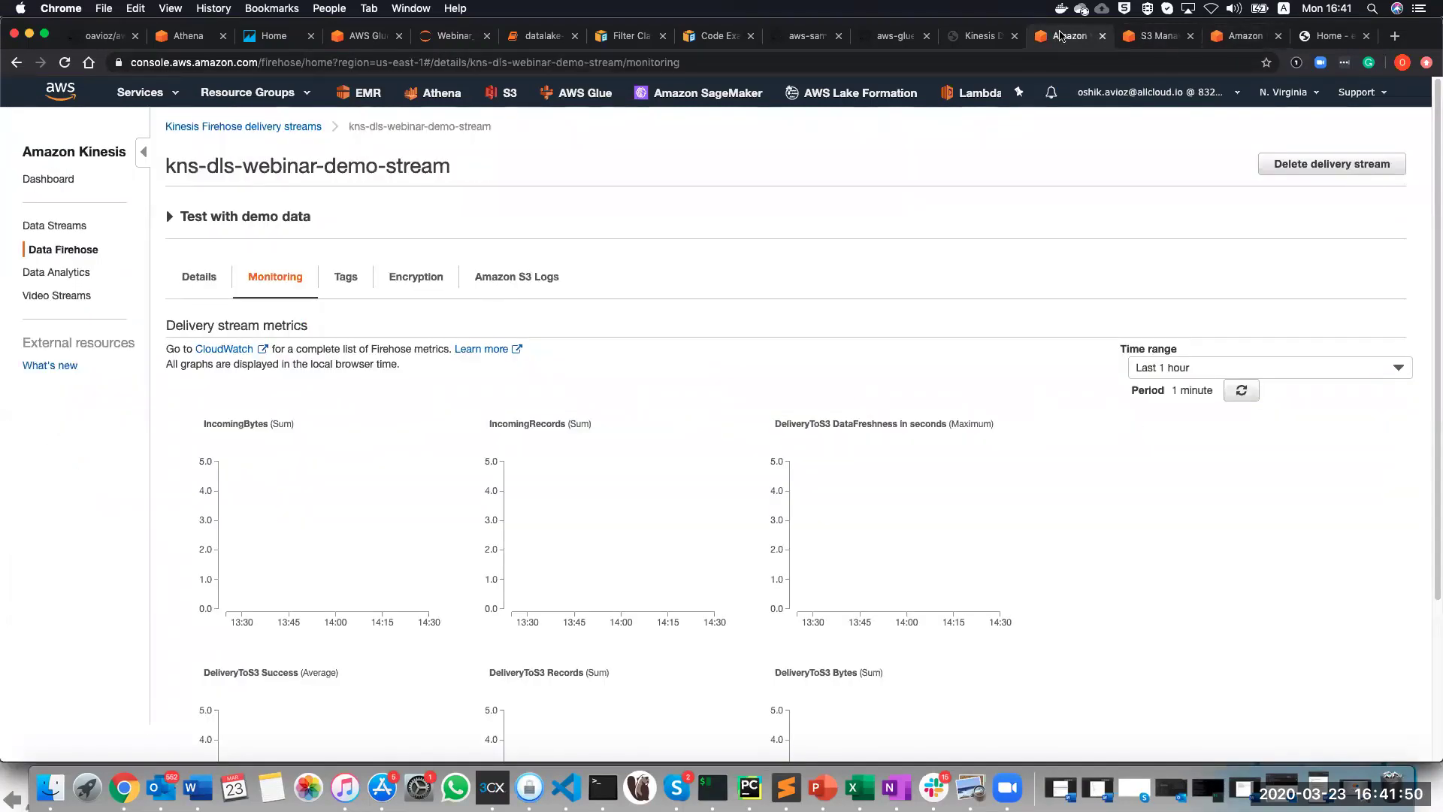
click(202, 275)
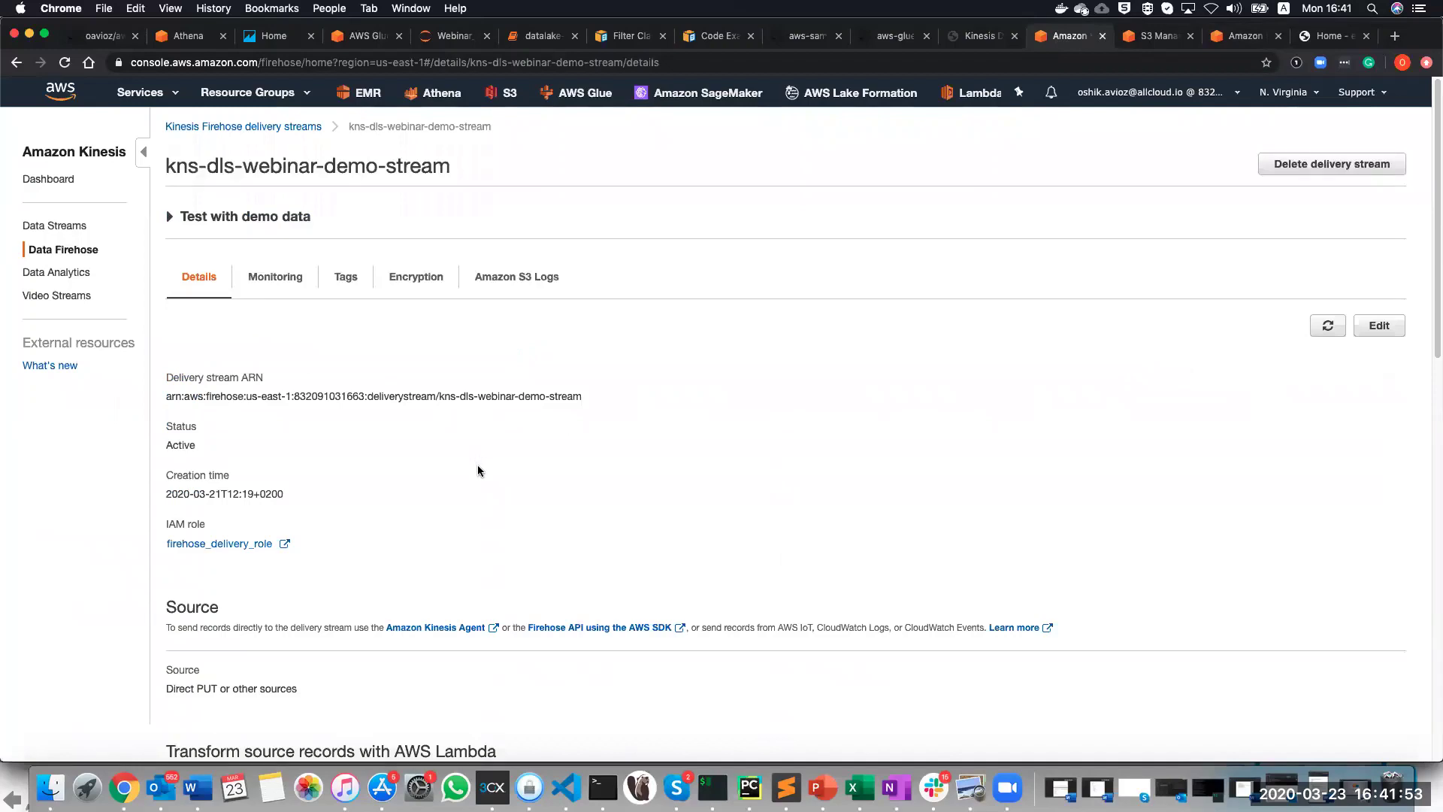
scroll(477, 470, down, 6)
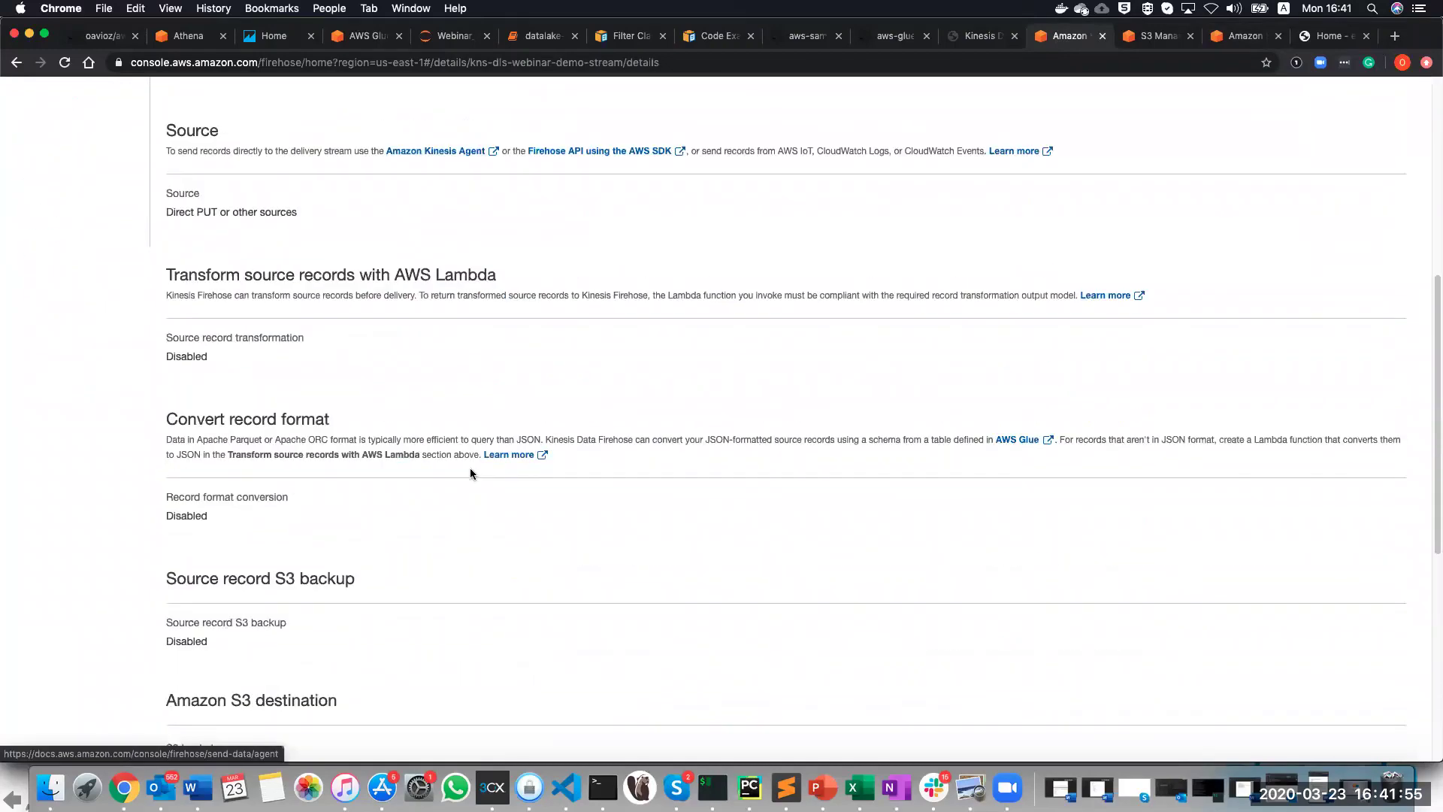
scroll(471, 474, down, 4)
drag(165, 486, 223, 490)
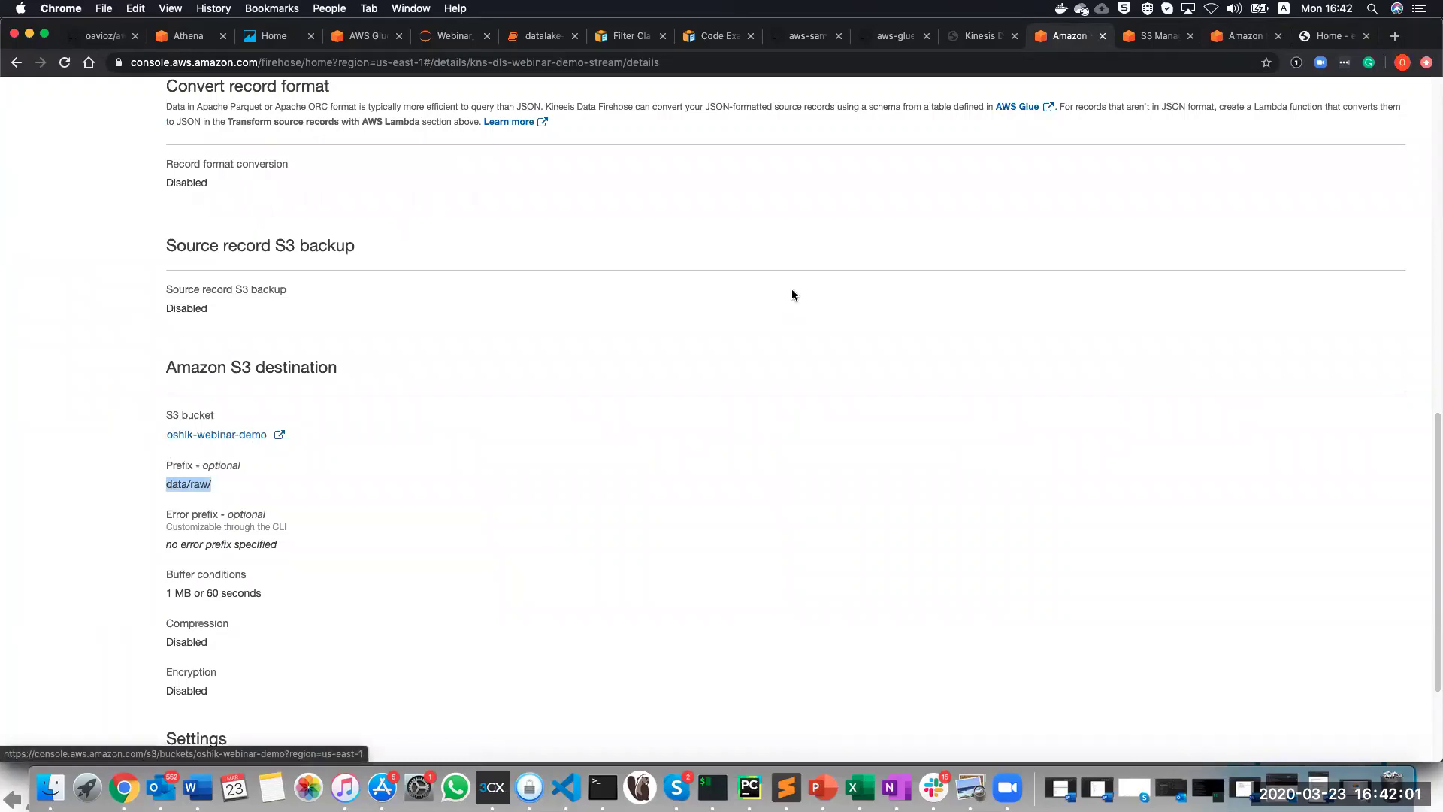
click(981, 37)
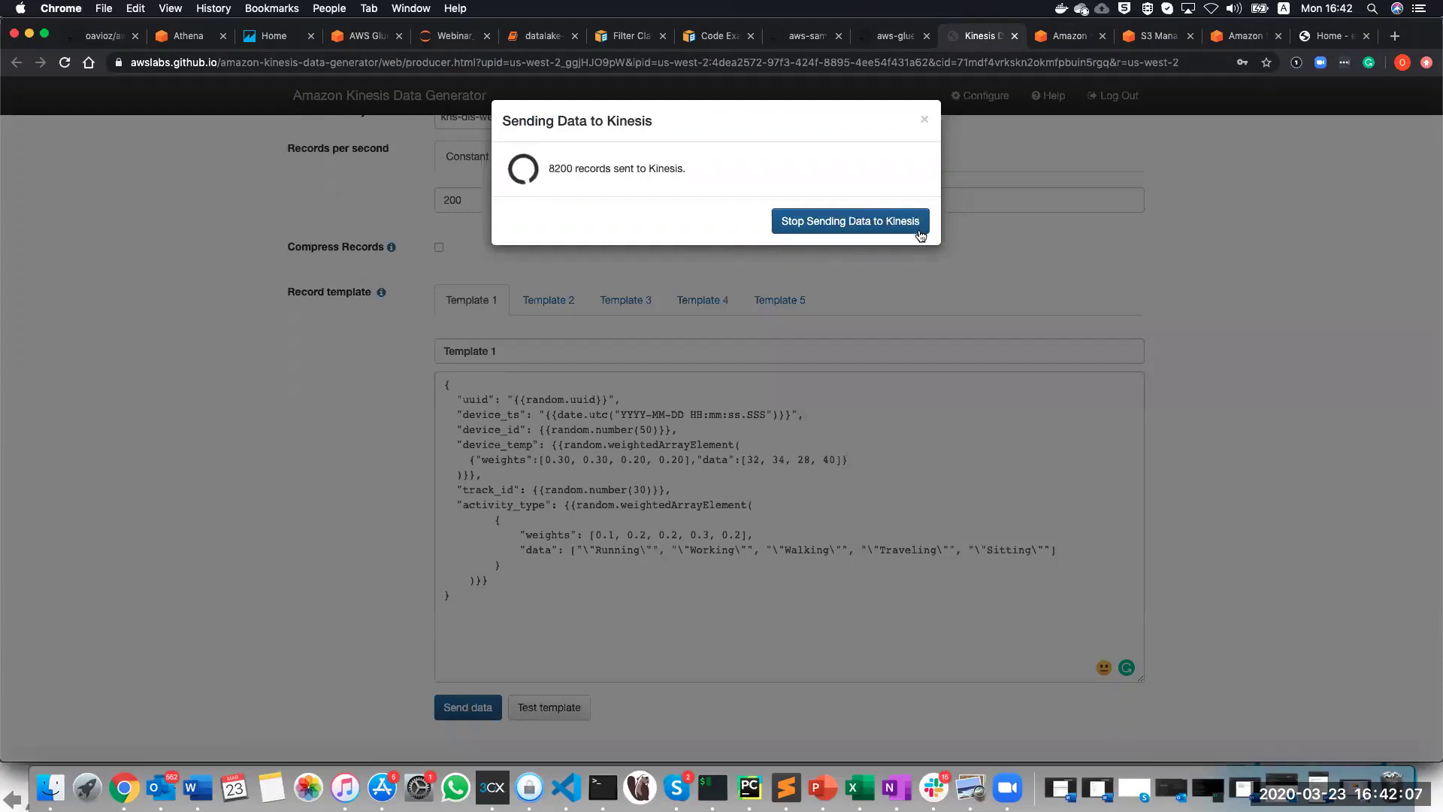
Open the webinardb database in the AWS Glue data catalog and view its tables.
click(369, 42)
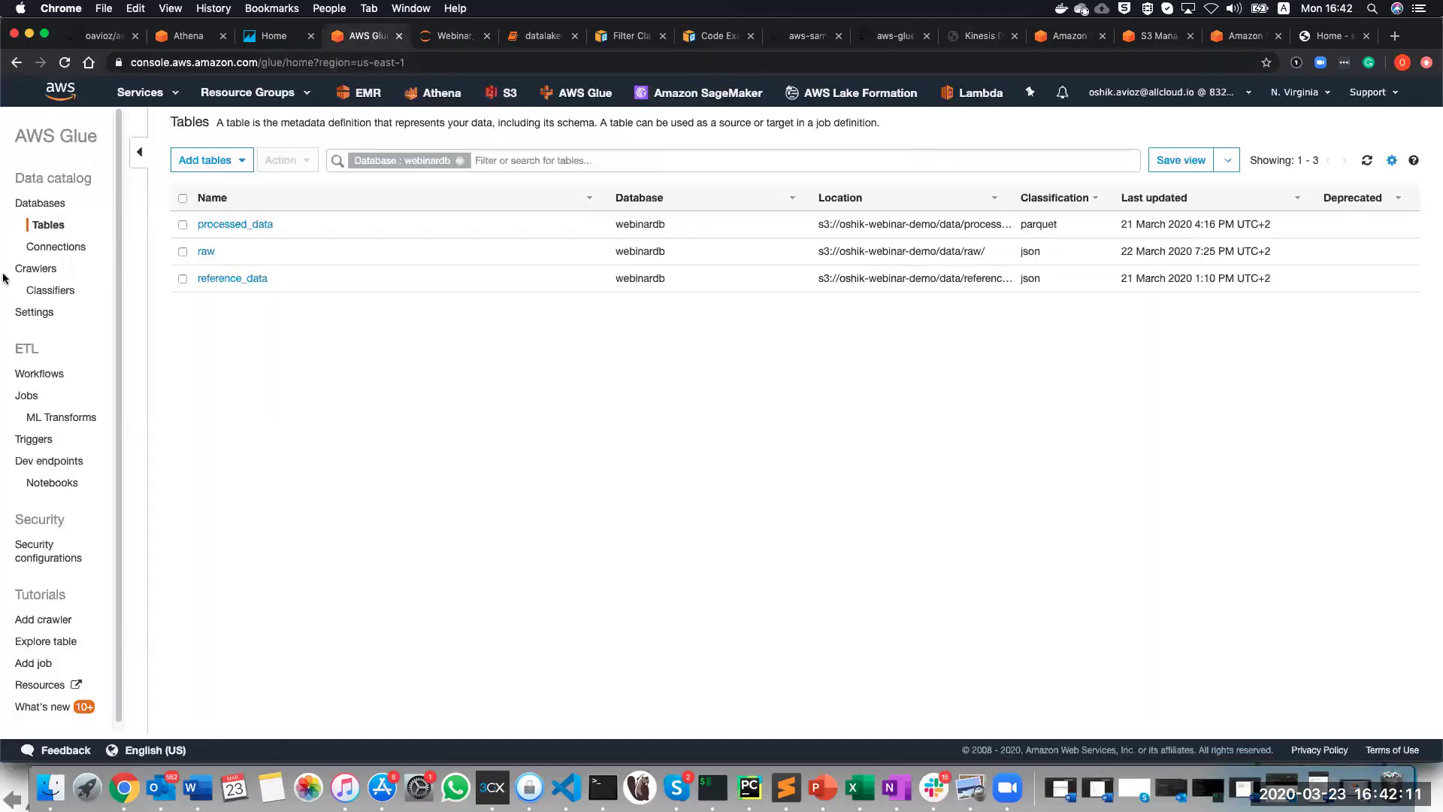
click(47, 208)
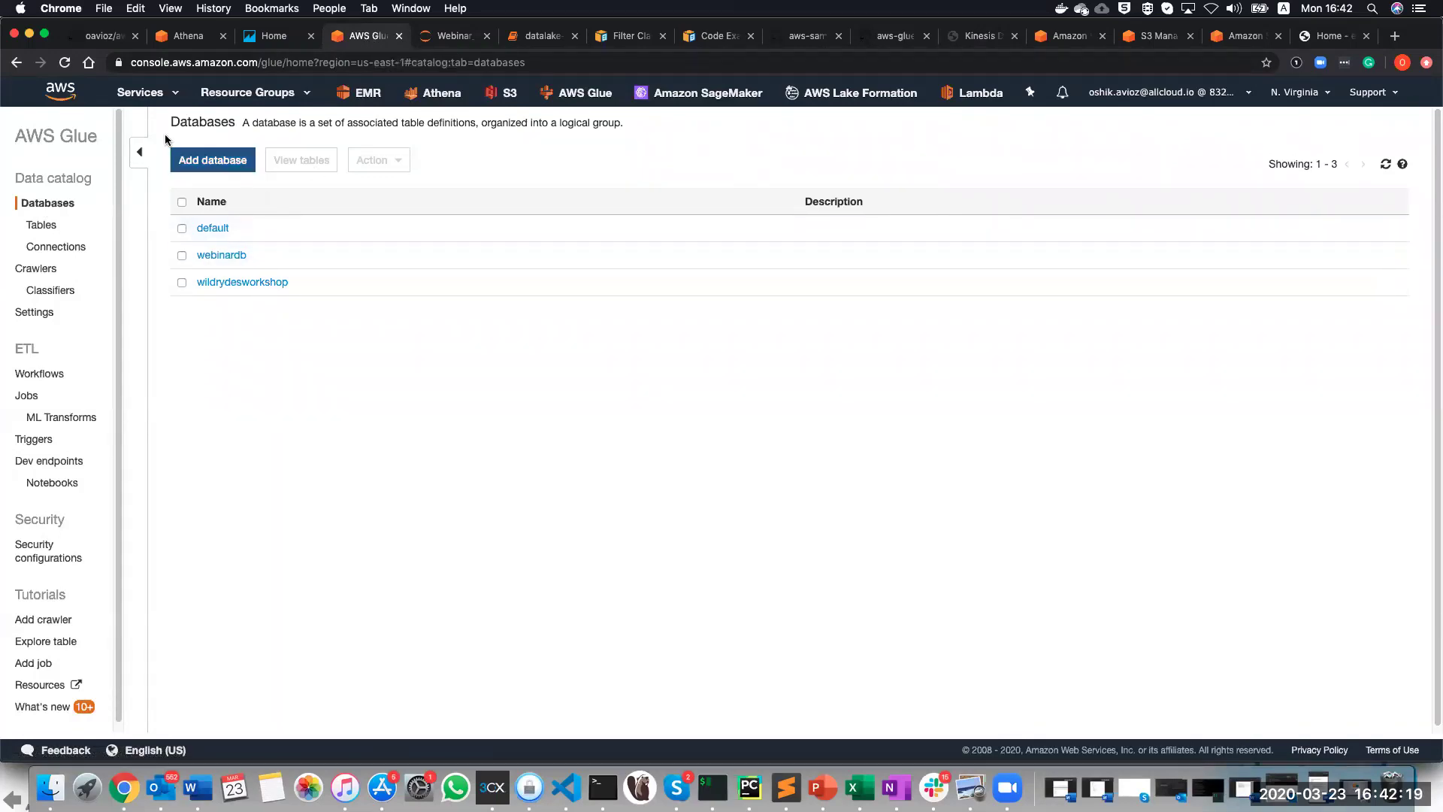
click(229, 255)
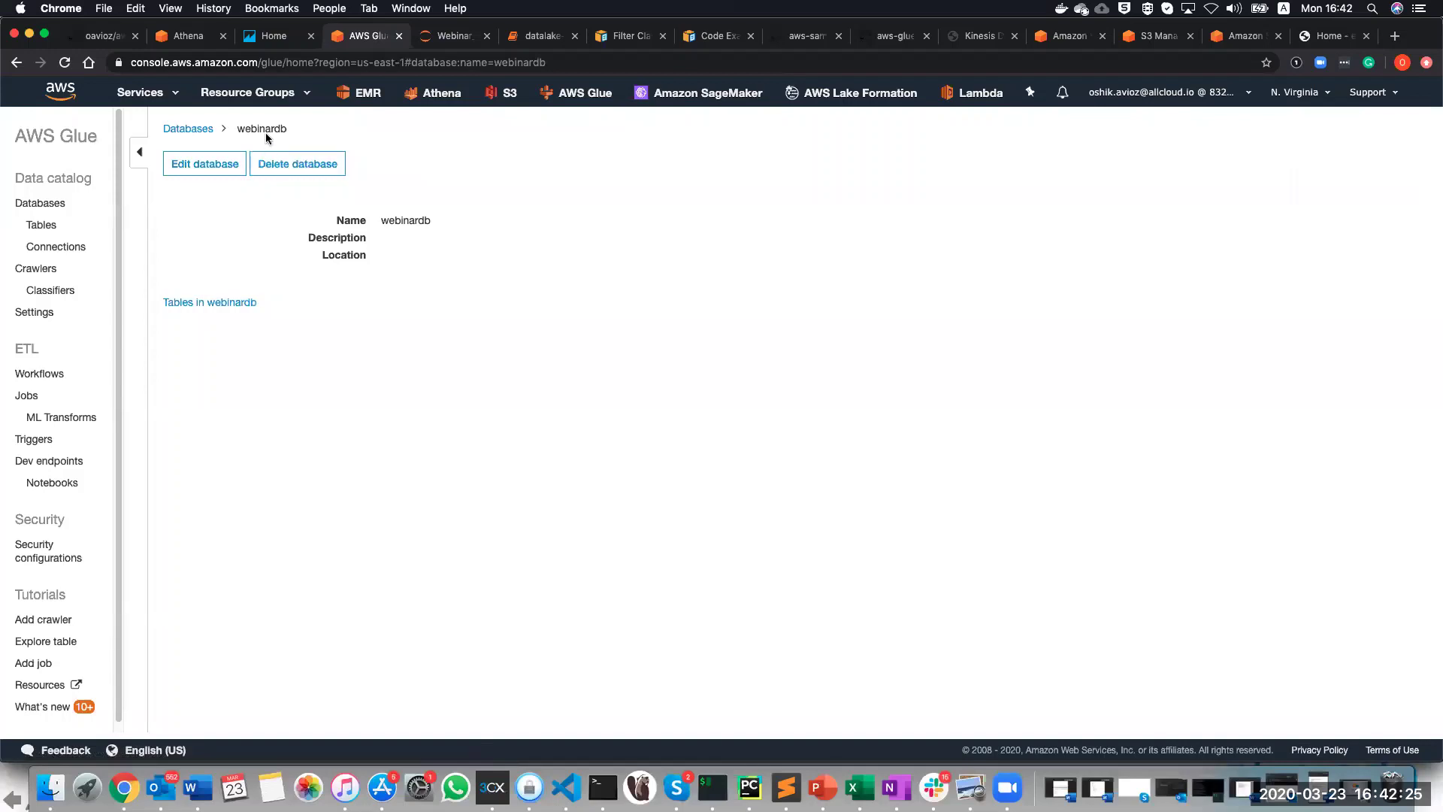
click(218, 302)
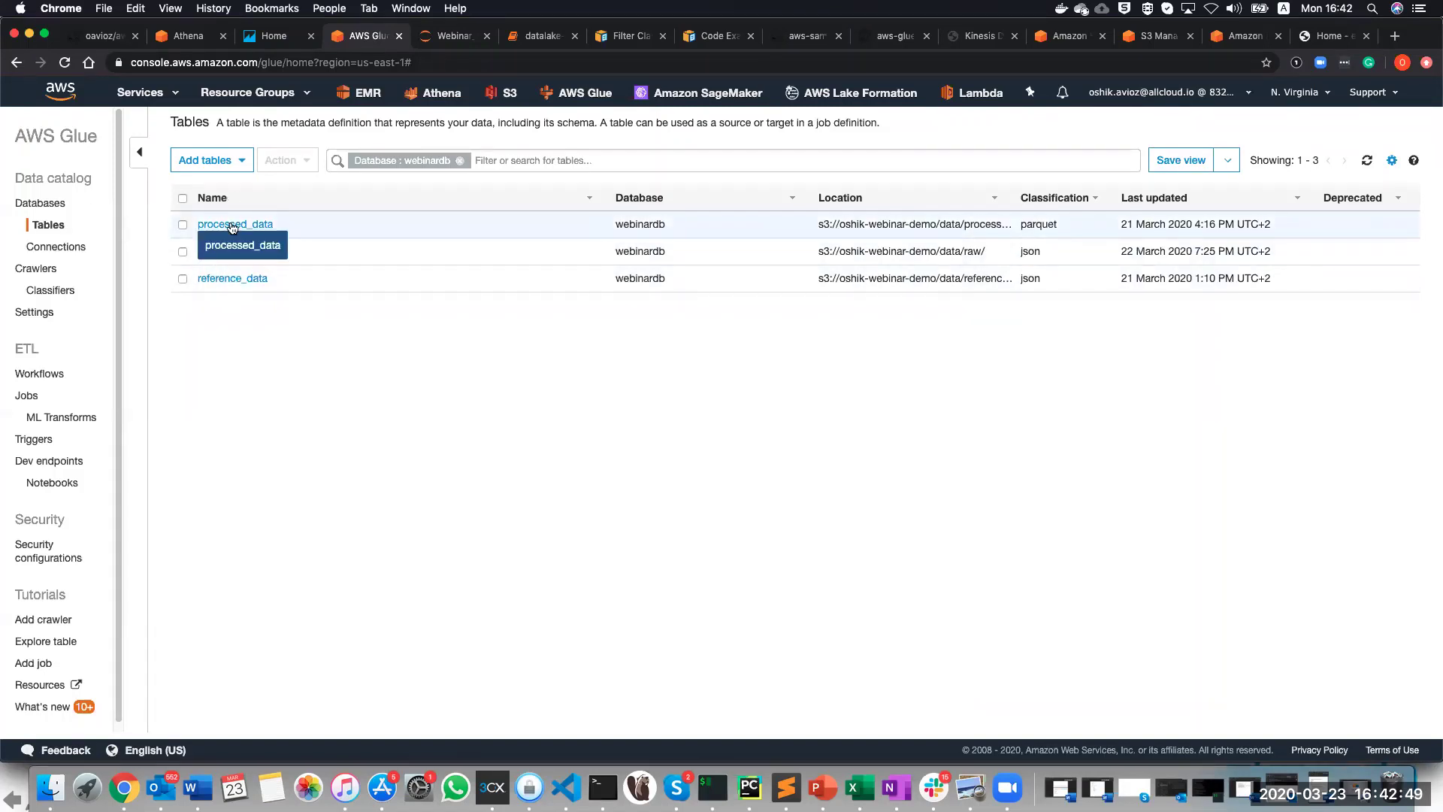
Select webinarcrawler in the Glue crawlers list, and stop sending data to Kinesis in the data generator.
click(45, 273)
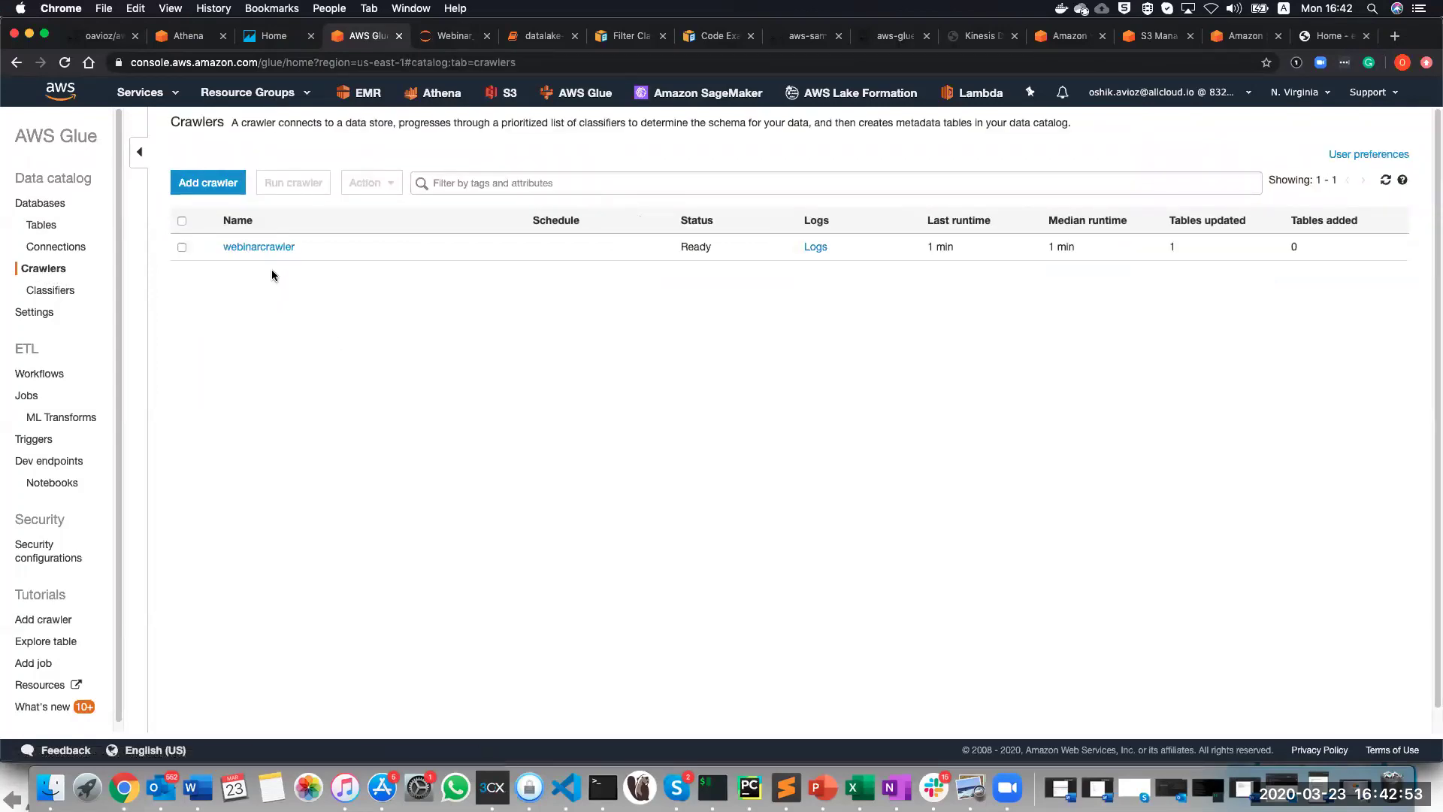
click(182, 248)
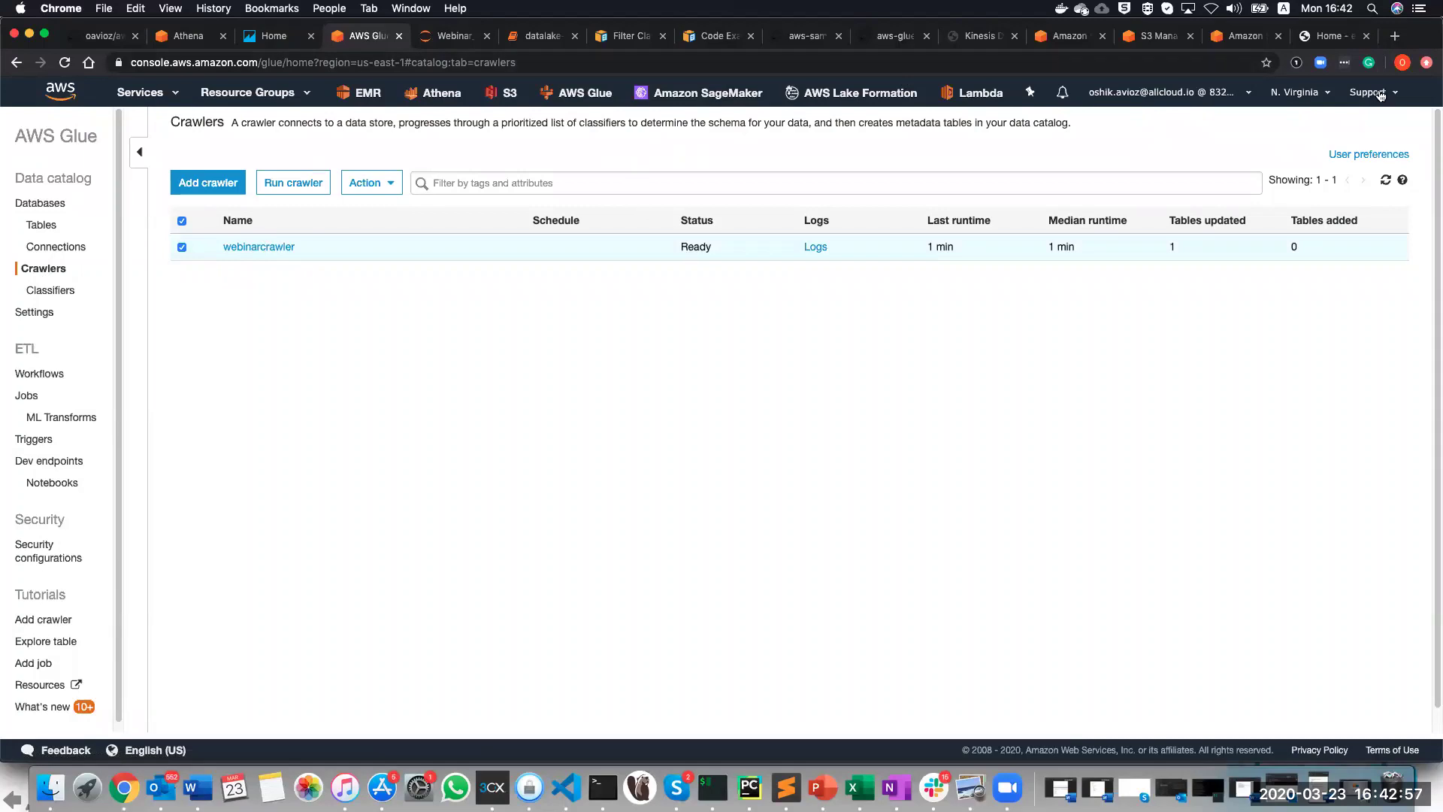
click(984, 36)
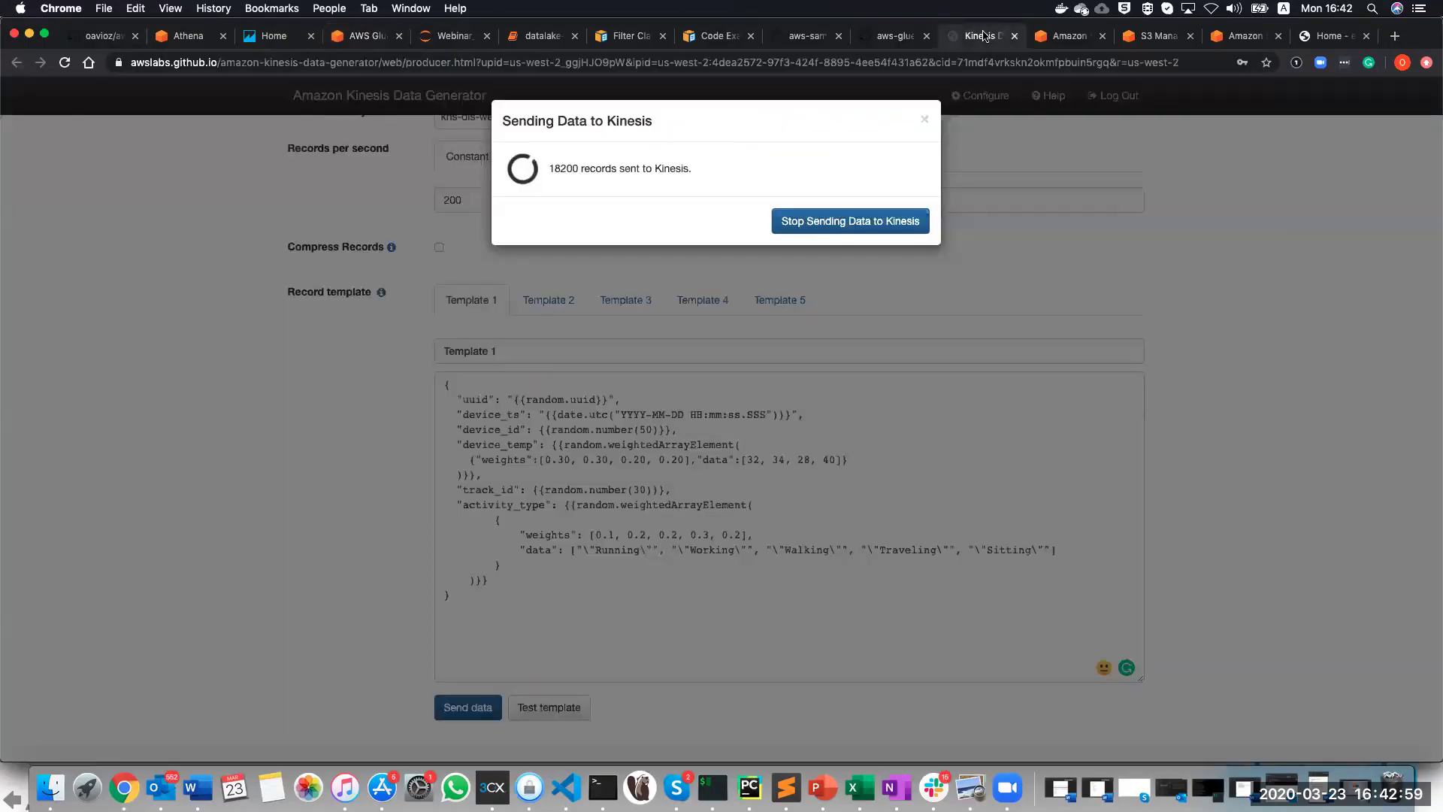
click(838, 219)
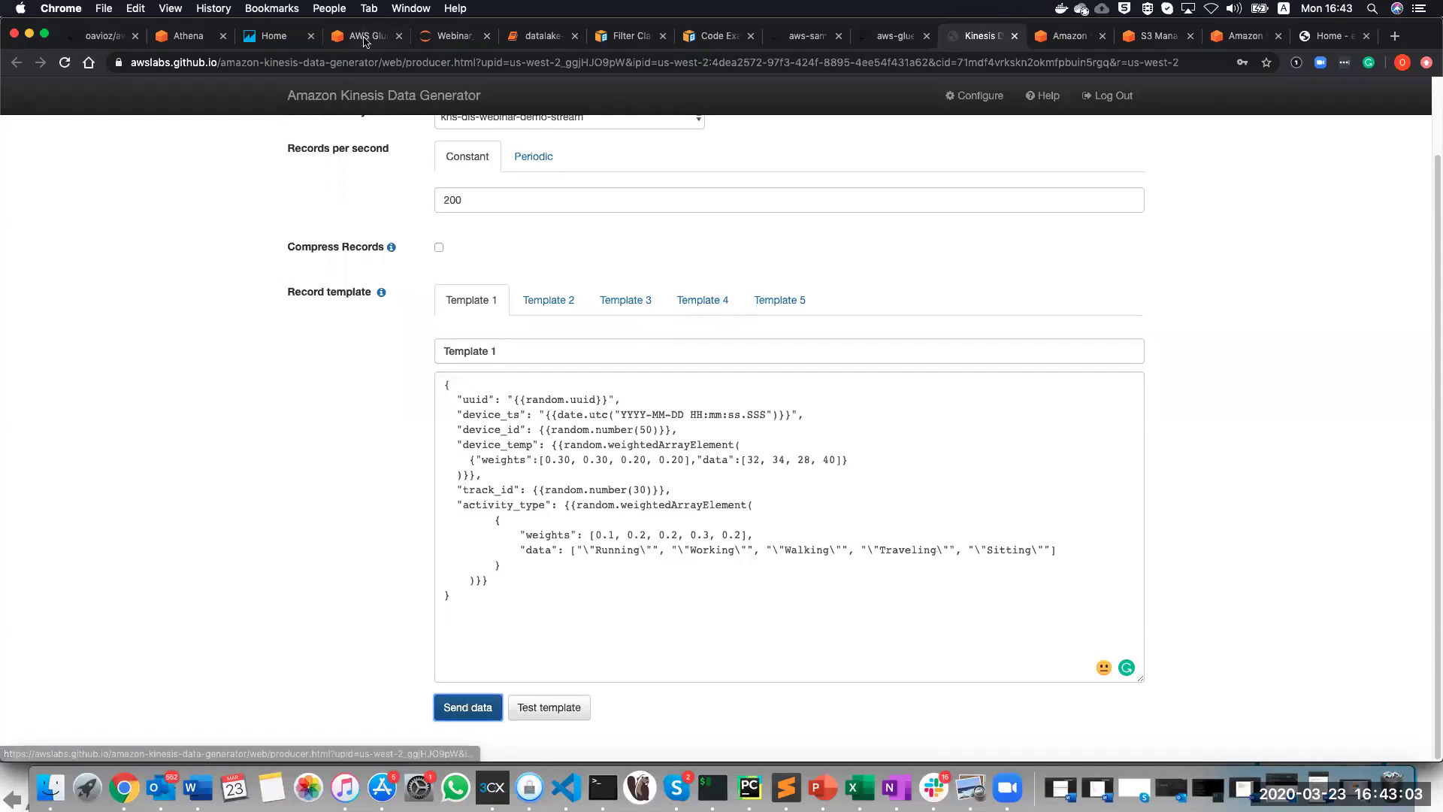
Run webinarcrawler from the AWS Glue crawlers list.
click(364, 39)
click(211, 186)
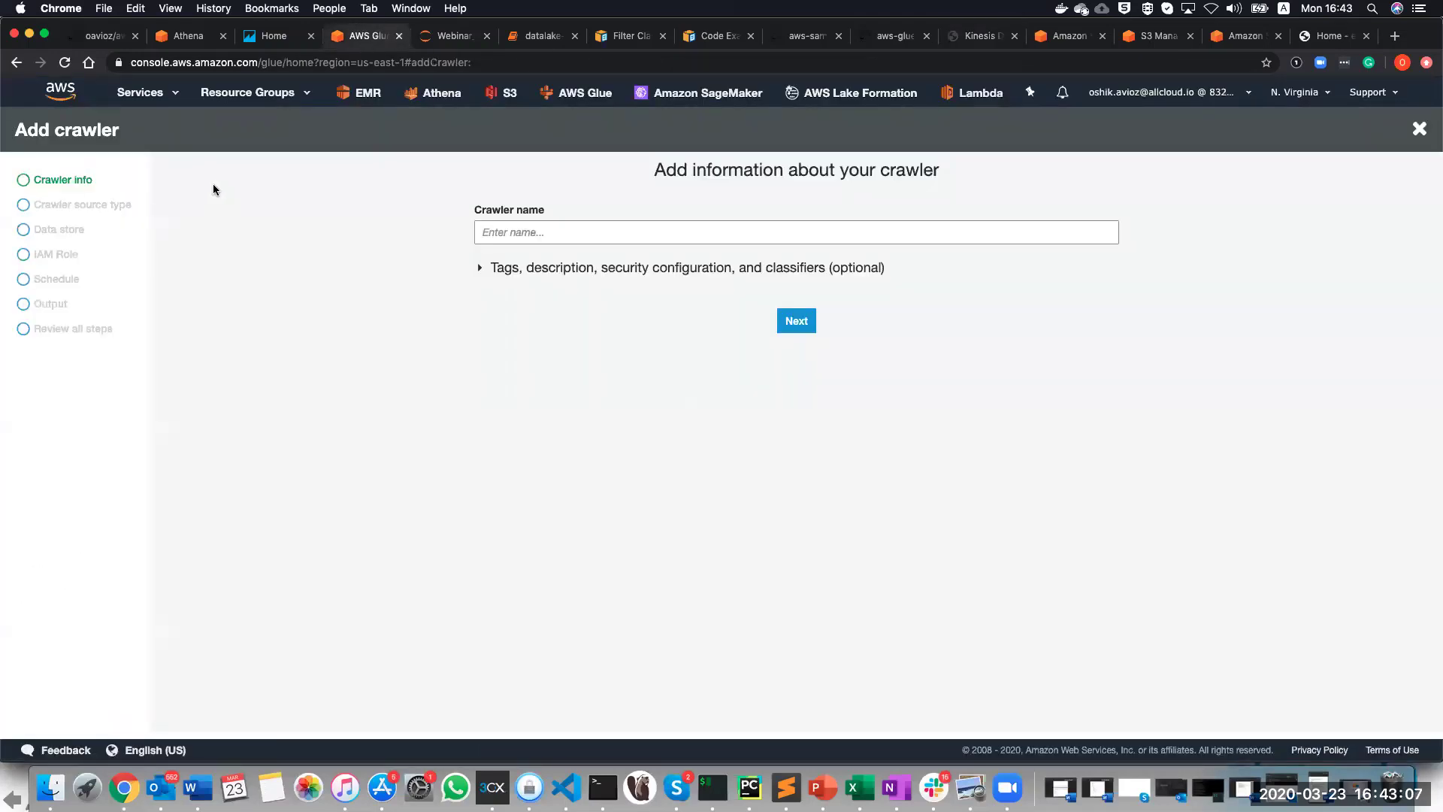
click(18, 64)
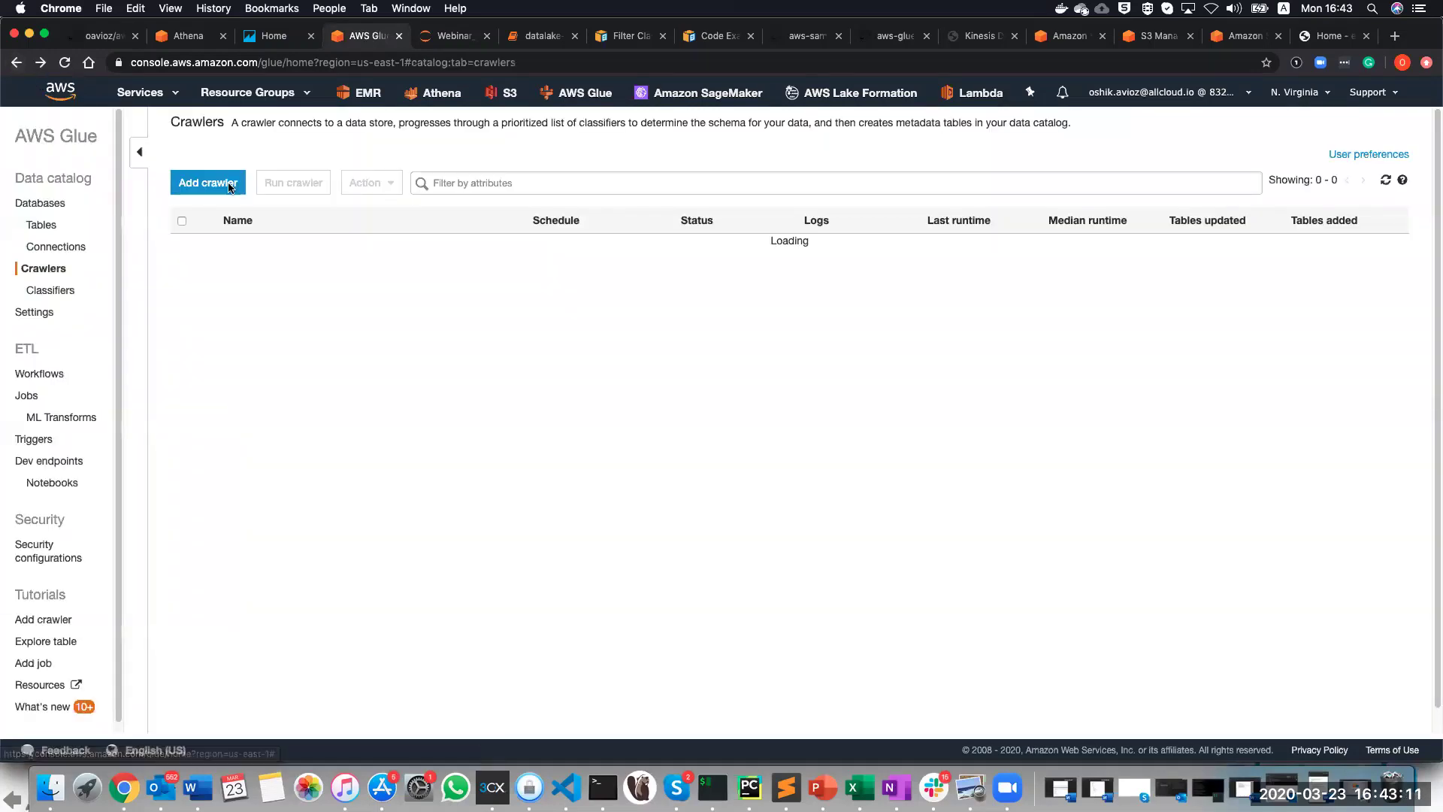
click(182, 246)
click(306, 186)
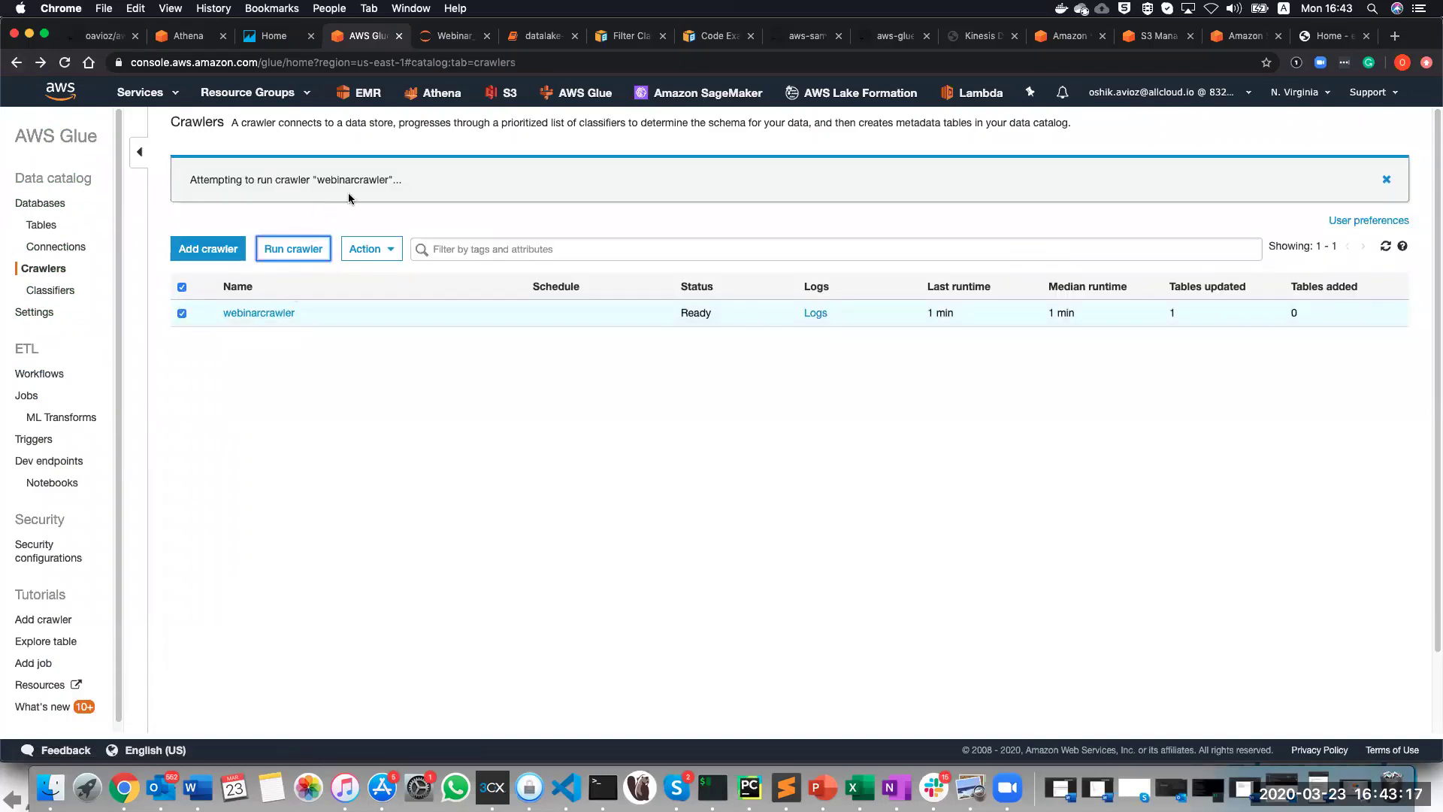
click(305, 255)
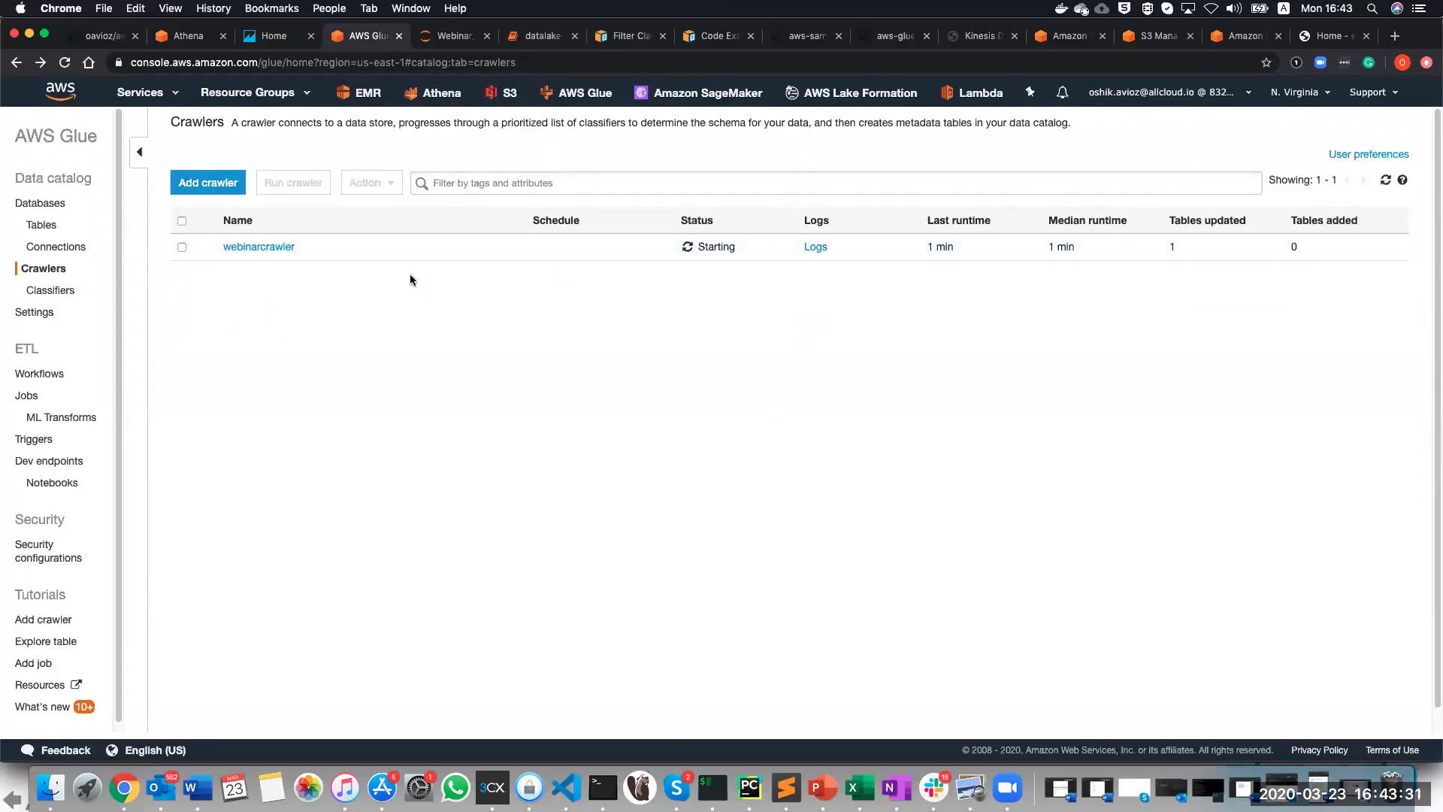
Open the raw table in the Glue data catalog and review its properties and schema, including the partition columns.
click(43, 228)
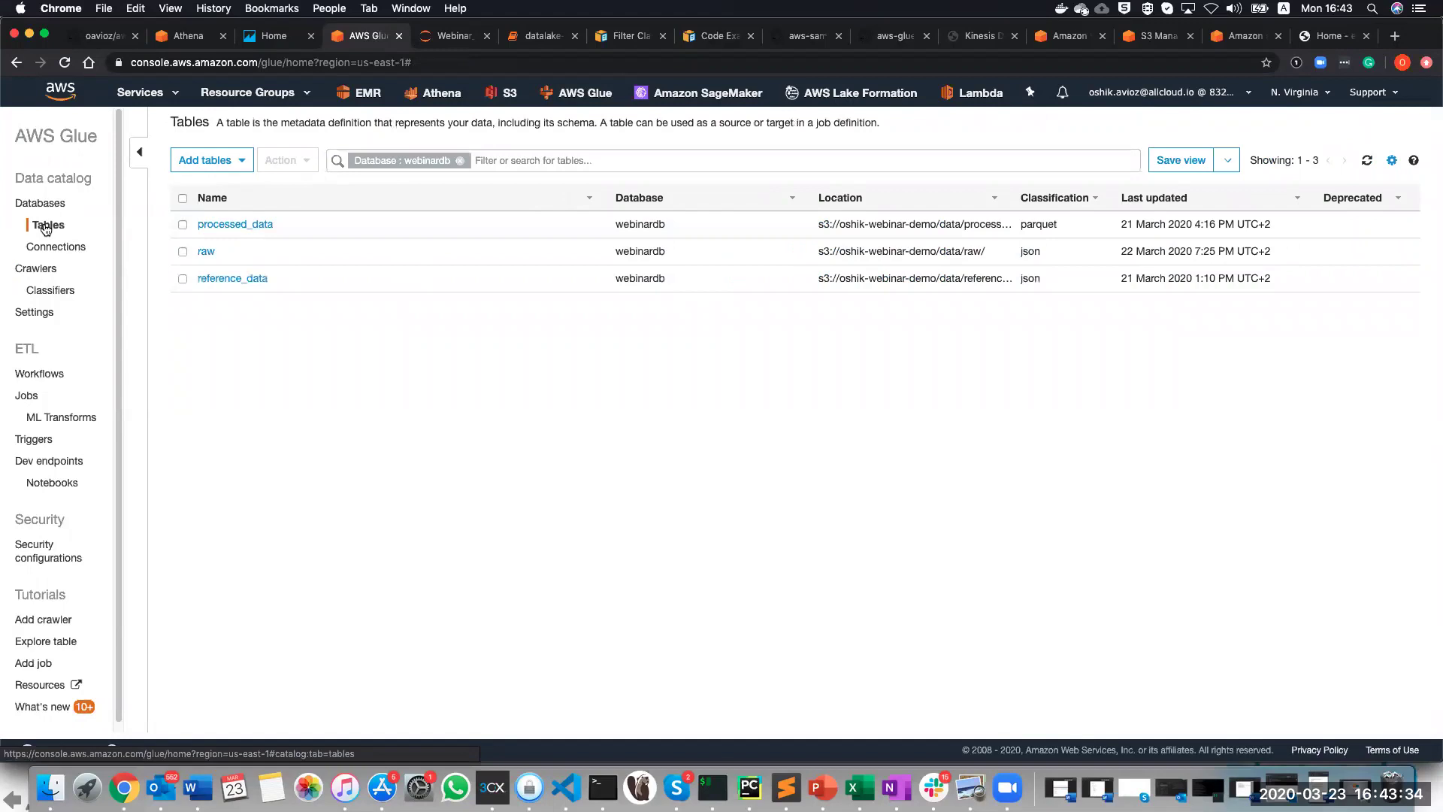
click(203, 249)
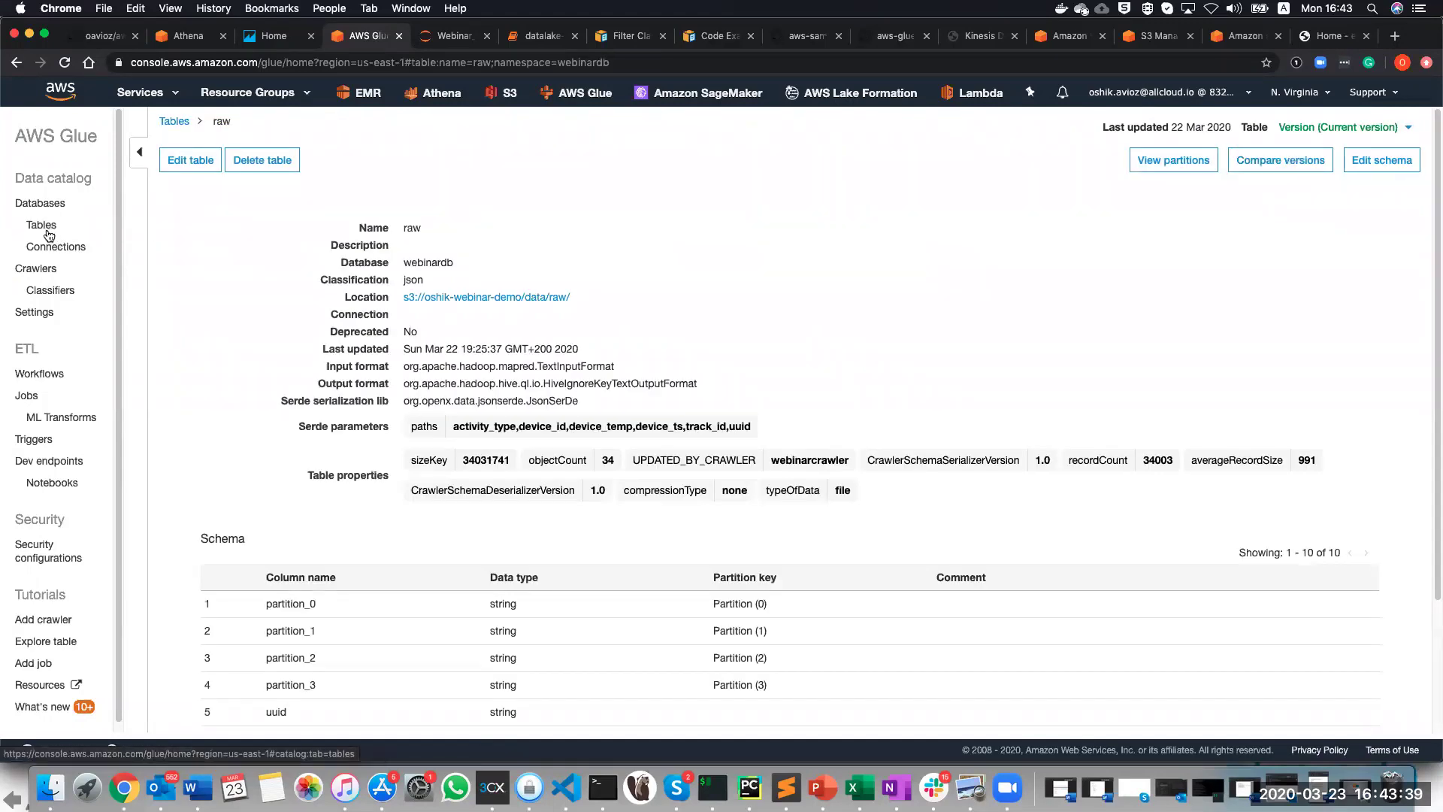
scroll(331, 466, down, 5)
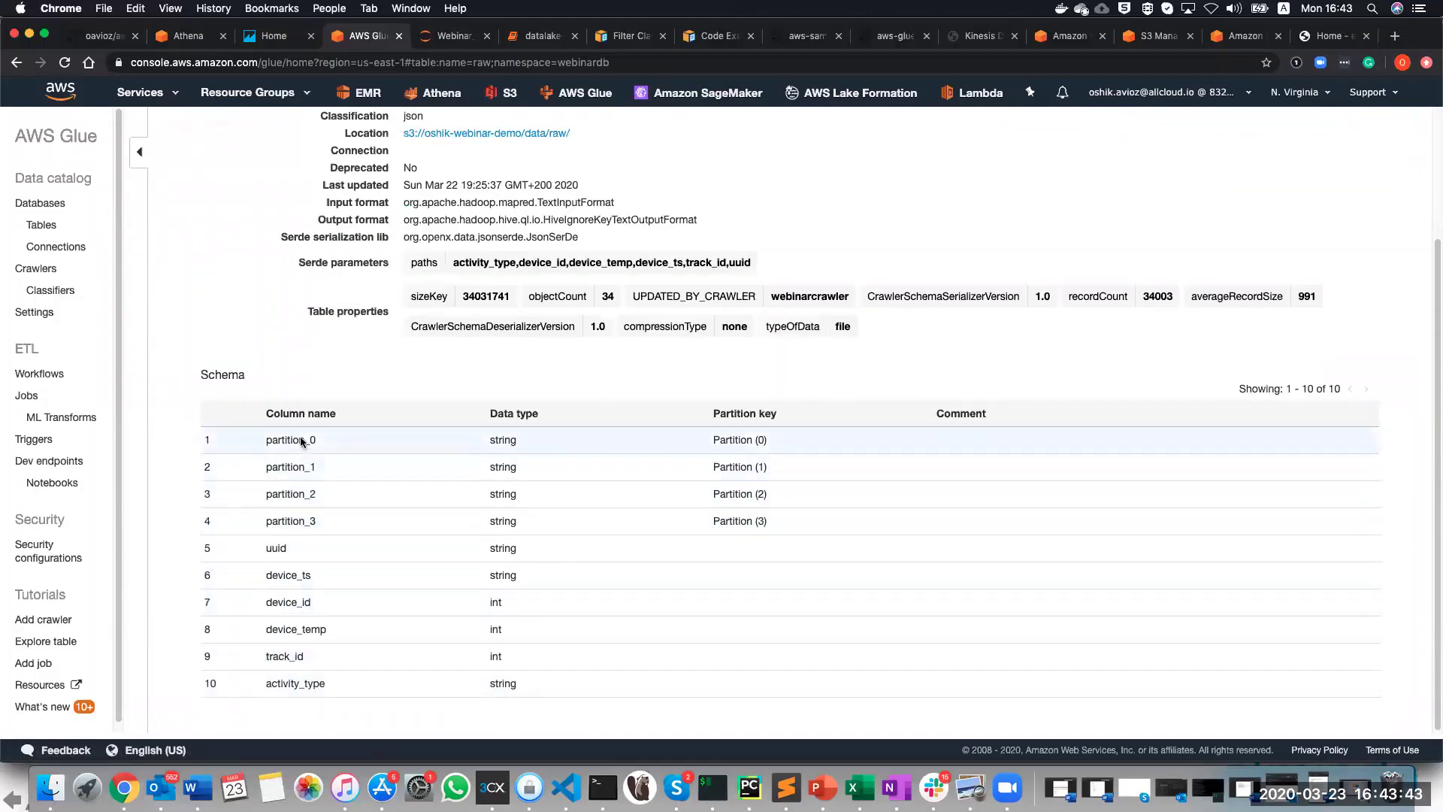
scroll(448, 583, up, 2)
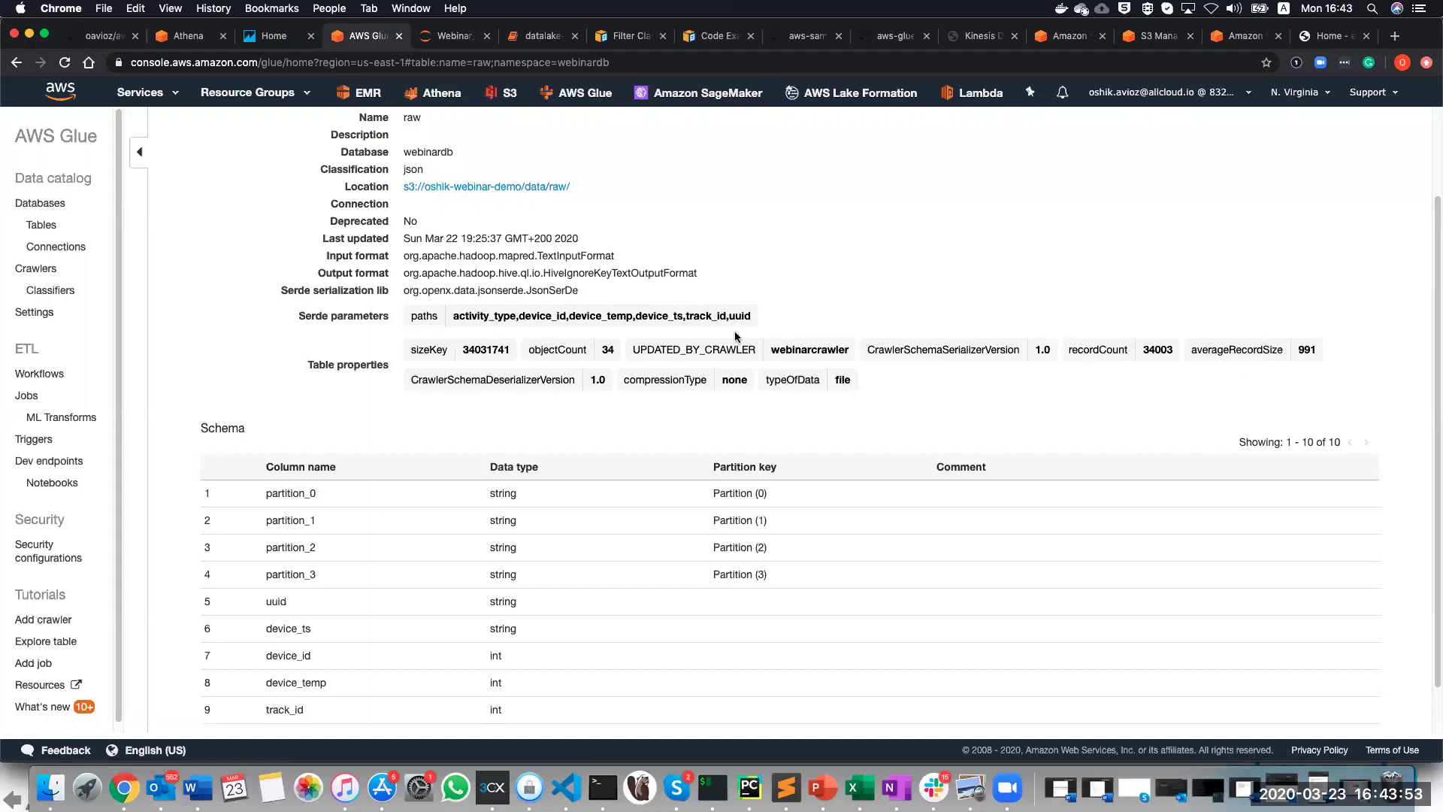
scroll(433, 399, up, 3)
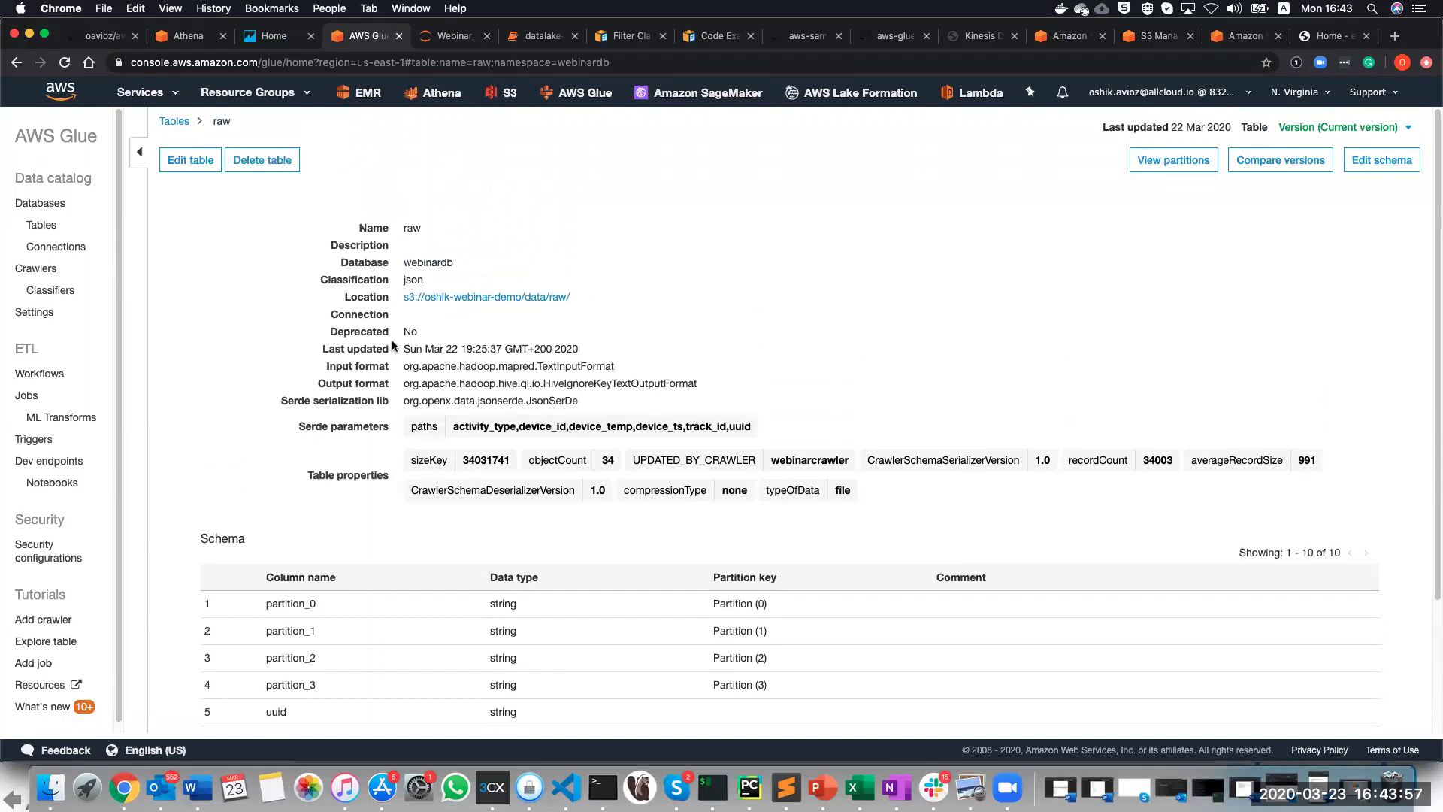
Look over the Glue development endpoint webinar-devendpoint and the notebooks listed in SageMaker and Glue.
scroll(123, 277, down, 1)
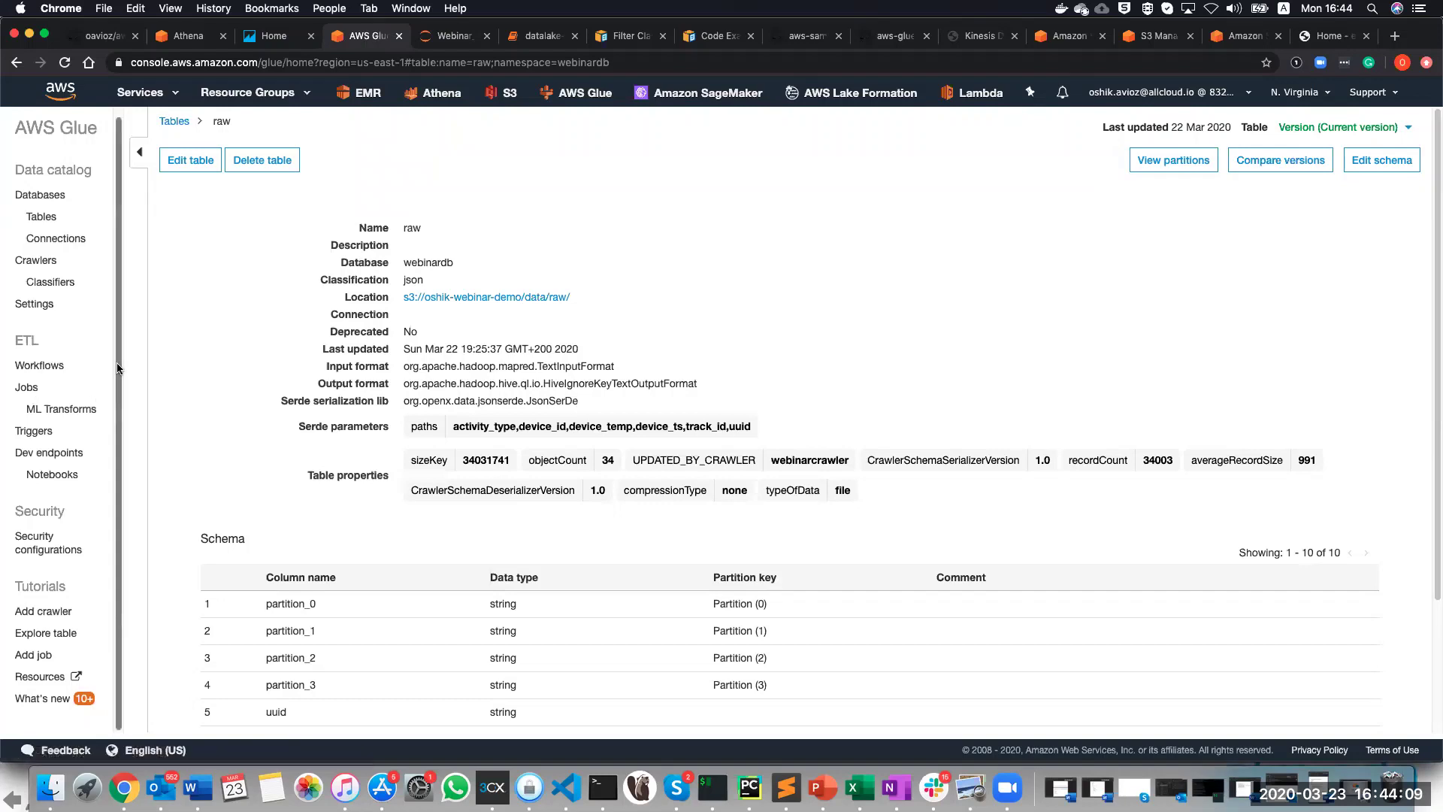
click(60, 458)
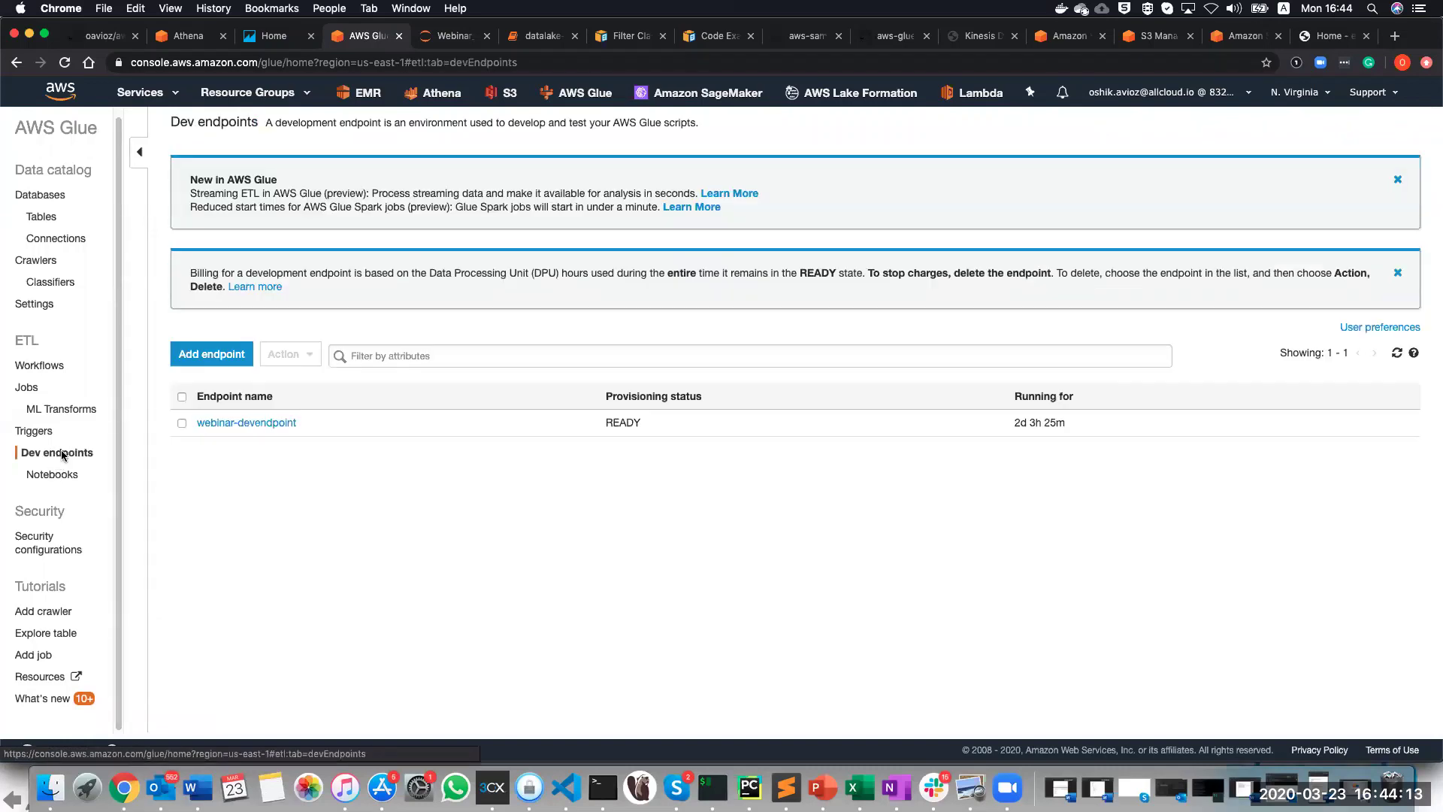
click(181, 424)
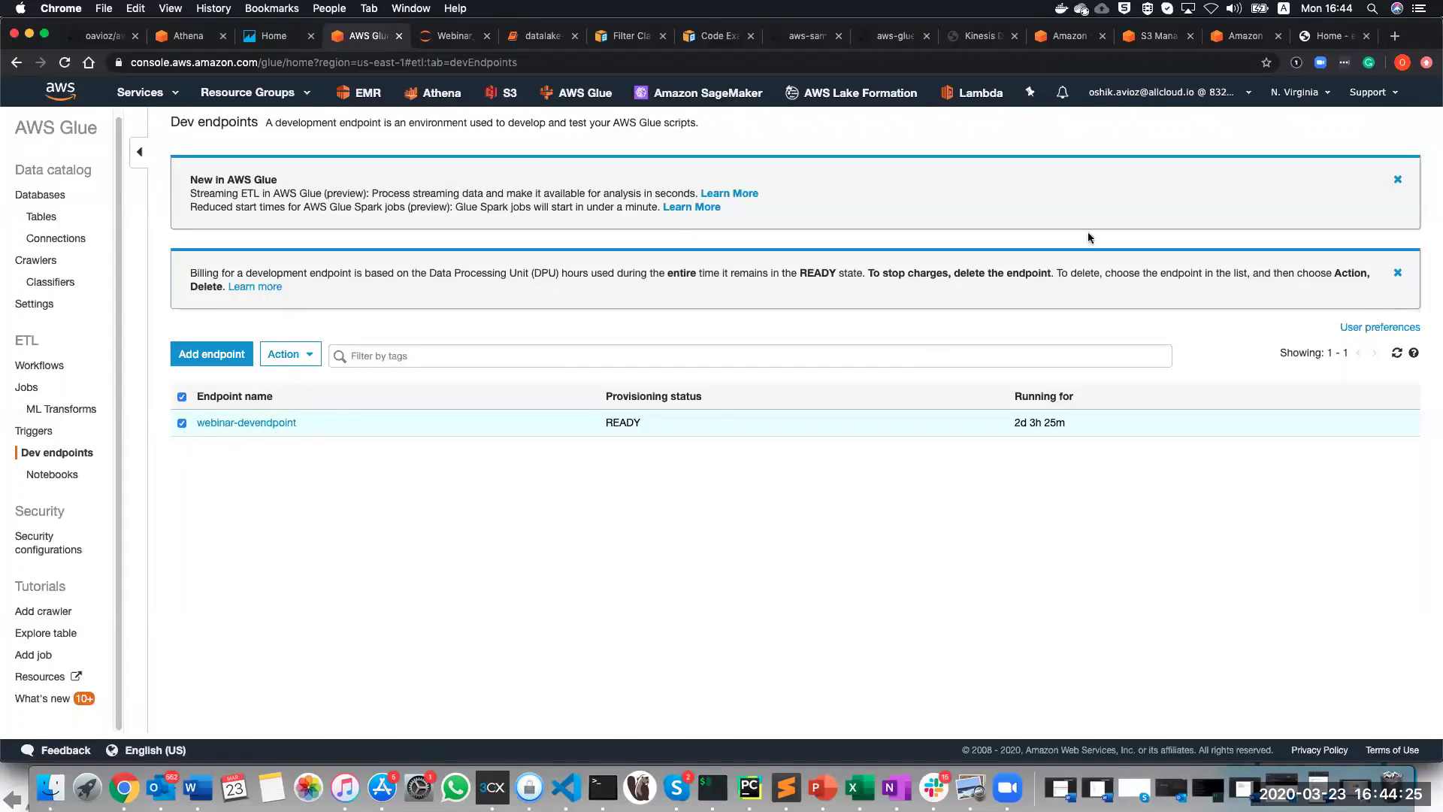
click(1234, 42)
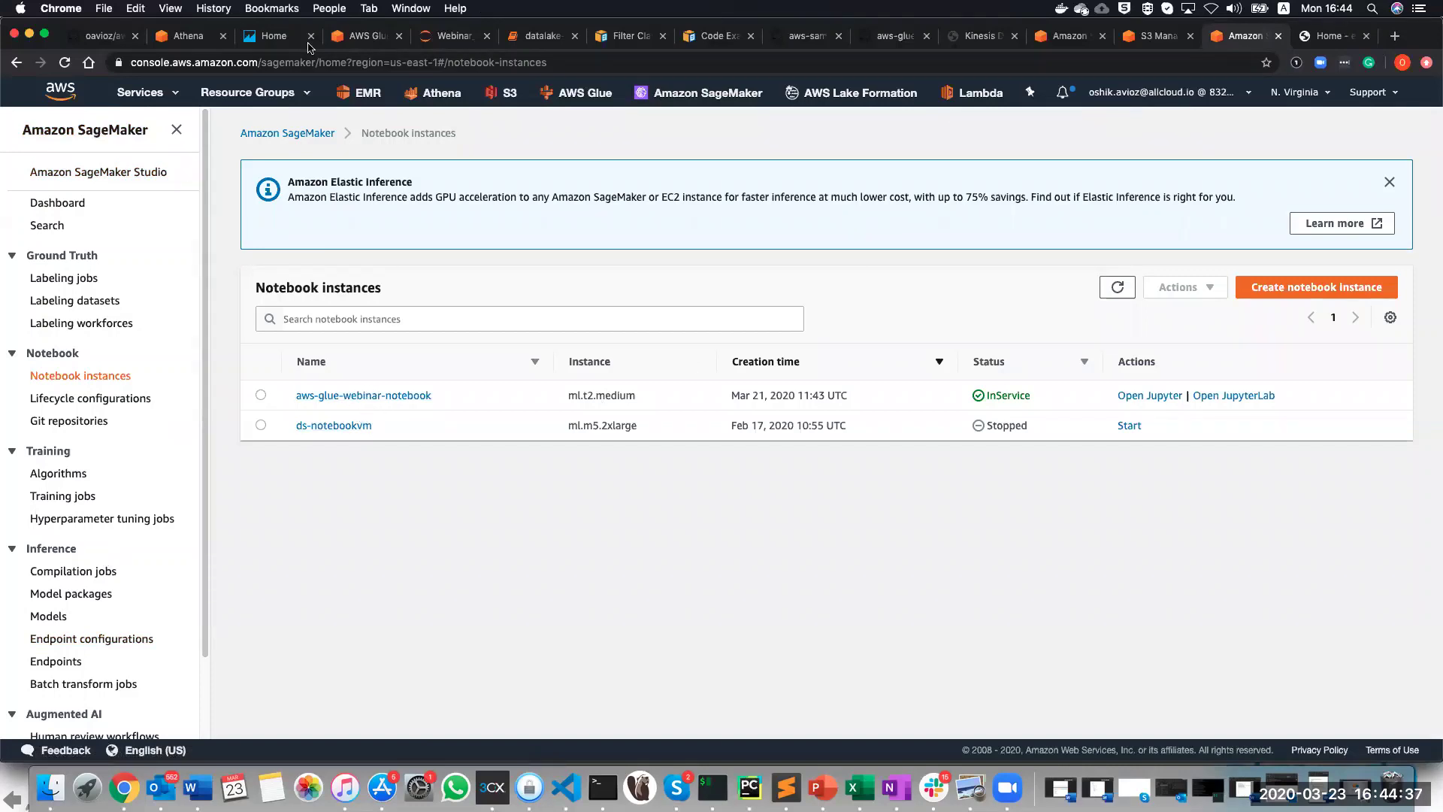
click(368, 37)
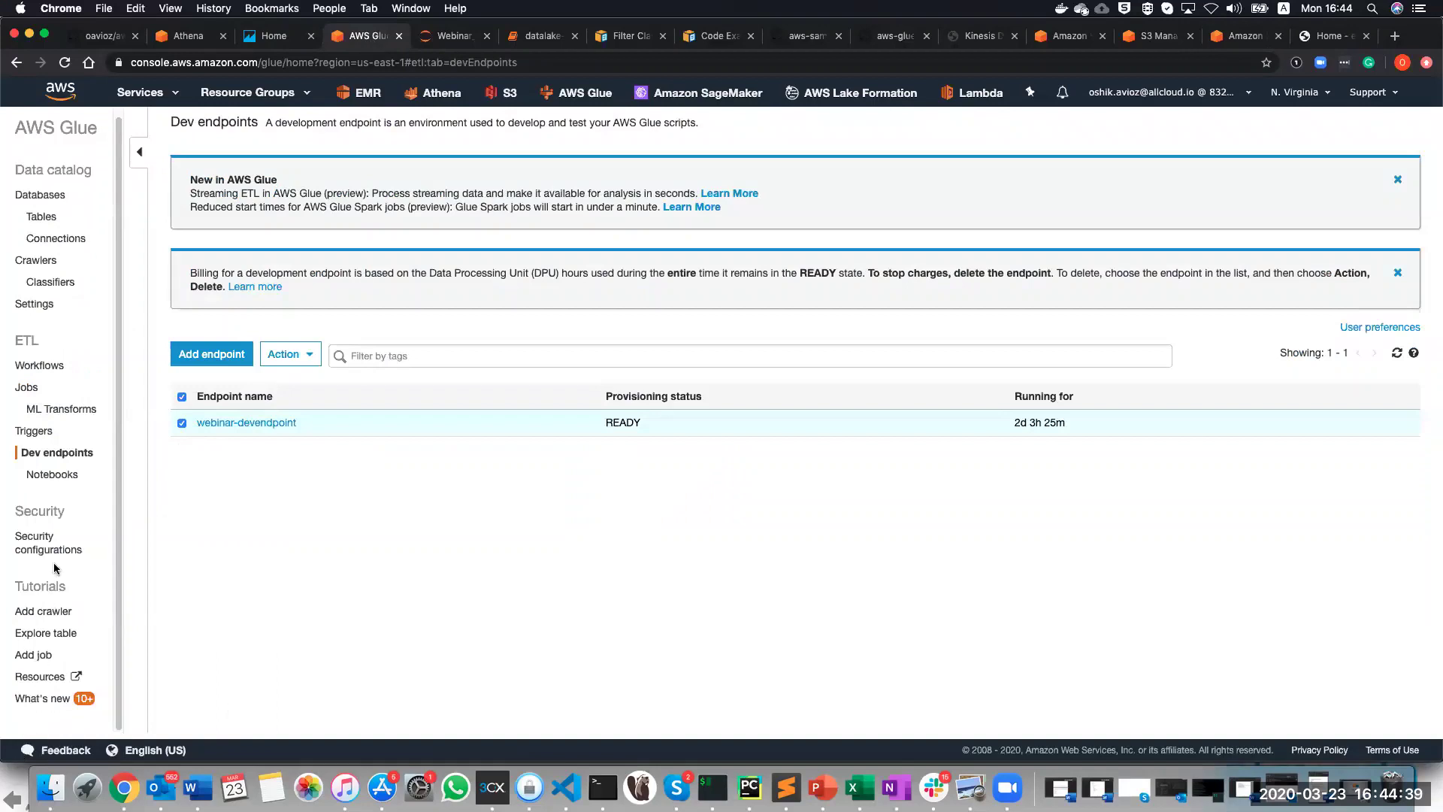
click(65, 472)
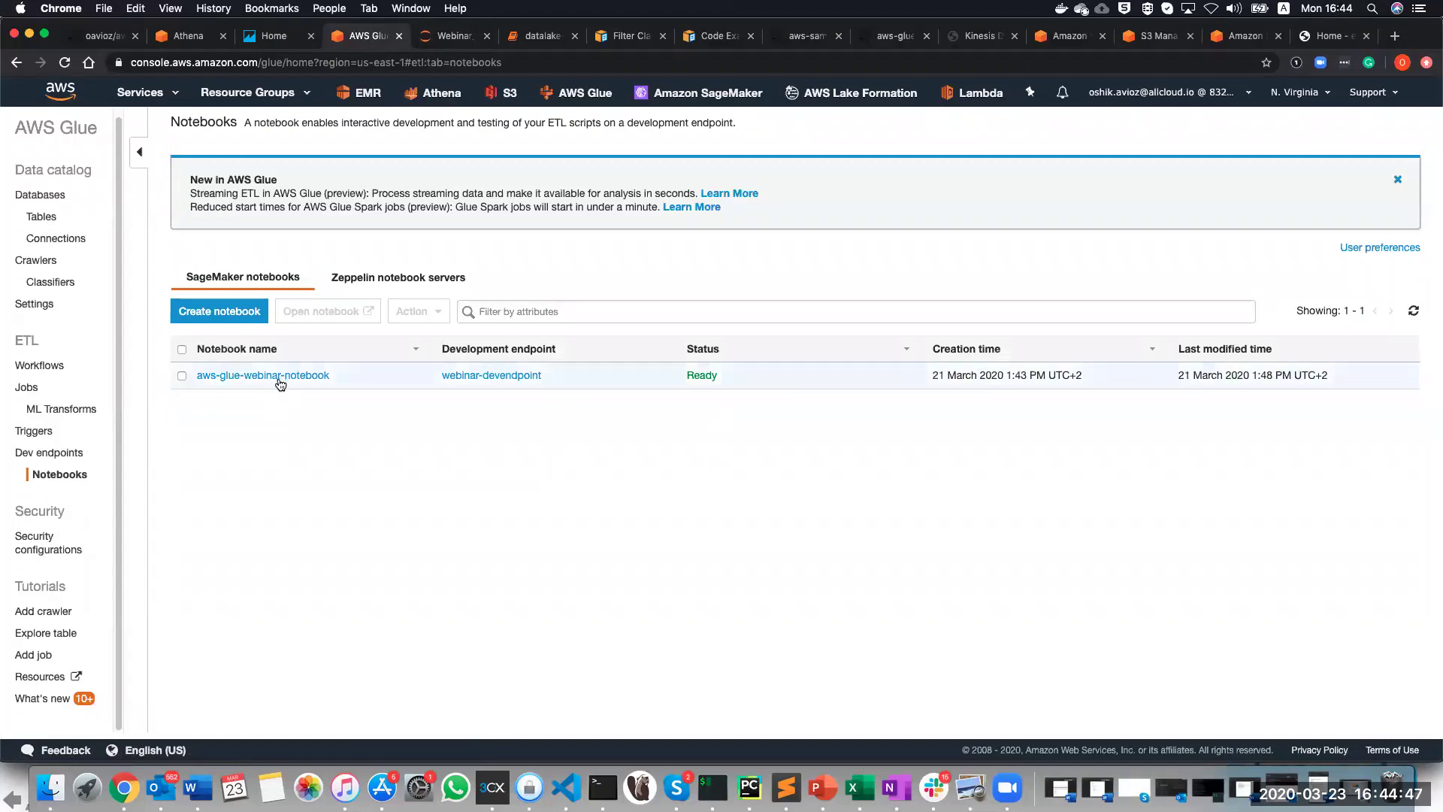
Open datalake-notebook.ipynb from the Webinar_demo folder in Jupyter and review its transform diagram and library import cell.
click(451, 38)
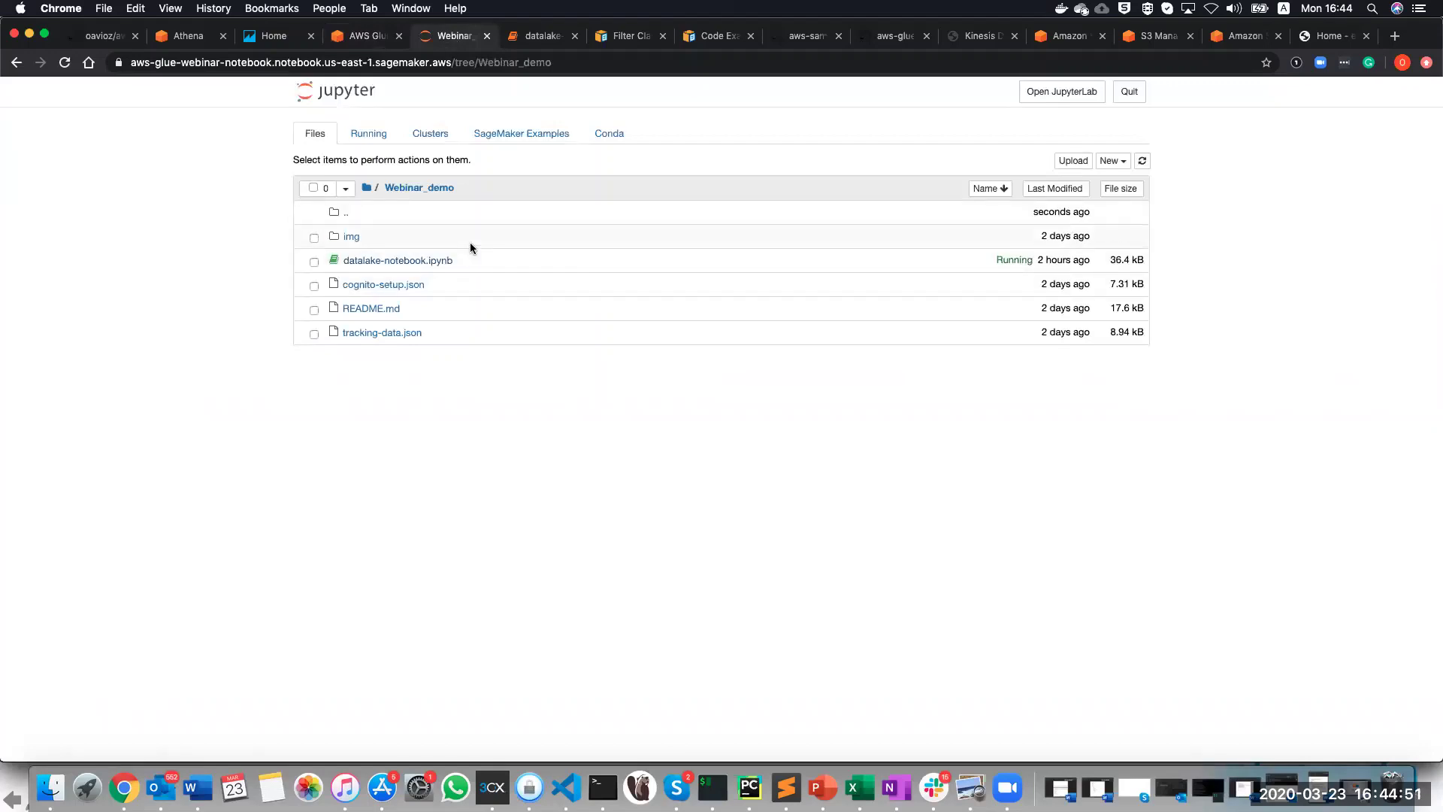
click(411, 262)
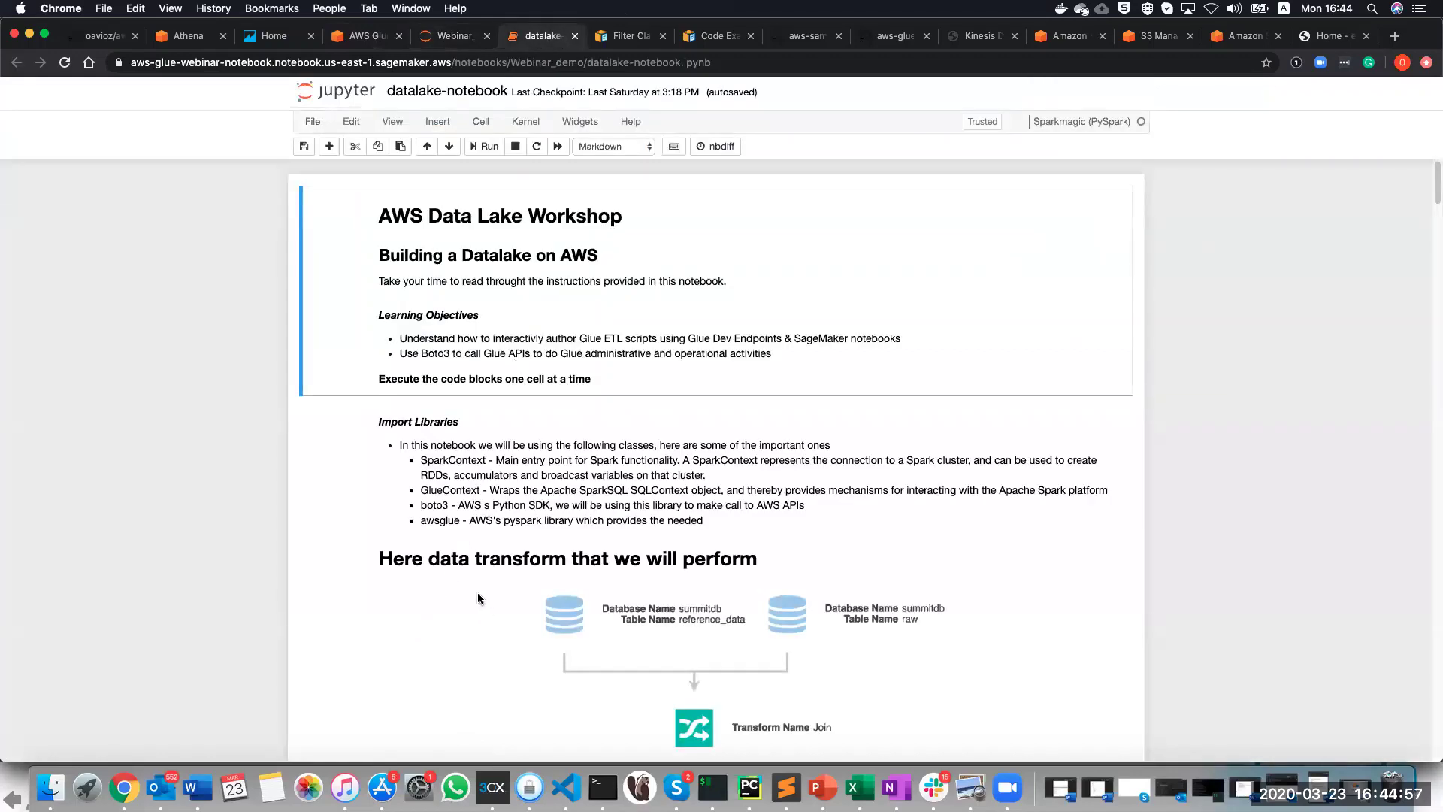
scroll(482, 598, down, 3)
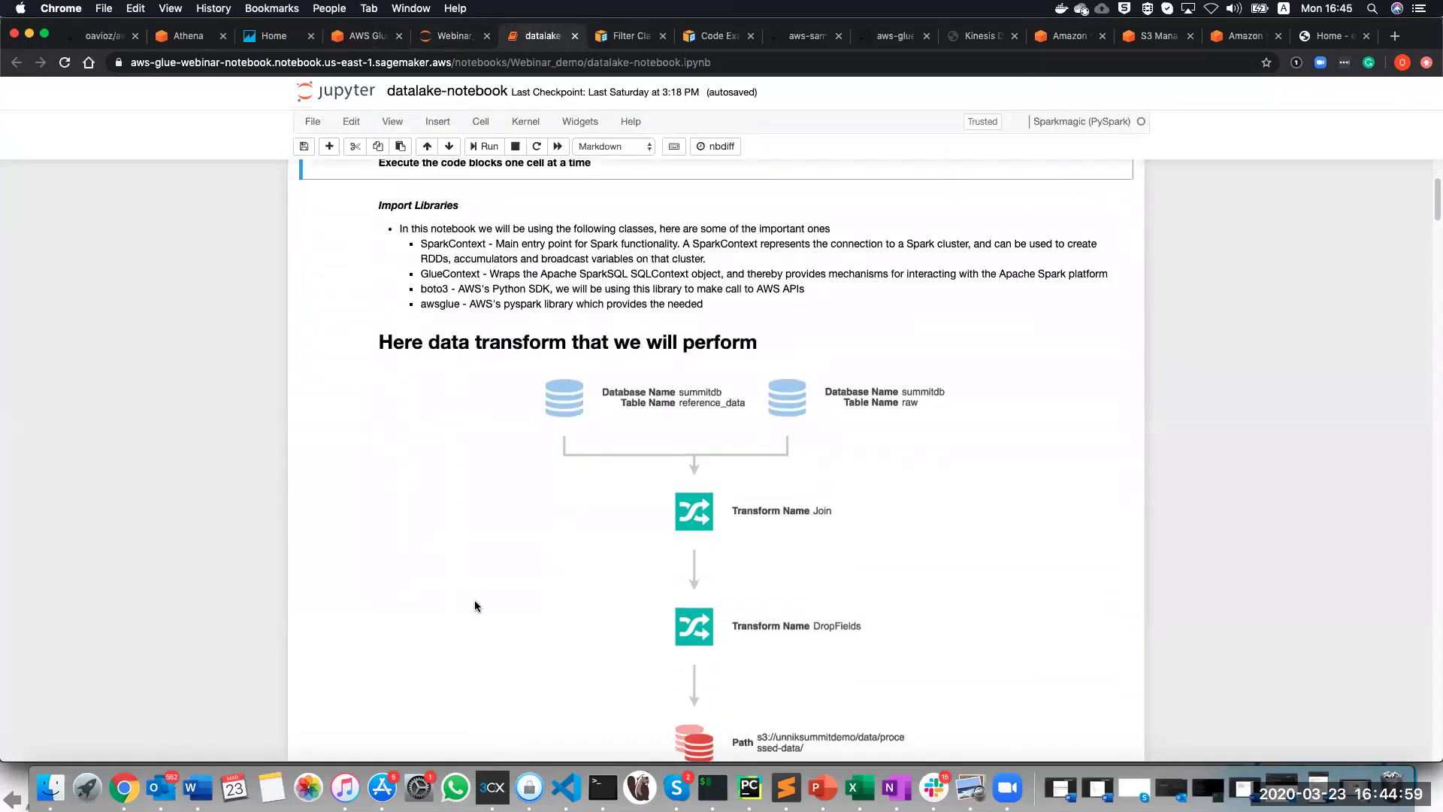
scroll(475, 606, down, 1)
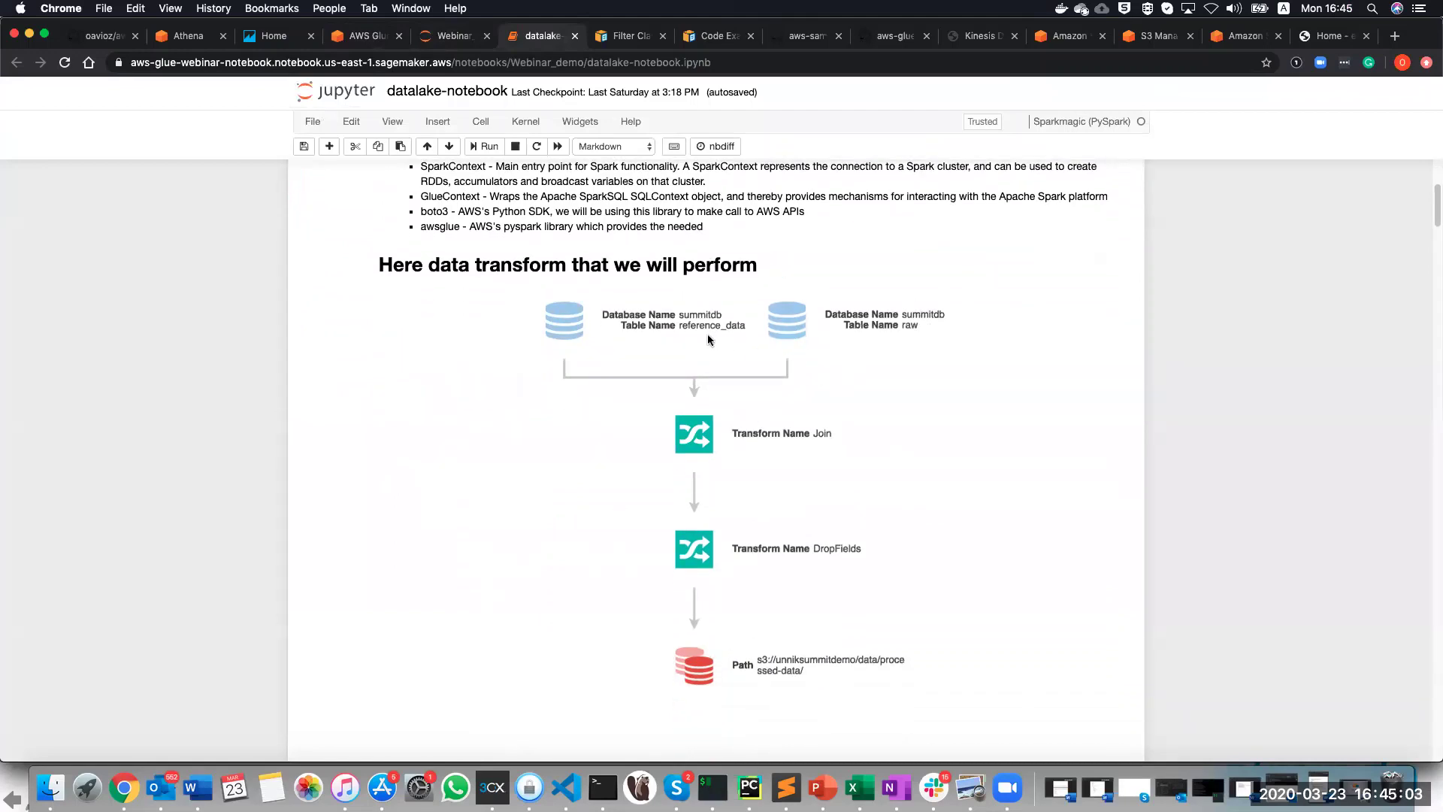
scroll(603, 457, down, 1)
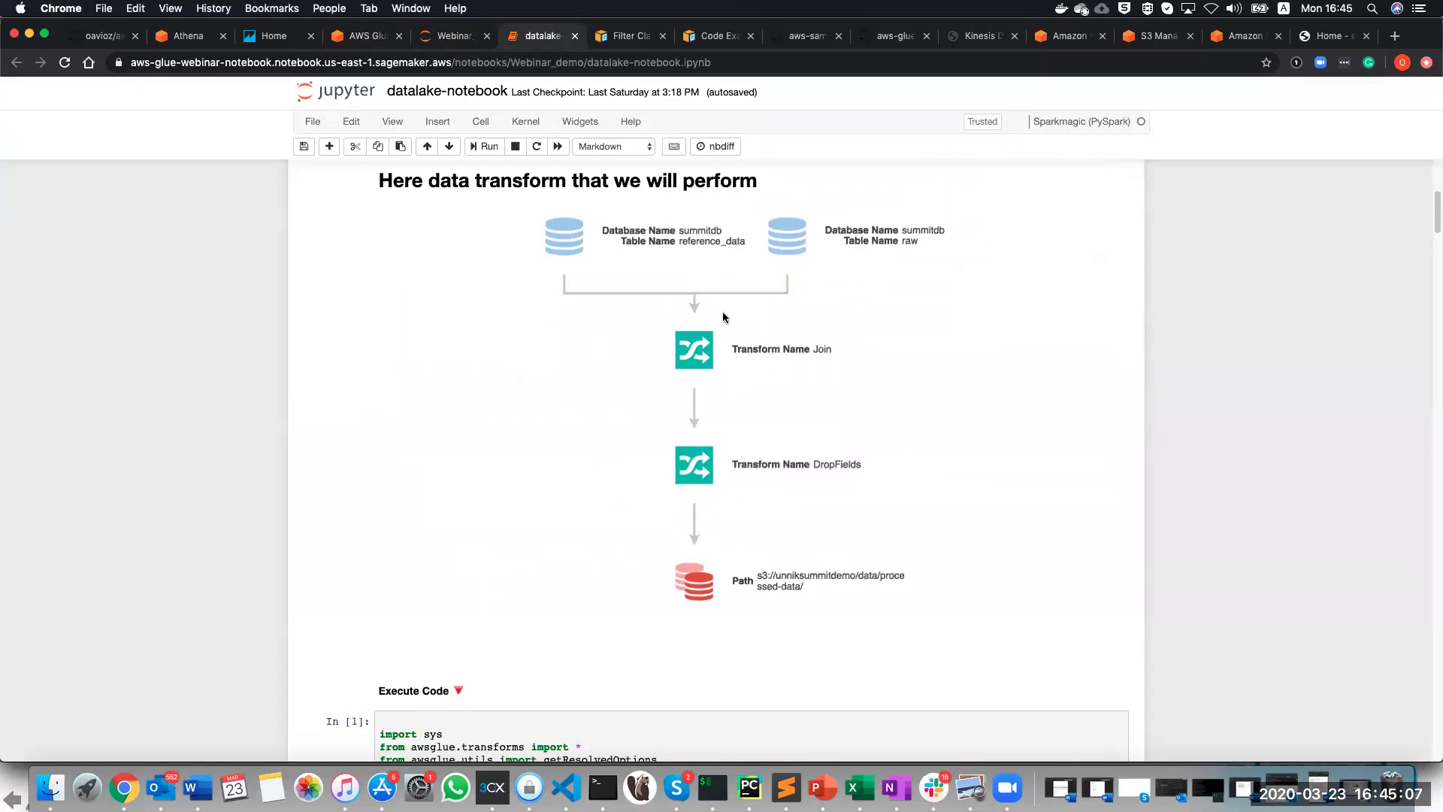
scroll(671, 602, down, 3)
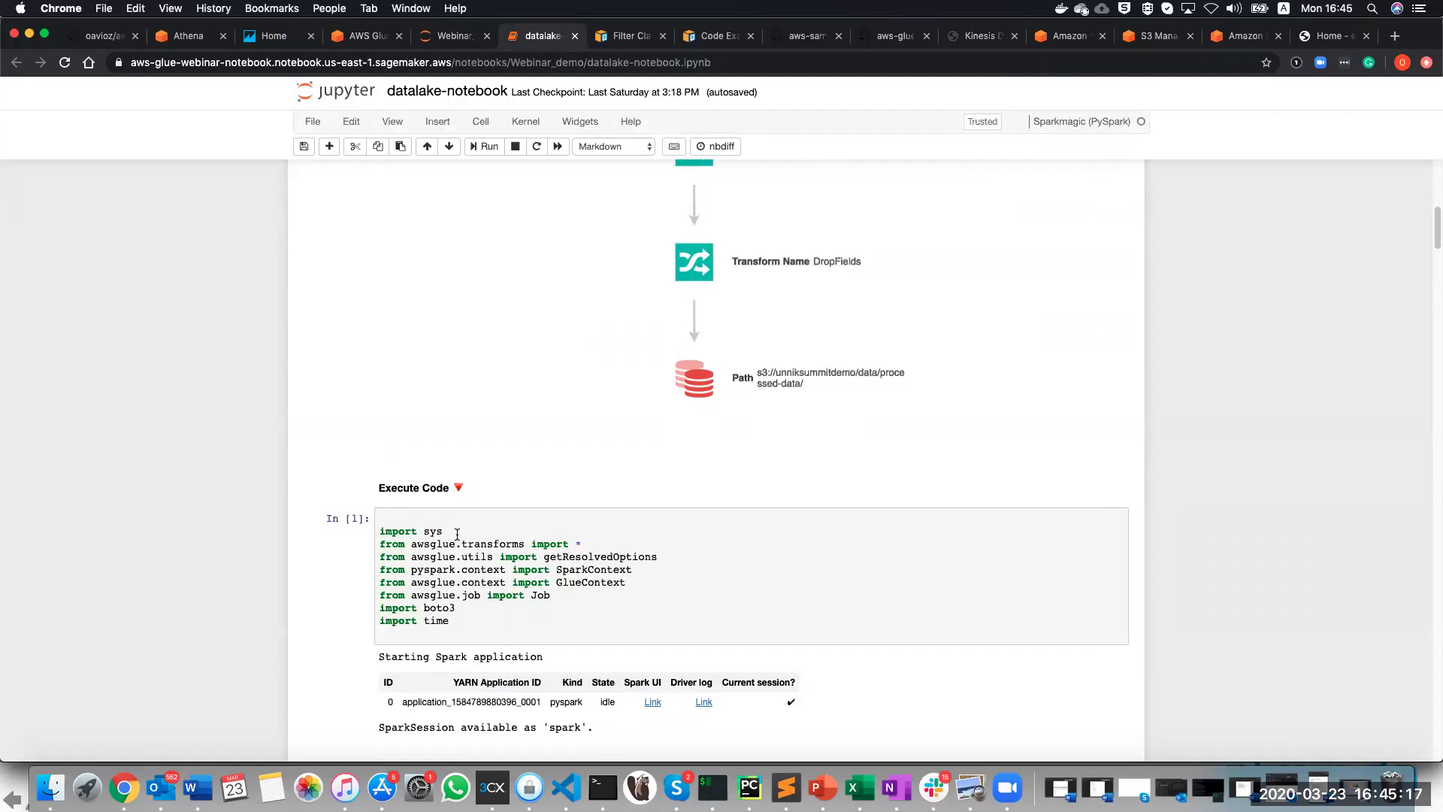
scroll(348, 592, down, 2)
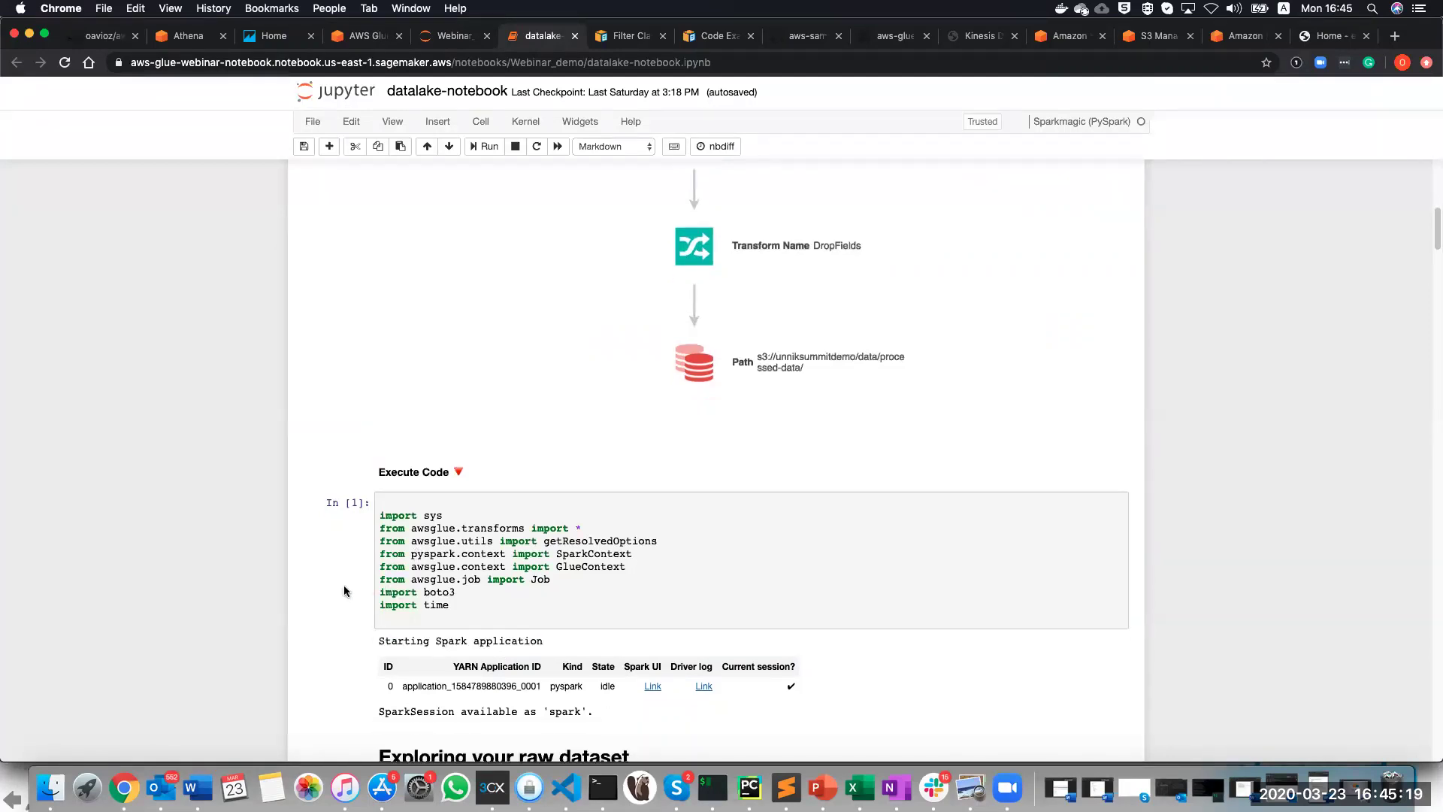
scroll(348, 591, down, 2)
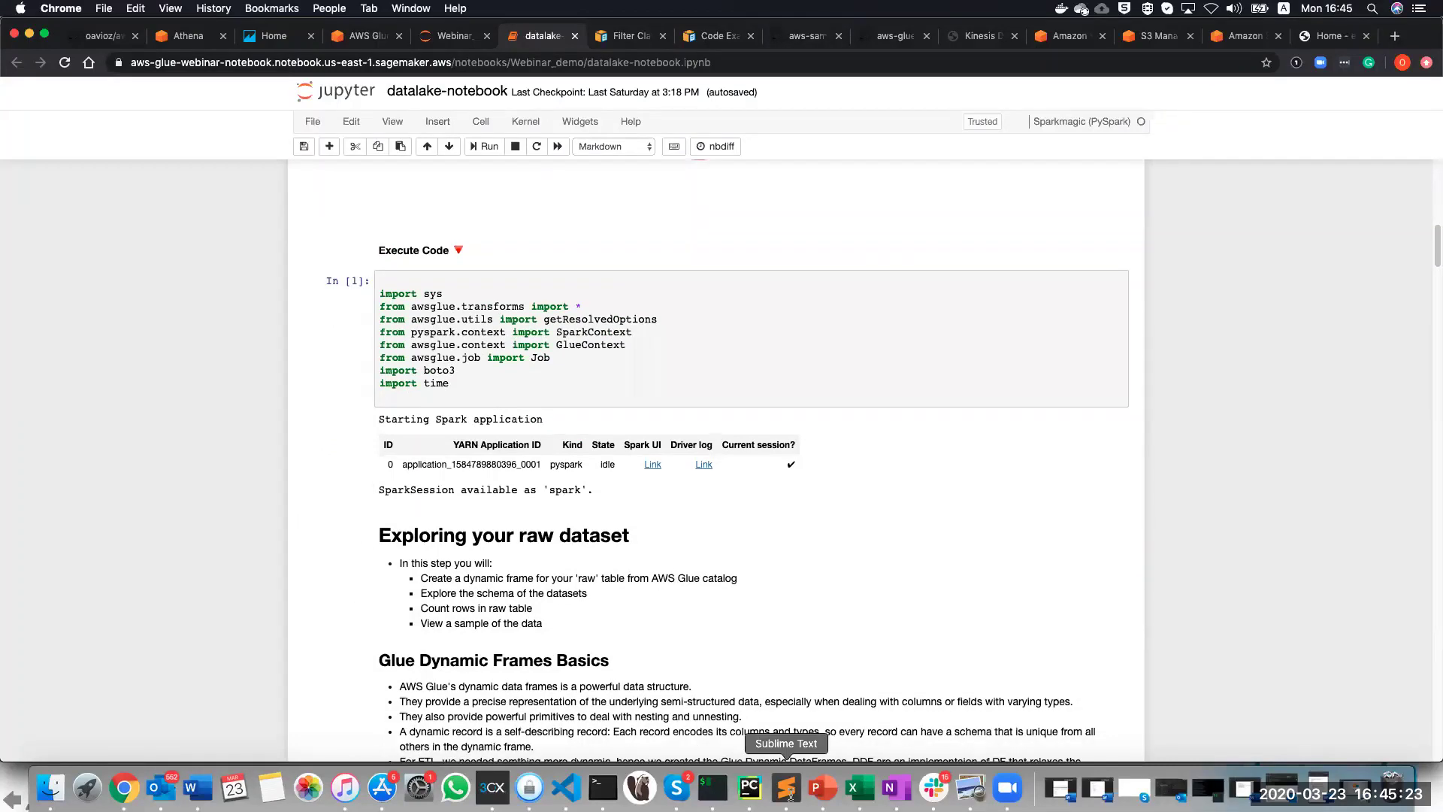
click(725, 380)
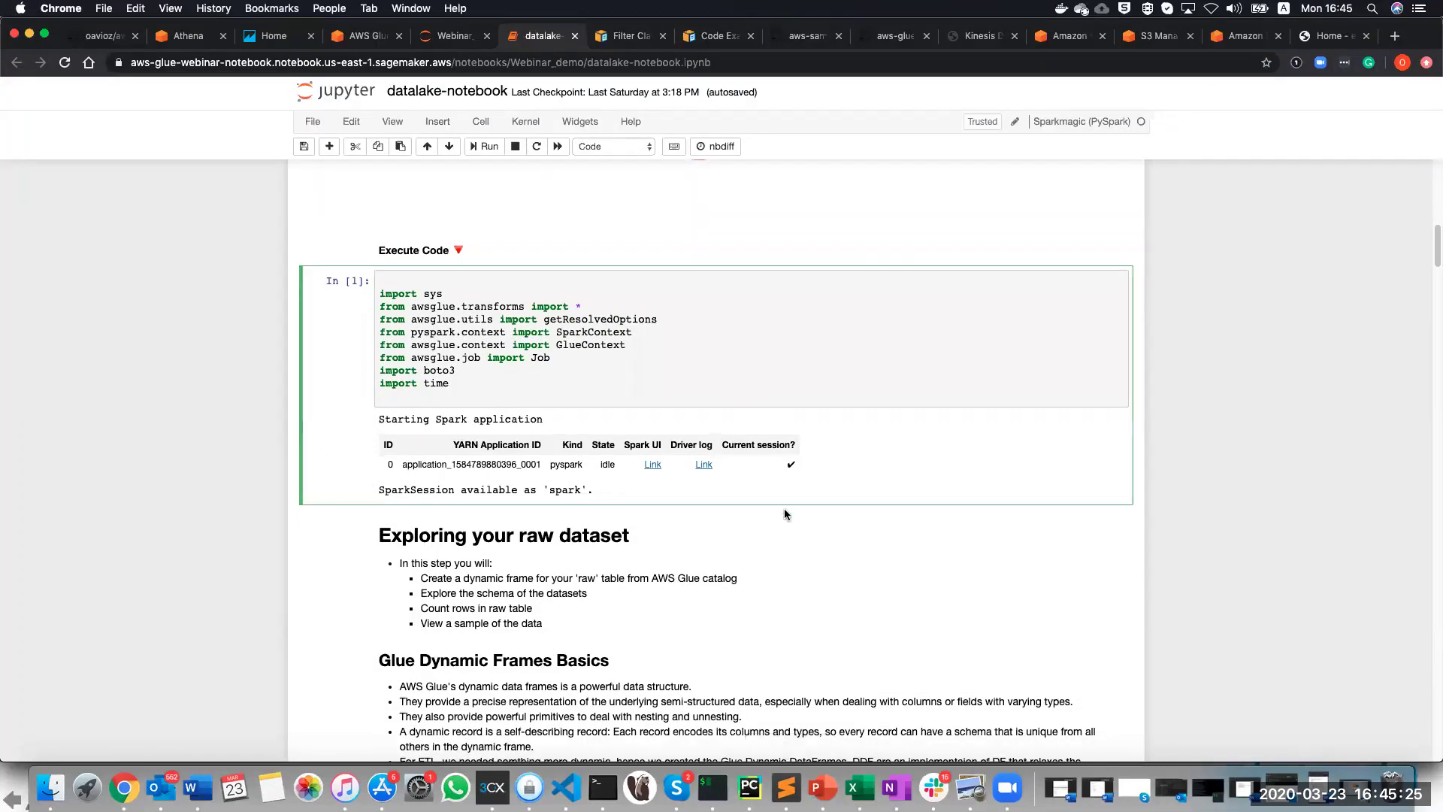
Review the notebook's GlueContext setup, the raw_data and reference_data dynamic frame creation, and the schema and record count cells.
scroll(680, 564, down, 2)
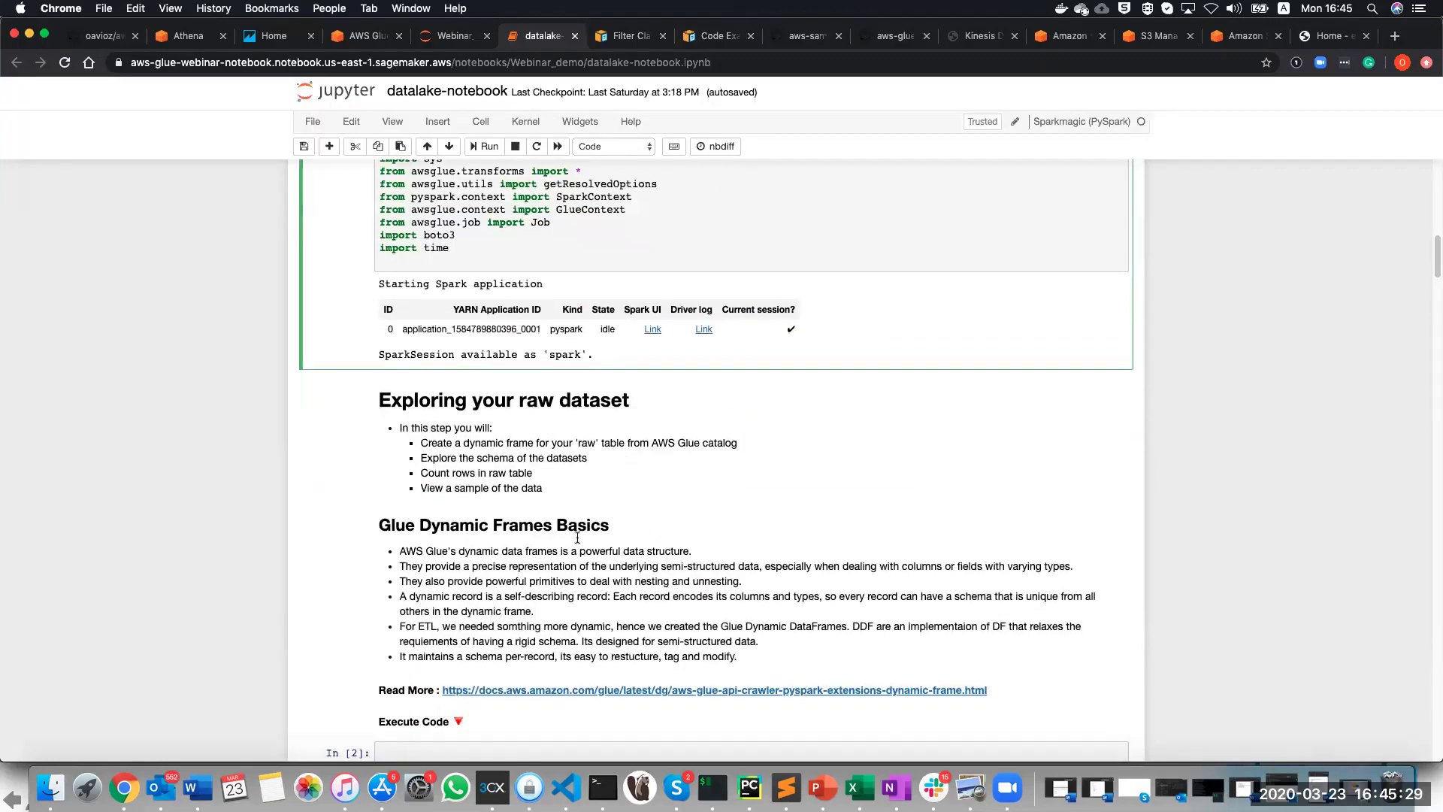
scroll(578, 537, down, 4)
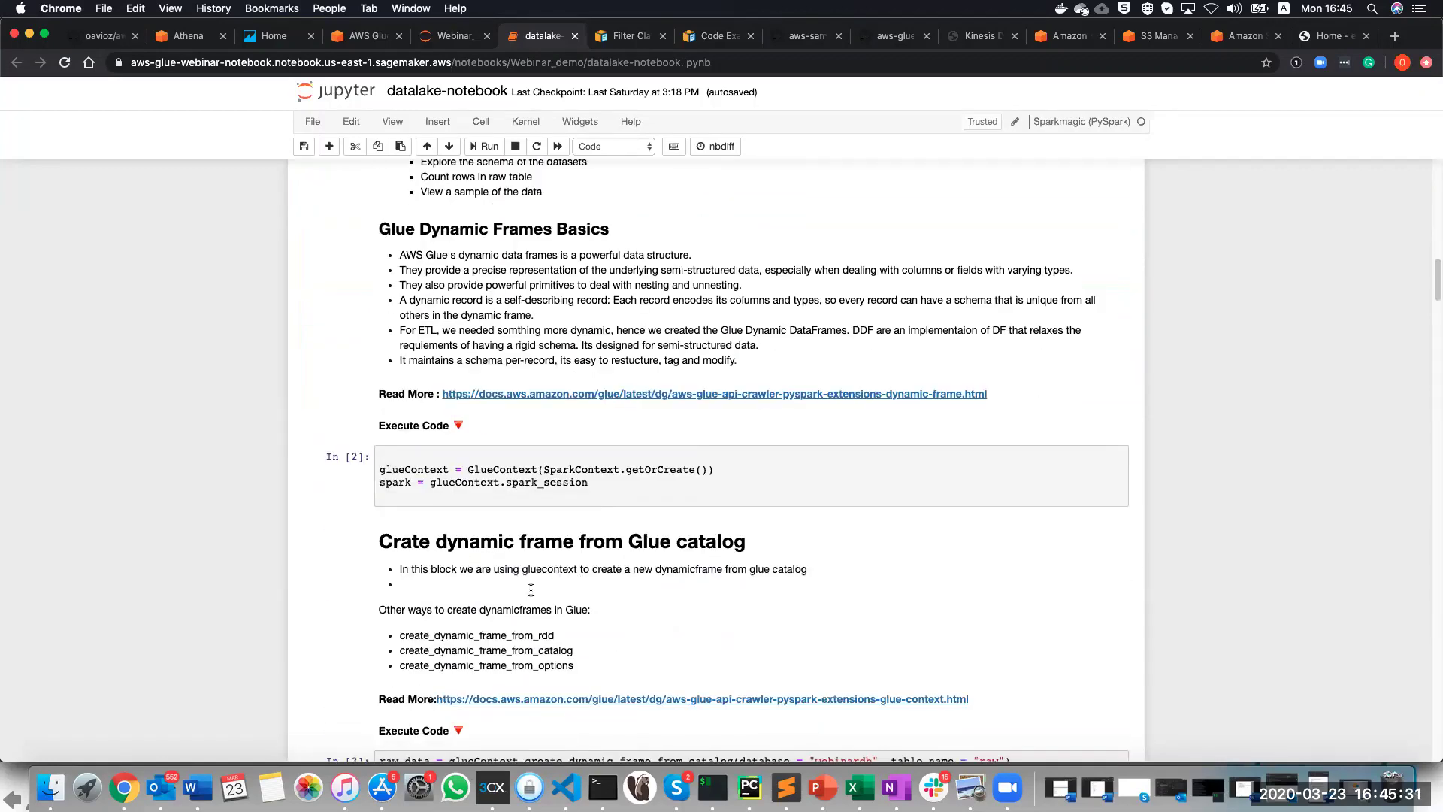
double_click(427, 472)
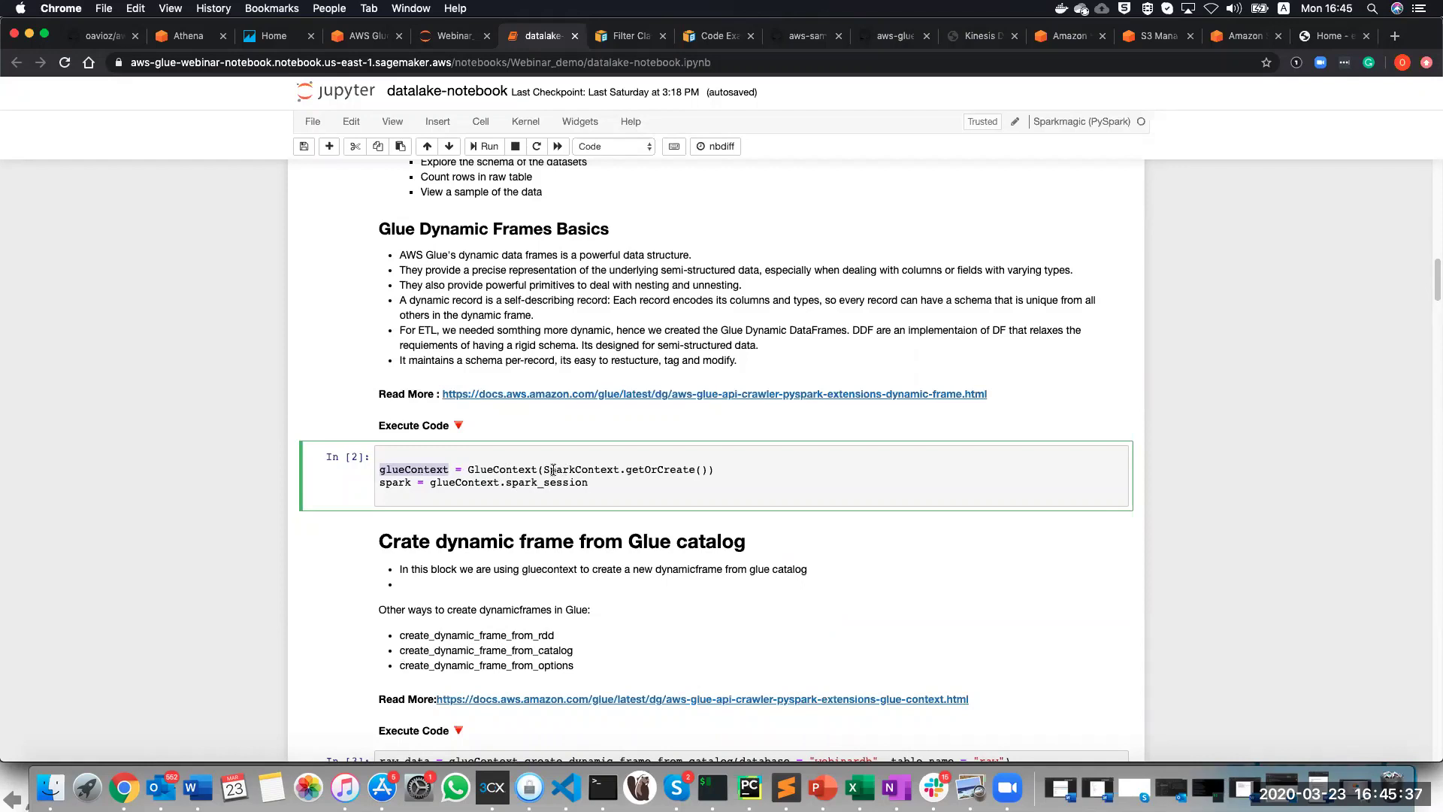
scroll(512, 574, down, 5)
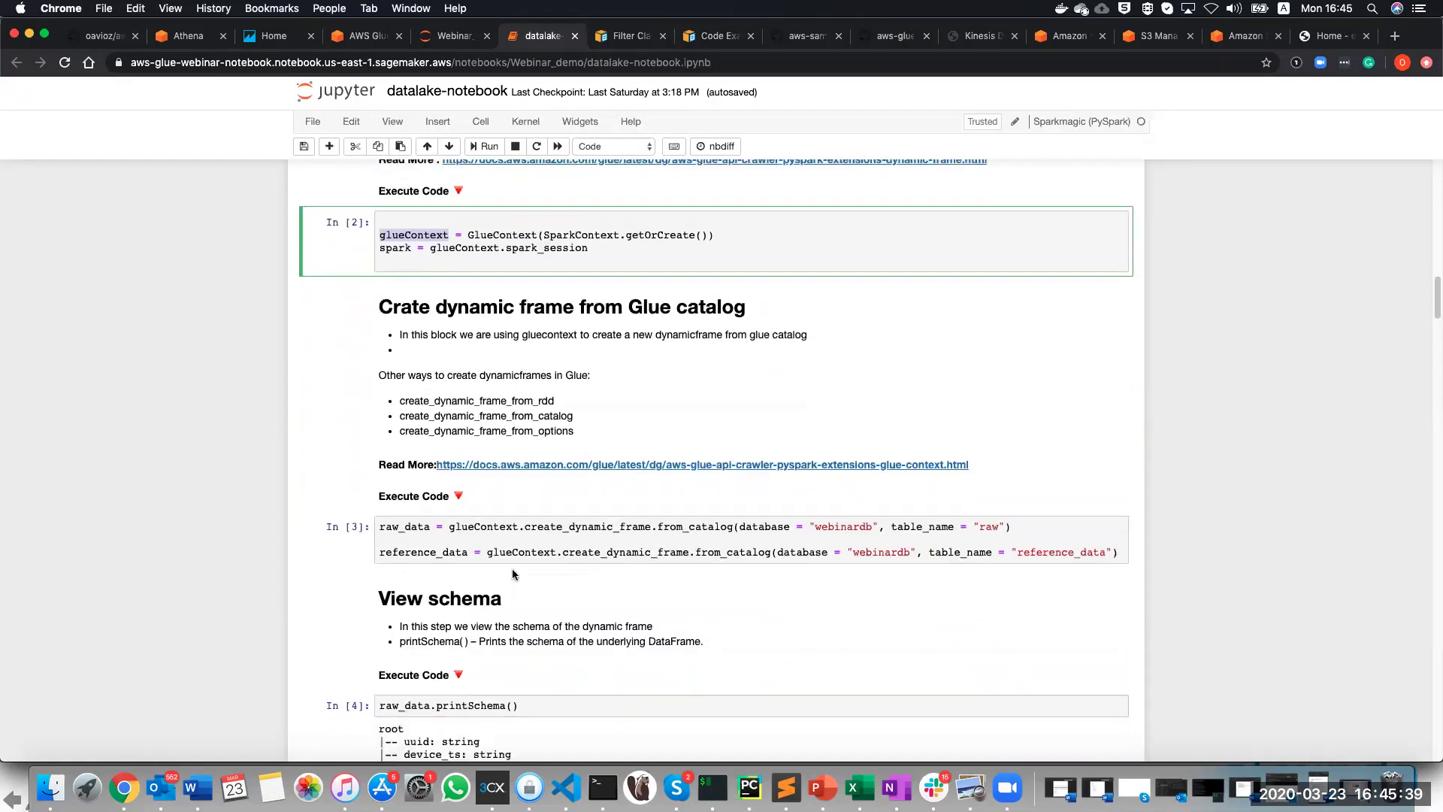
click(413, 530)
click(418, 551)
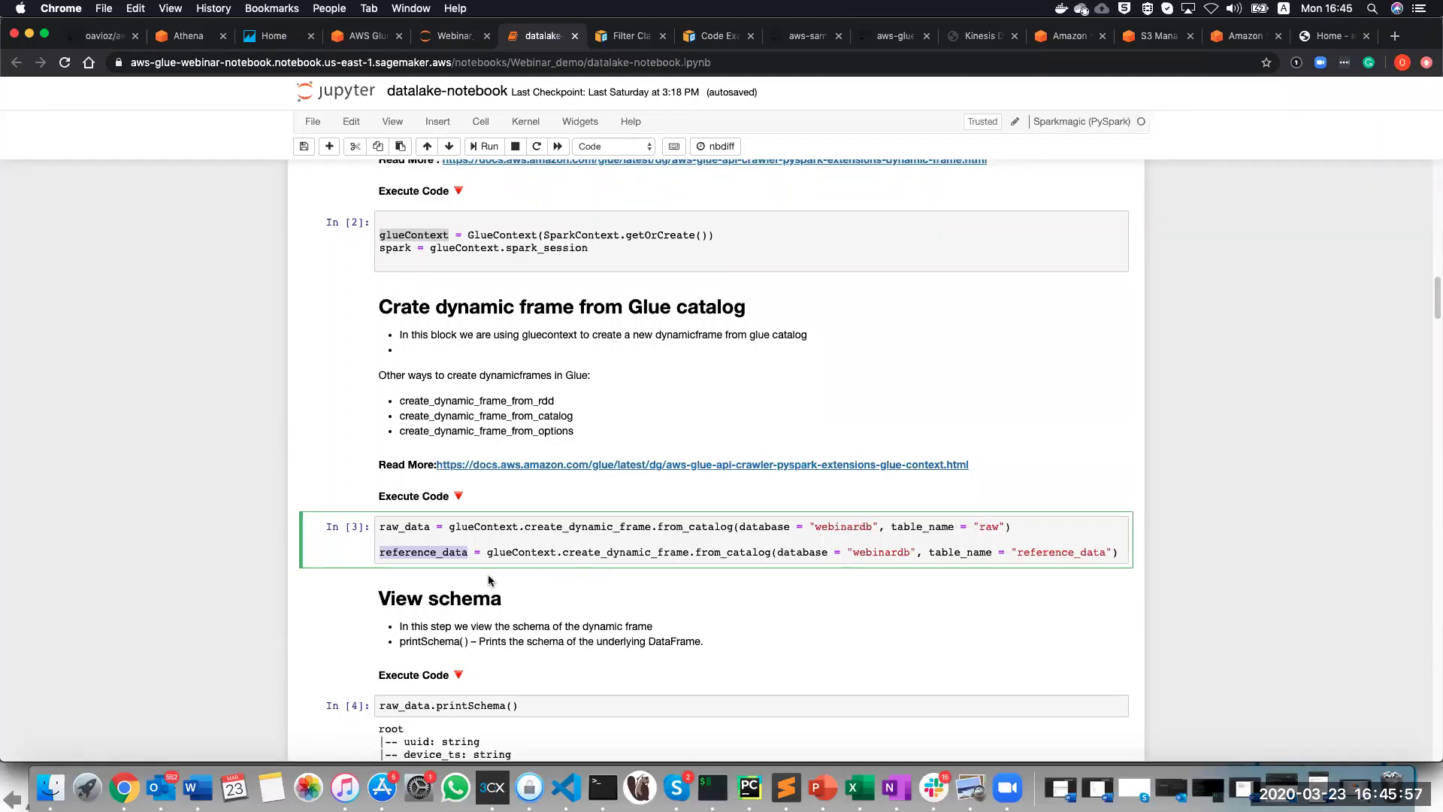
scroll(502, 567, down, 10)
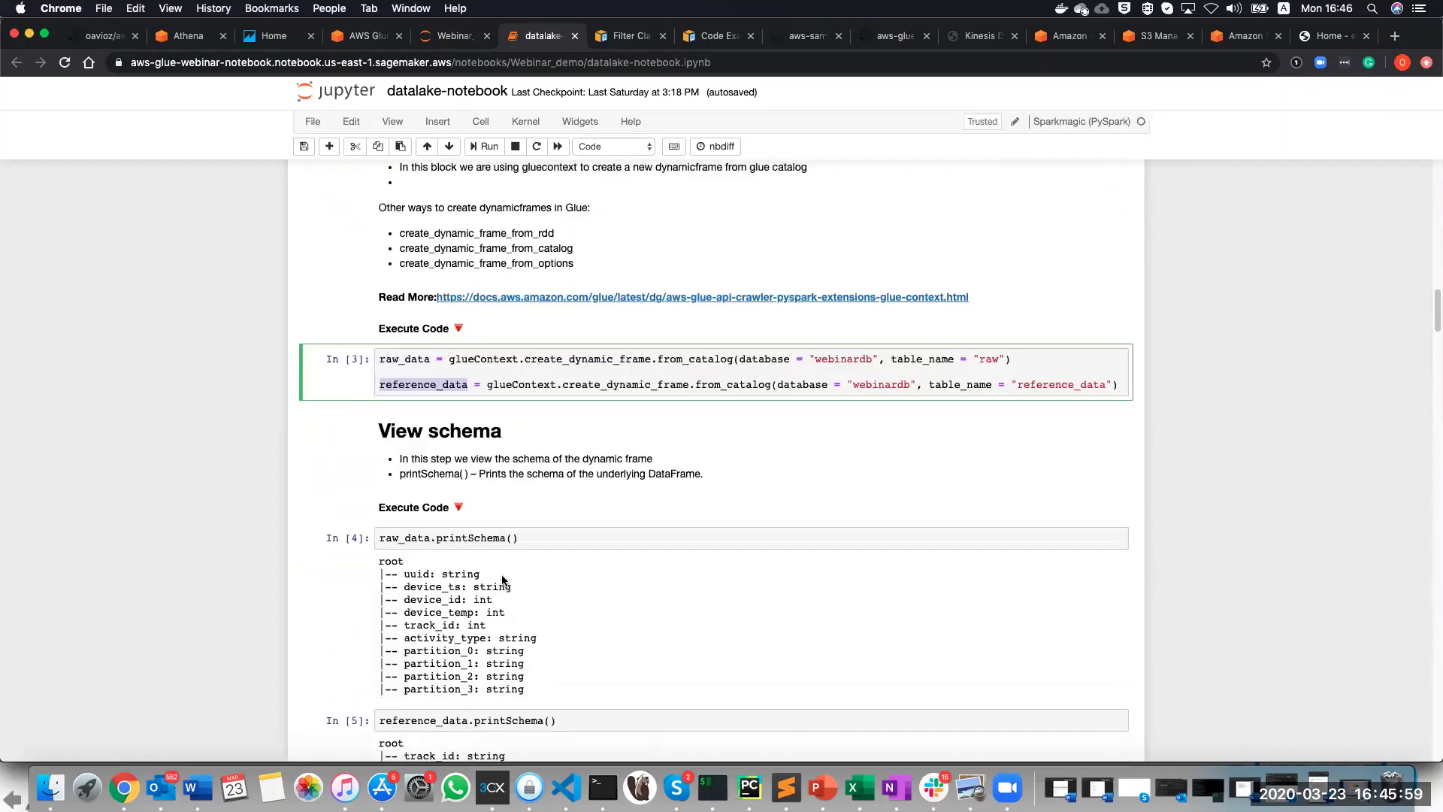
scroll(472, 531, down, 2)
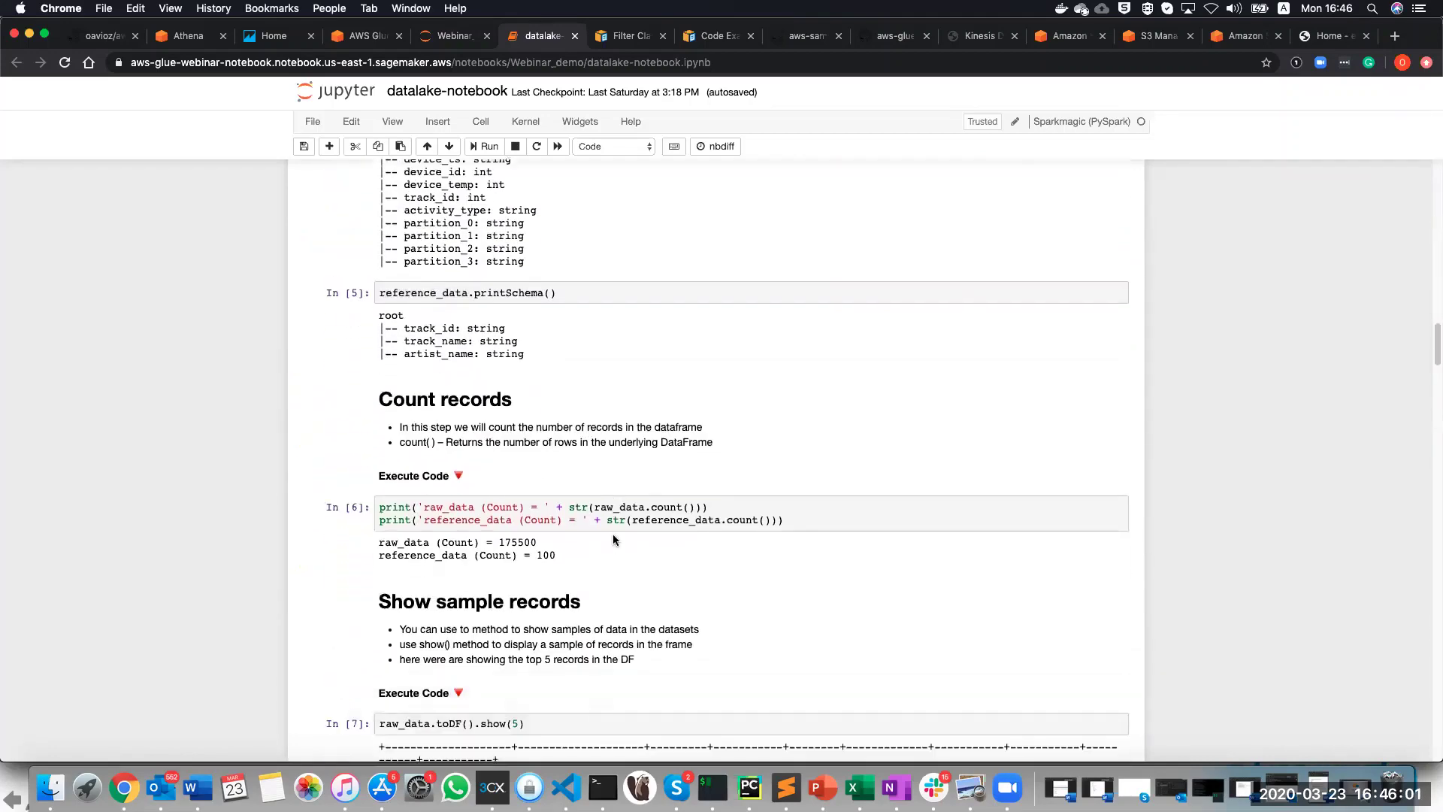
Review the sample record cells that show five rows each of raw_data and reference_data.
scroll(471, 528, down, 4)
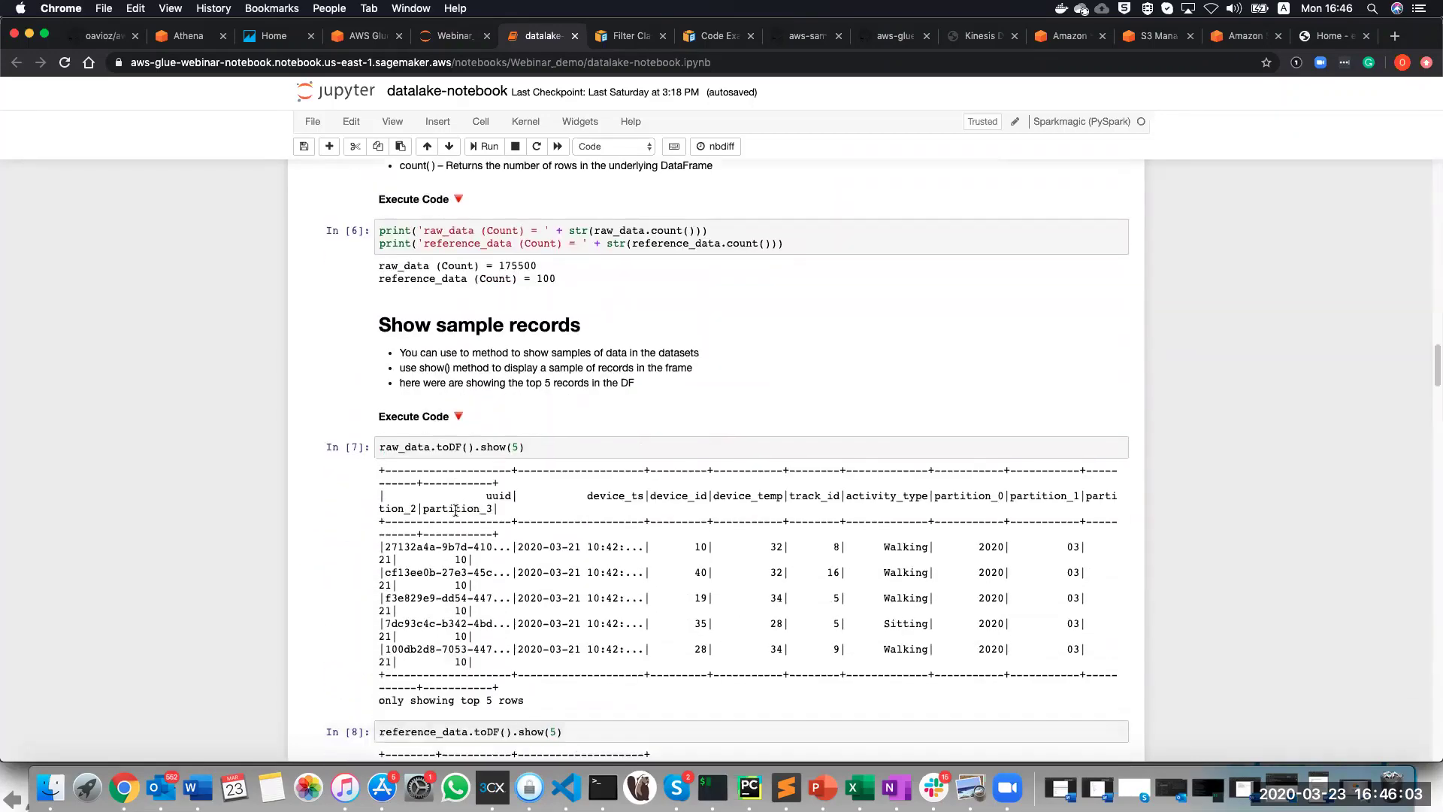
scroll(636, 566, down, 4)
scroll(636, 565, down, 3)
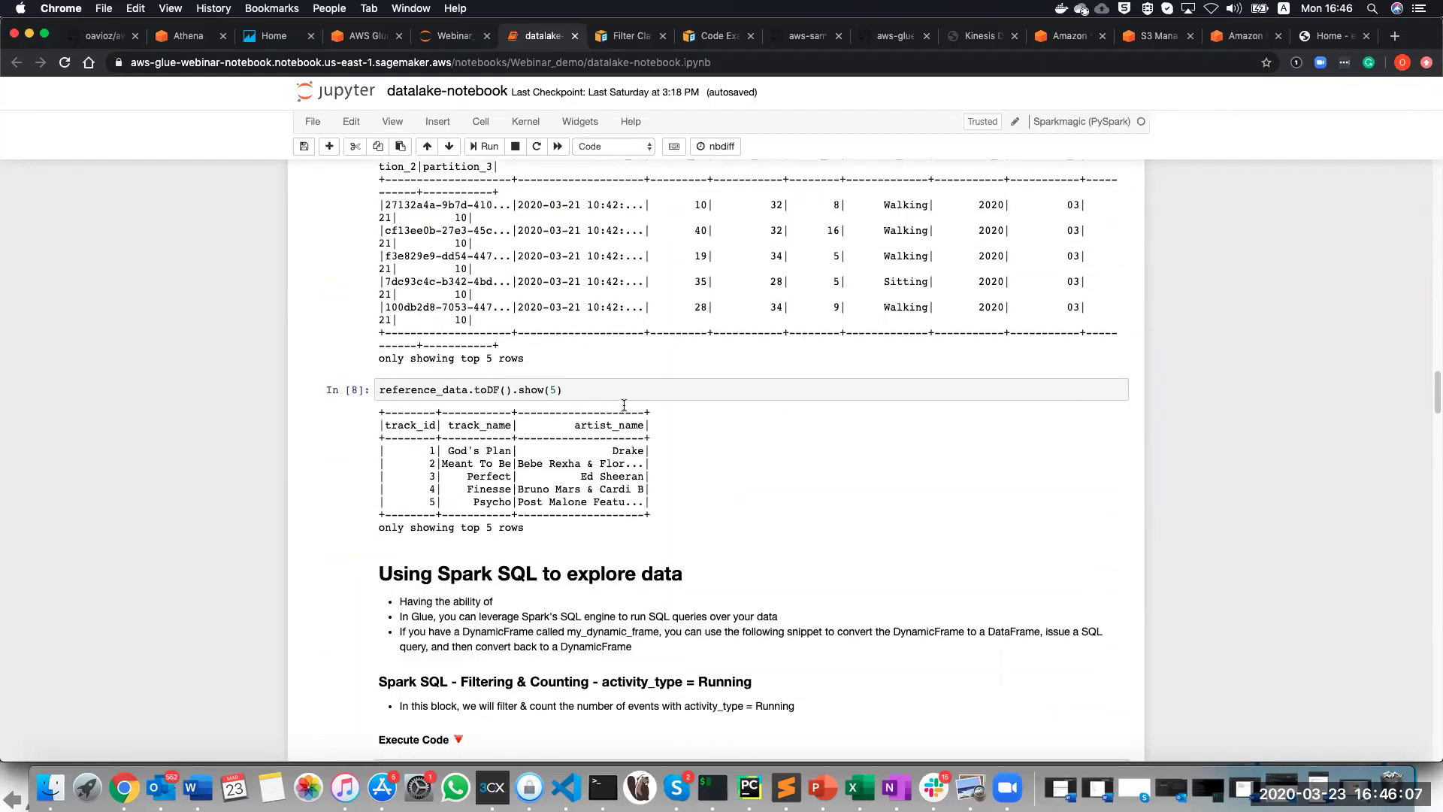
Examine the Spark SQL cells that register temp_raw_data as a temporary view and filter and count the Running and Working activity types.
scroll(624, 405, down, 4)
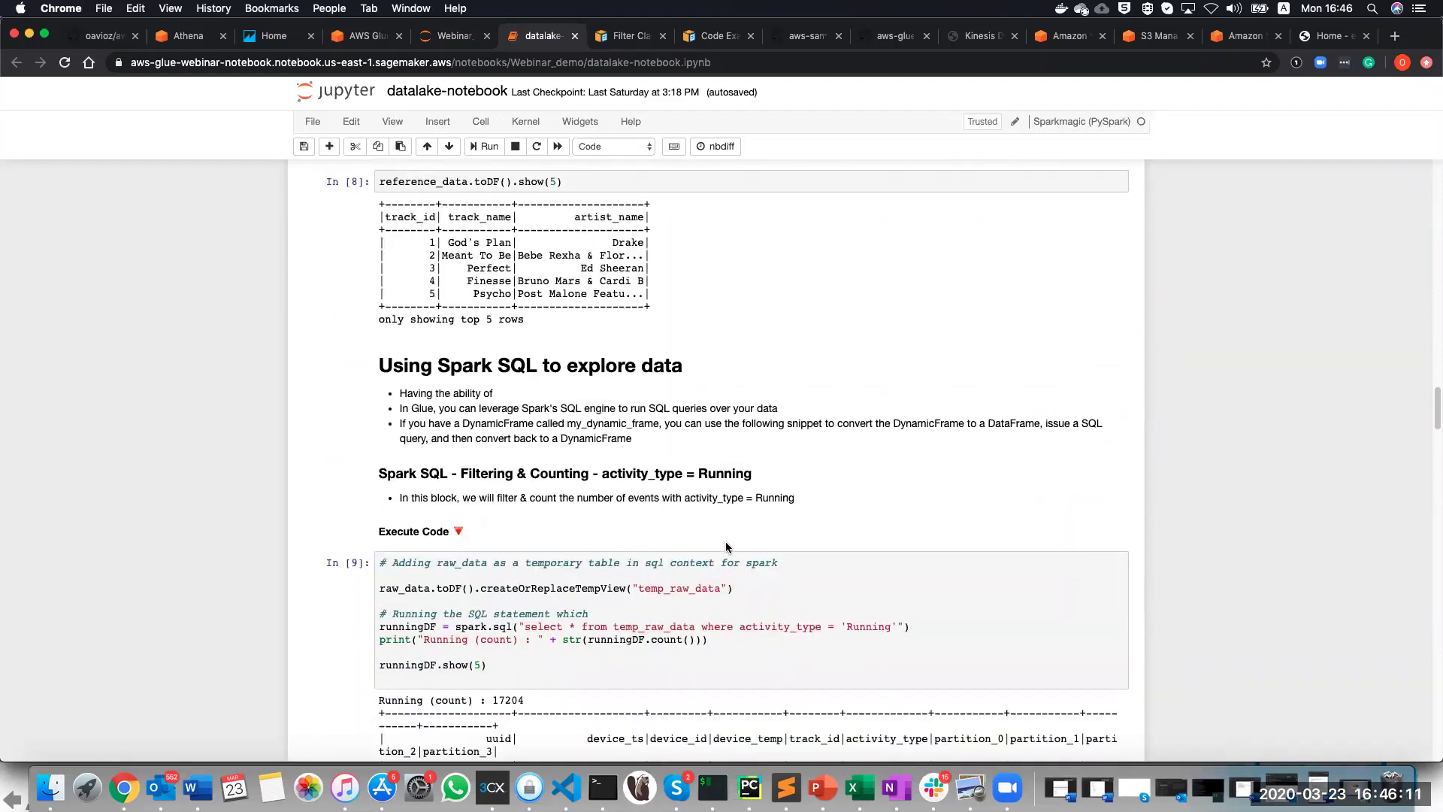
scroll(795, 575, down, 3)
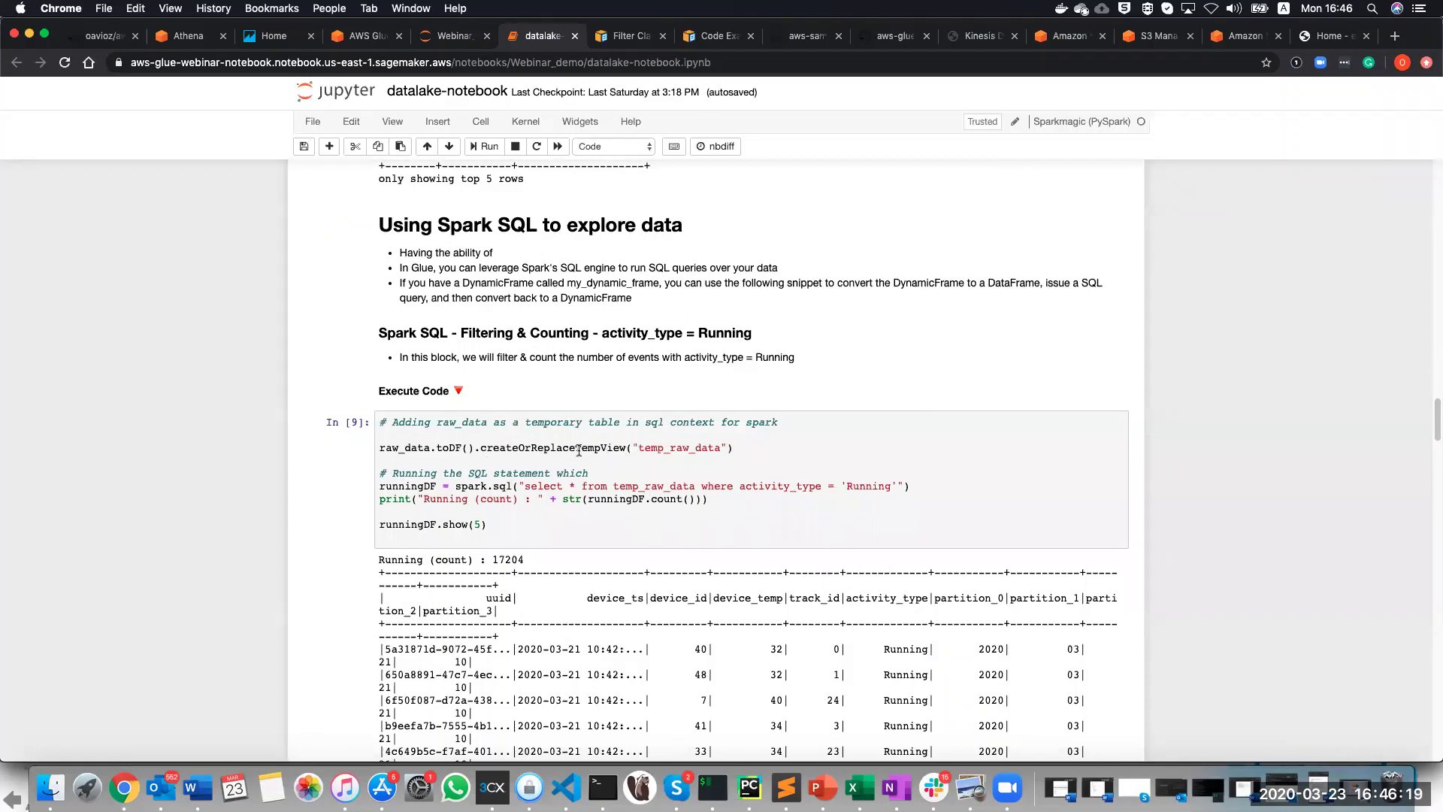
double_click(419, 448)
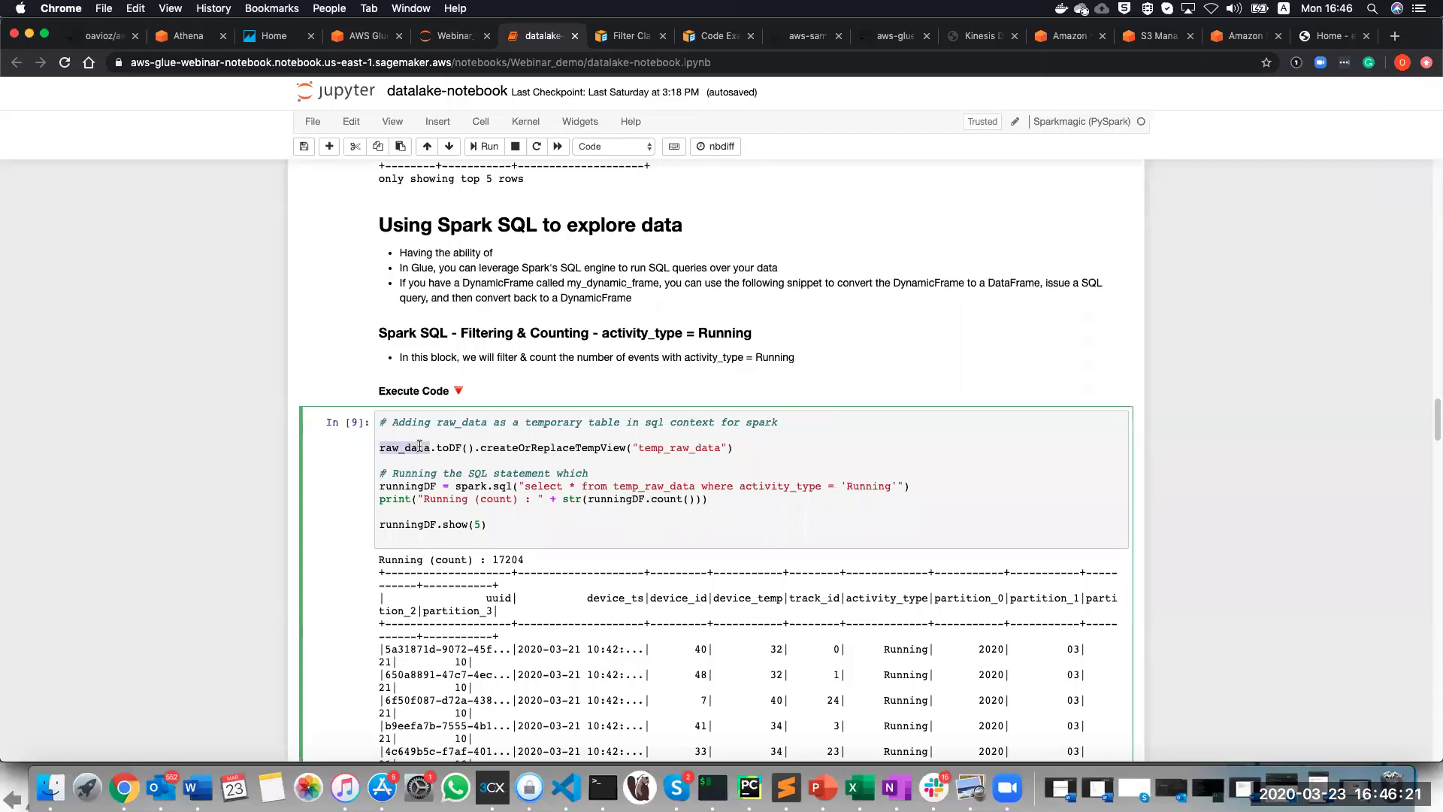
double_click(528, 447)
double_click(655, 448)
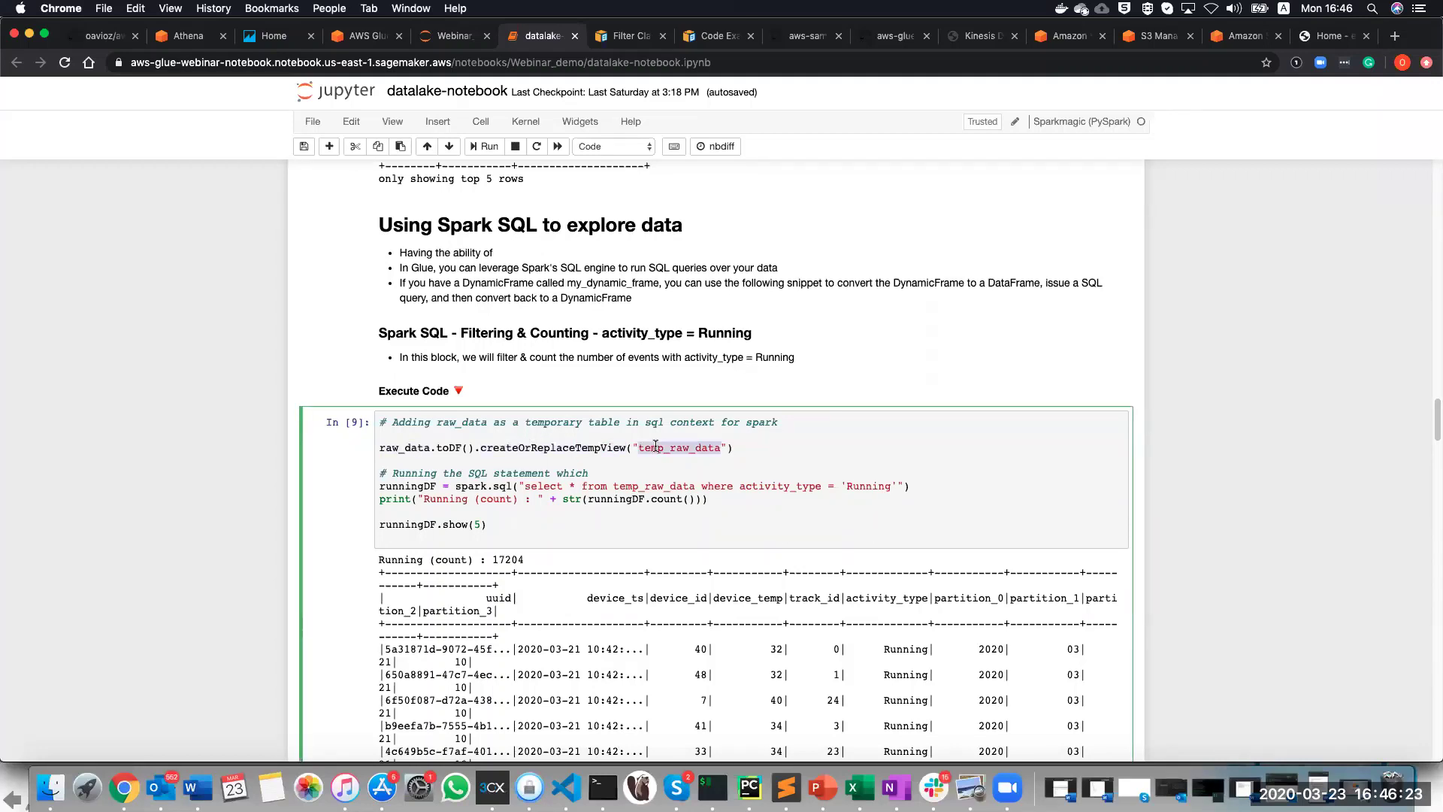
double_click(669, 486)
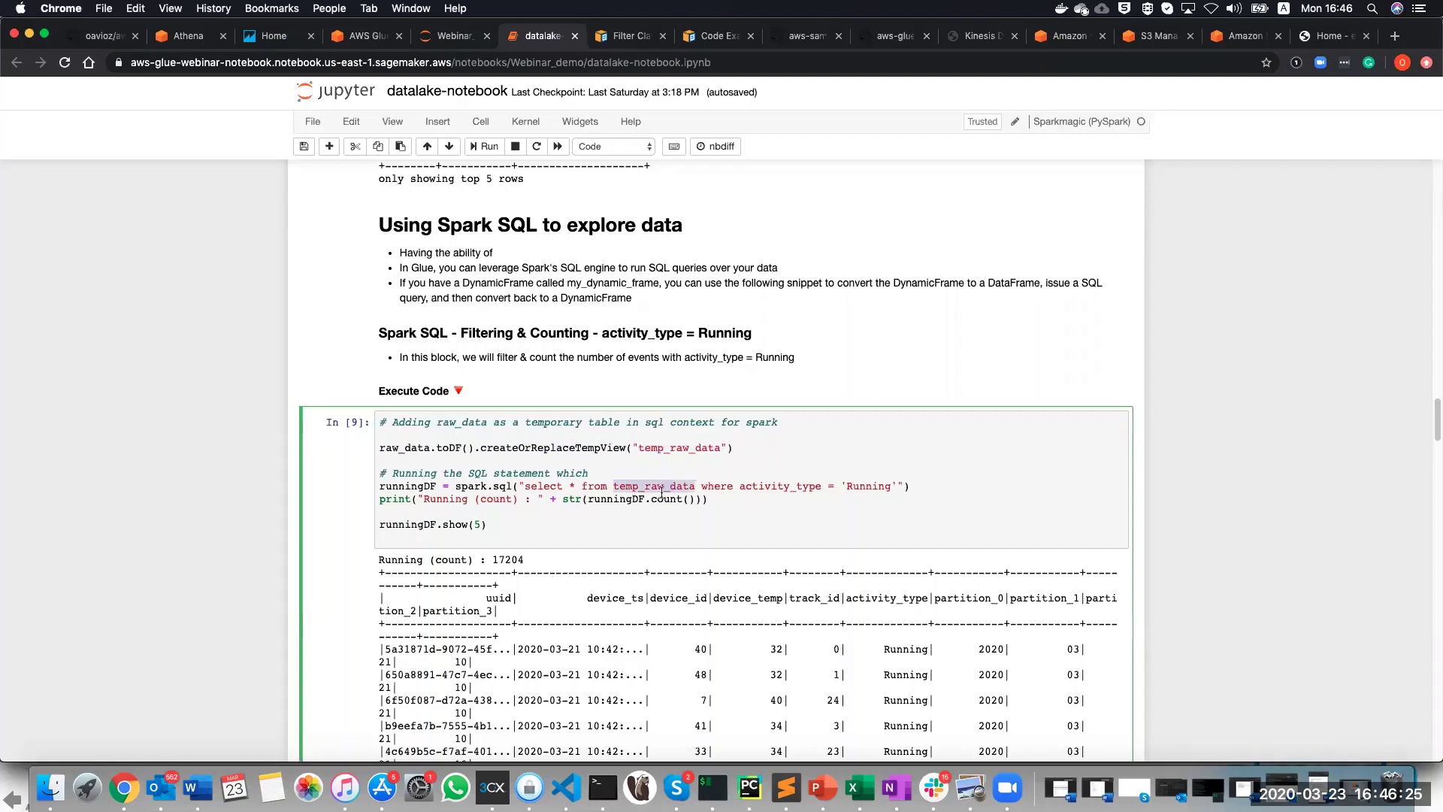
scroll(573, 506, down, 4)
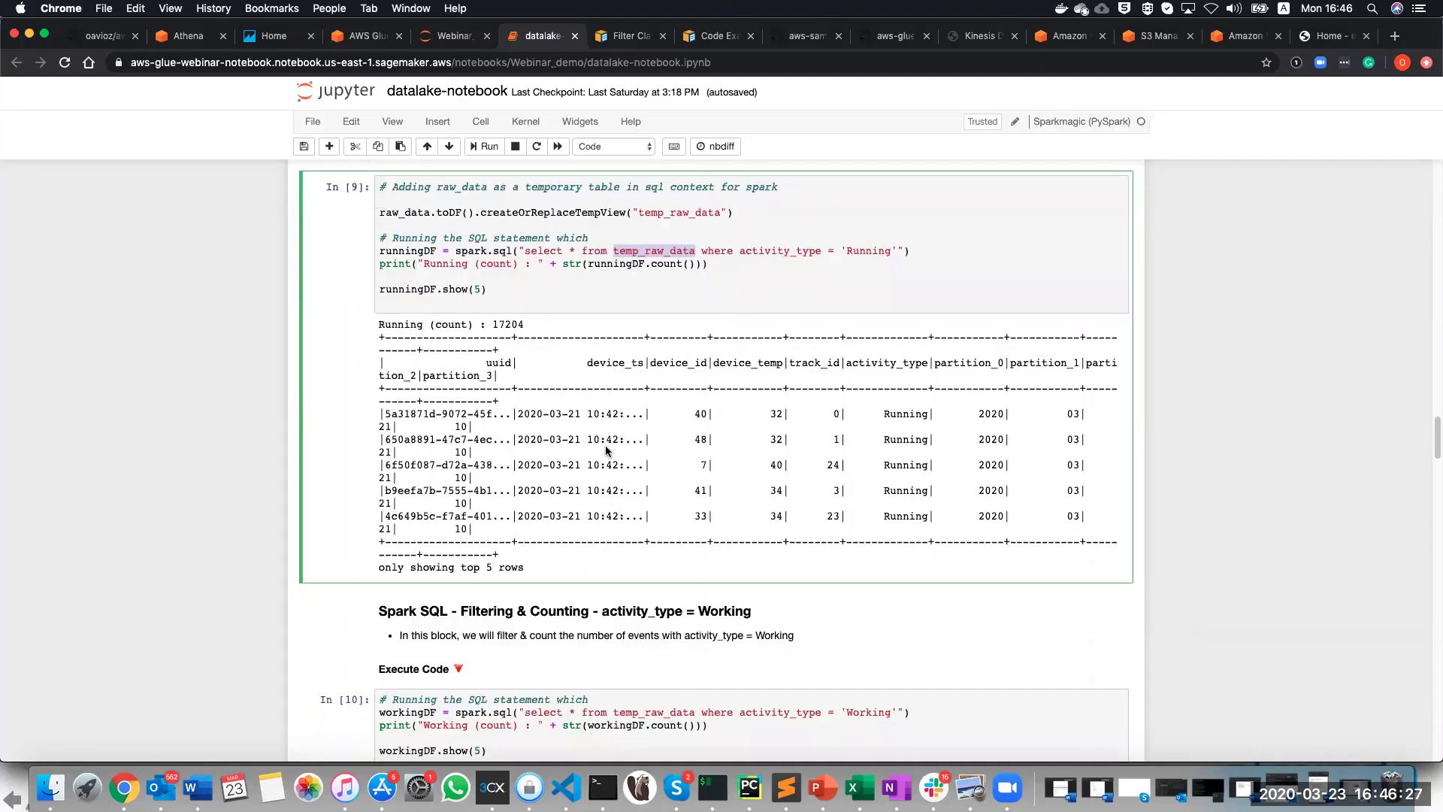
scroll(588, 562, down, 2)
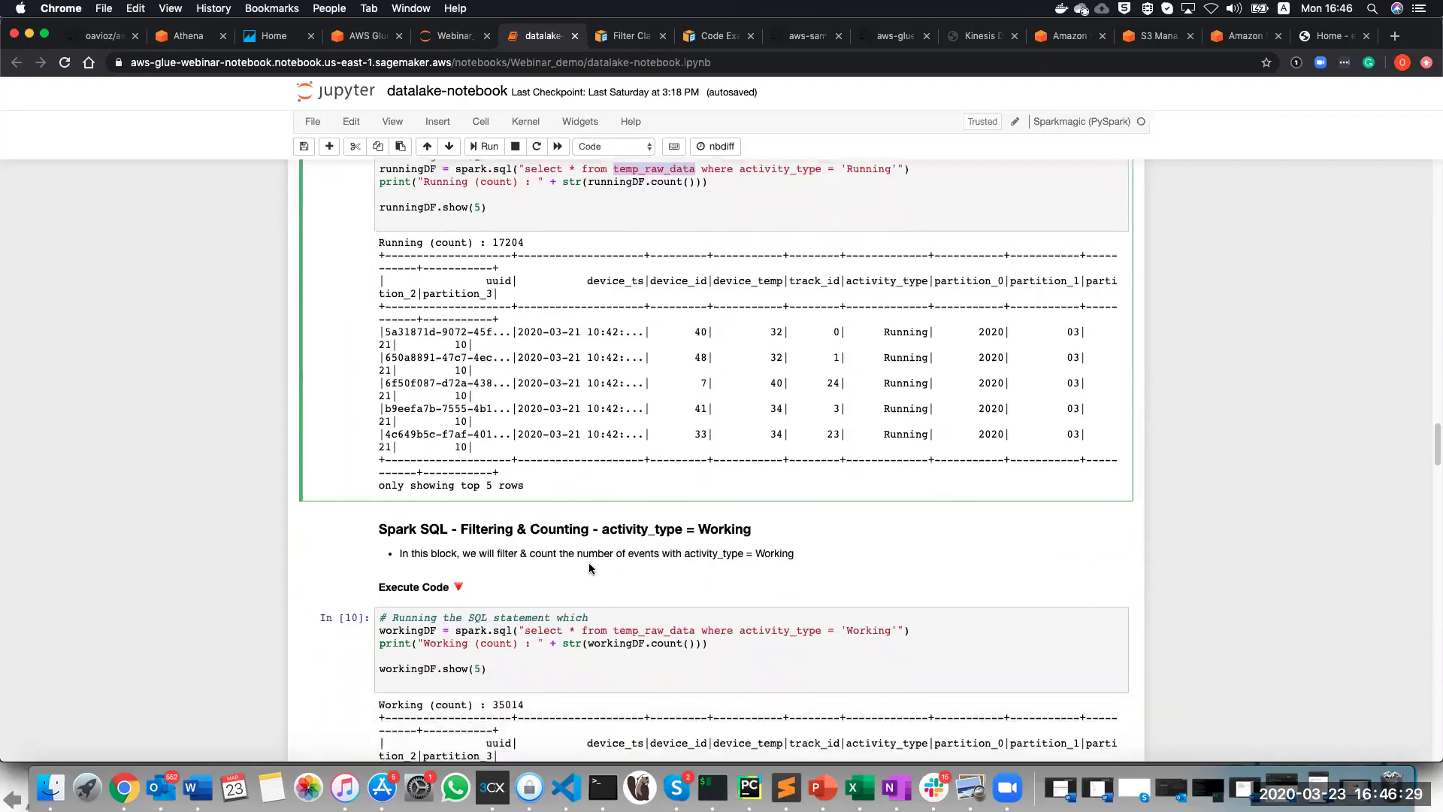
scroll(584, 573, down, 4)
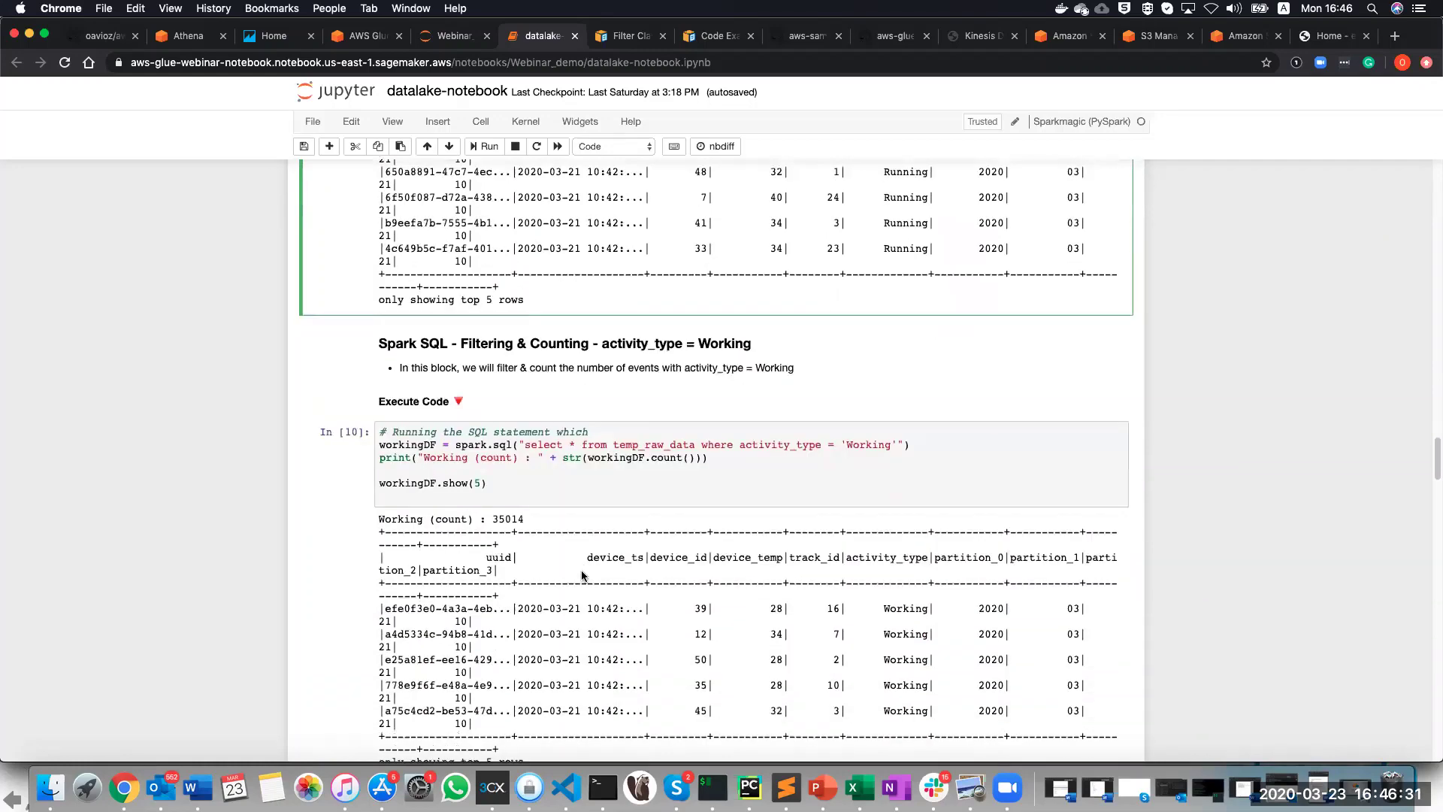
Examine the Glue Filter transform cells, comparing filter_function for Running records with the lambda expression for Working records.
scroll(583, 576, down, 6)
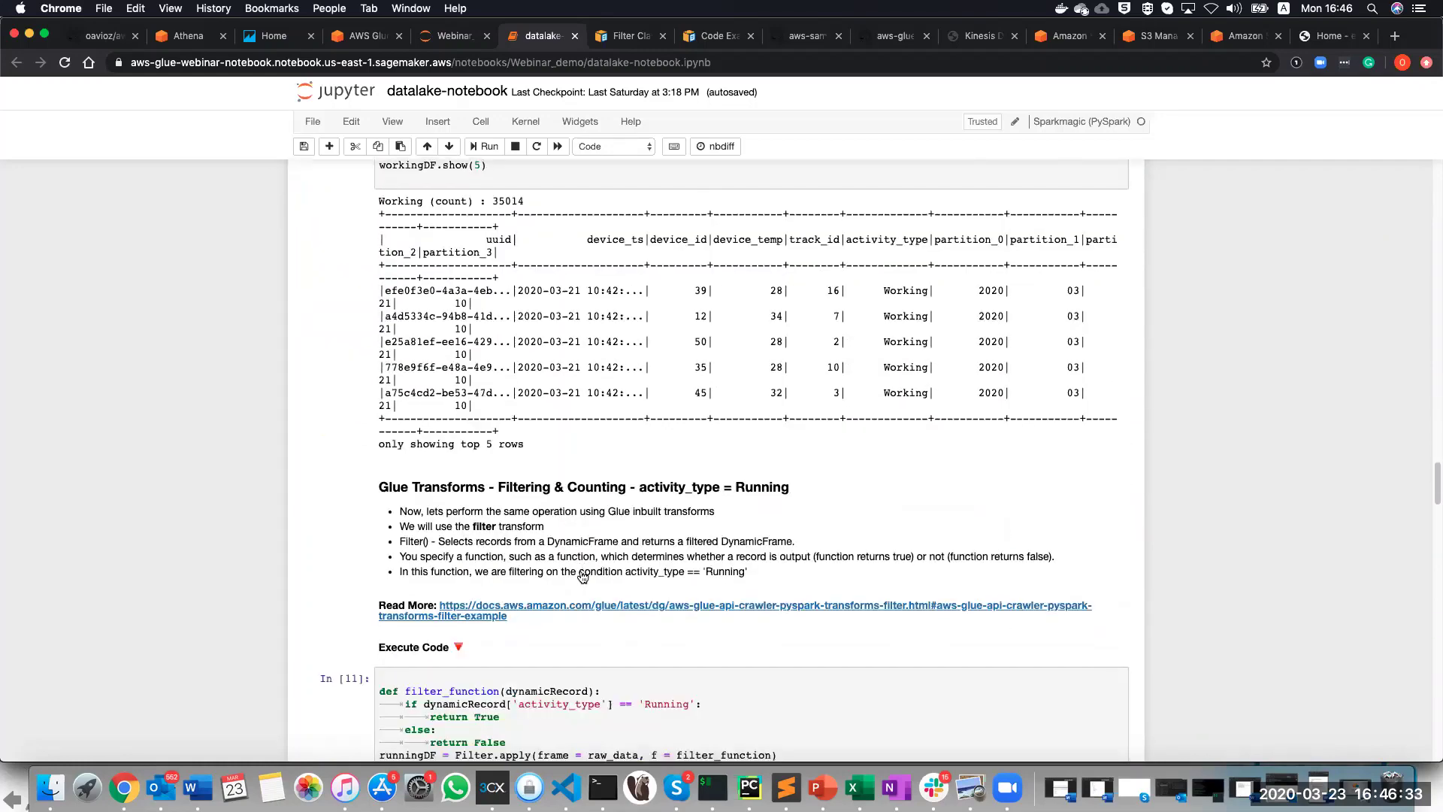
scroll(583, 576, down, 3)
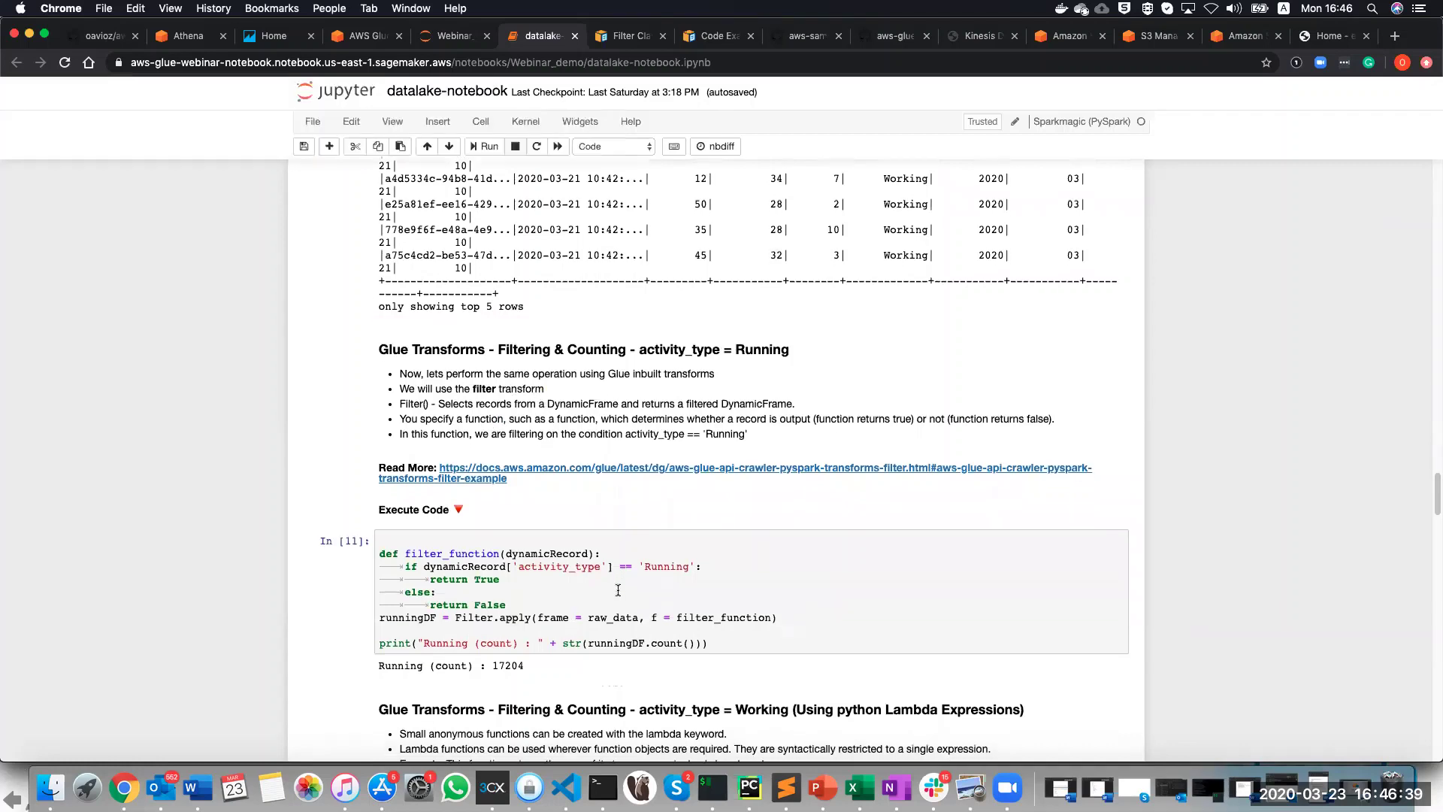
scroll(617, 590, down, 1)
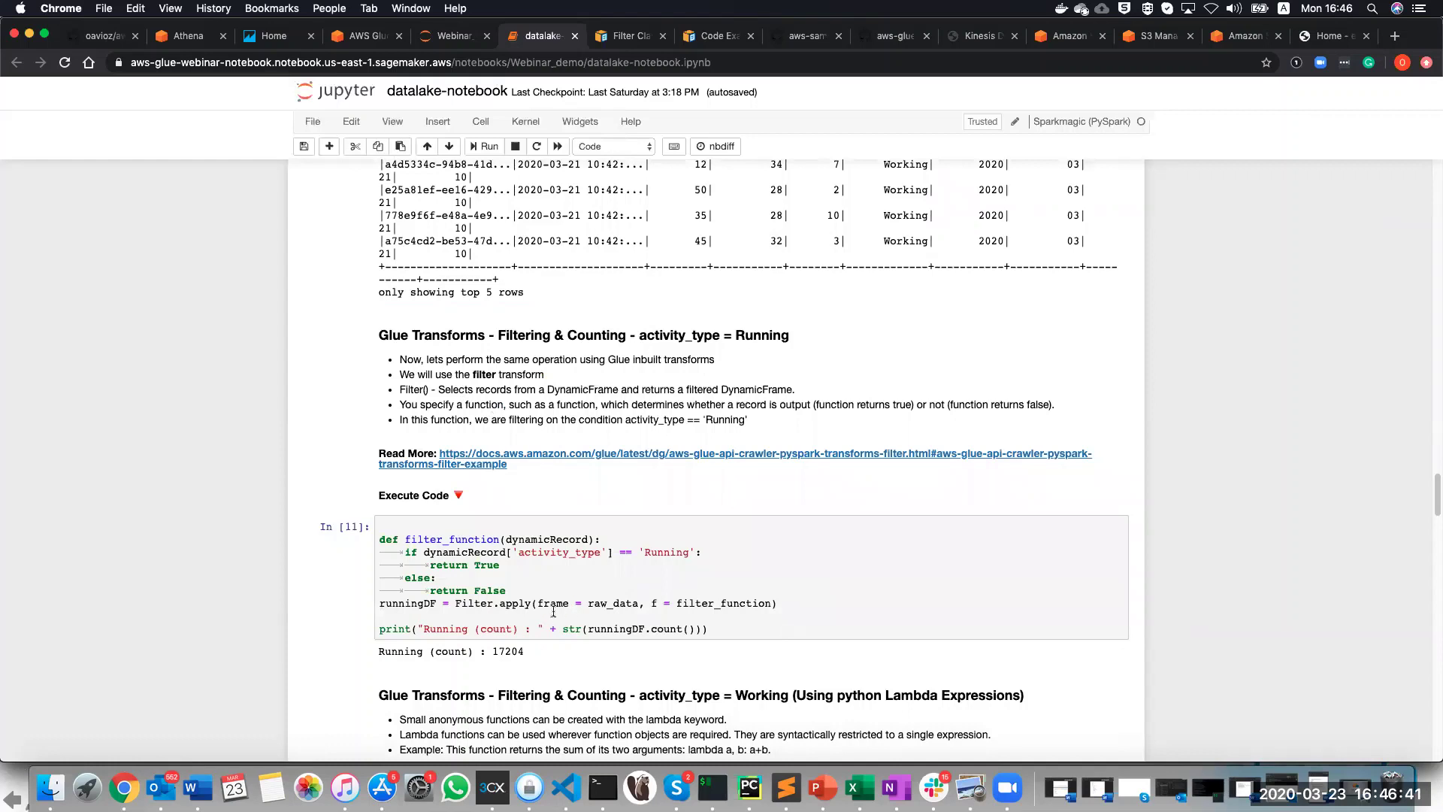
double_click(475, 603)
click(511, 604)
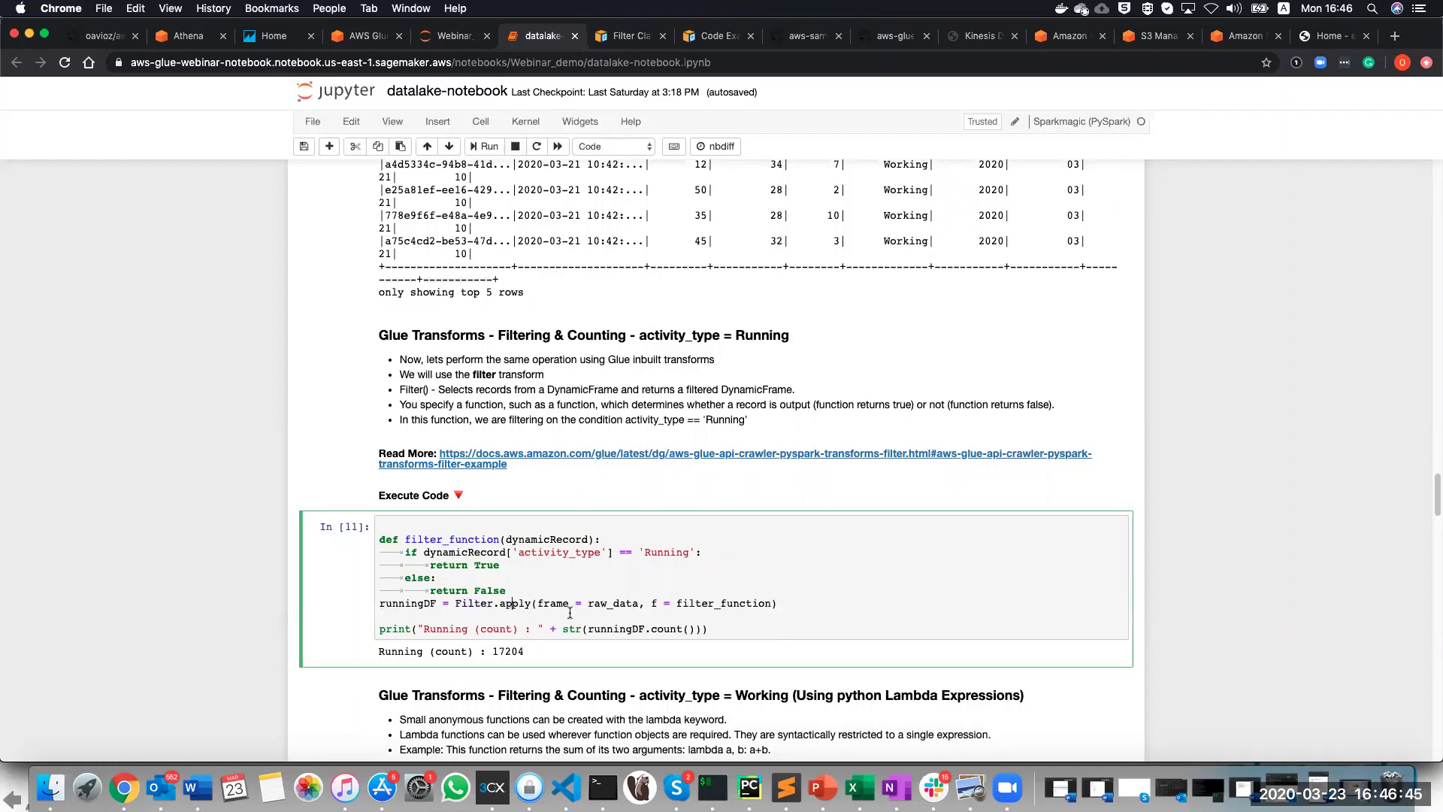
double_click(613, 603)
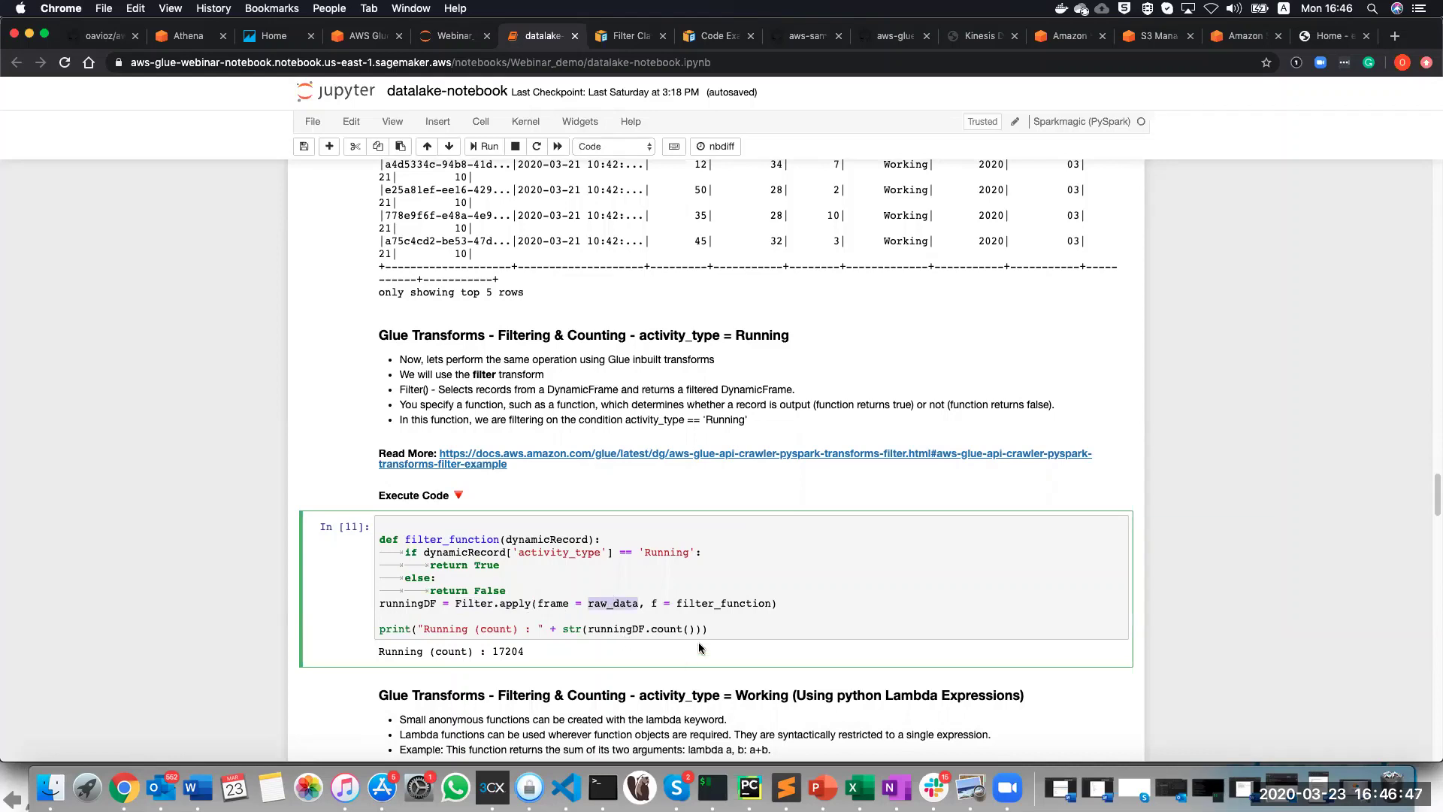
double_click(704, 604)
drag(520, 590, 379, 539)
scroll(535, 625, down, 5)
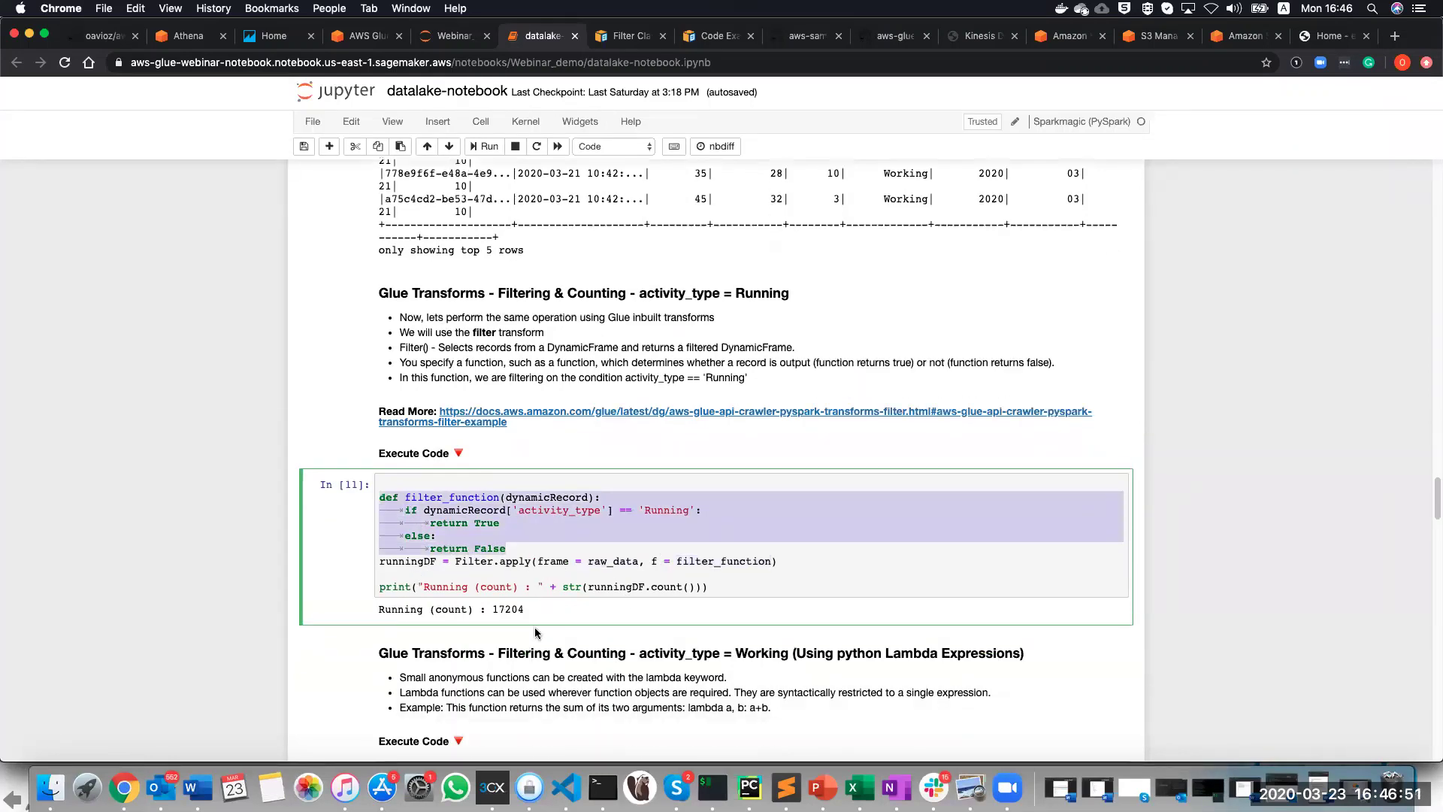
scroll(536, 628, down, 2)
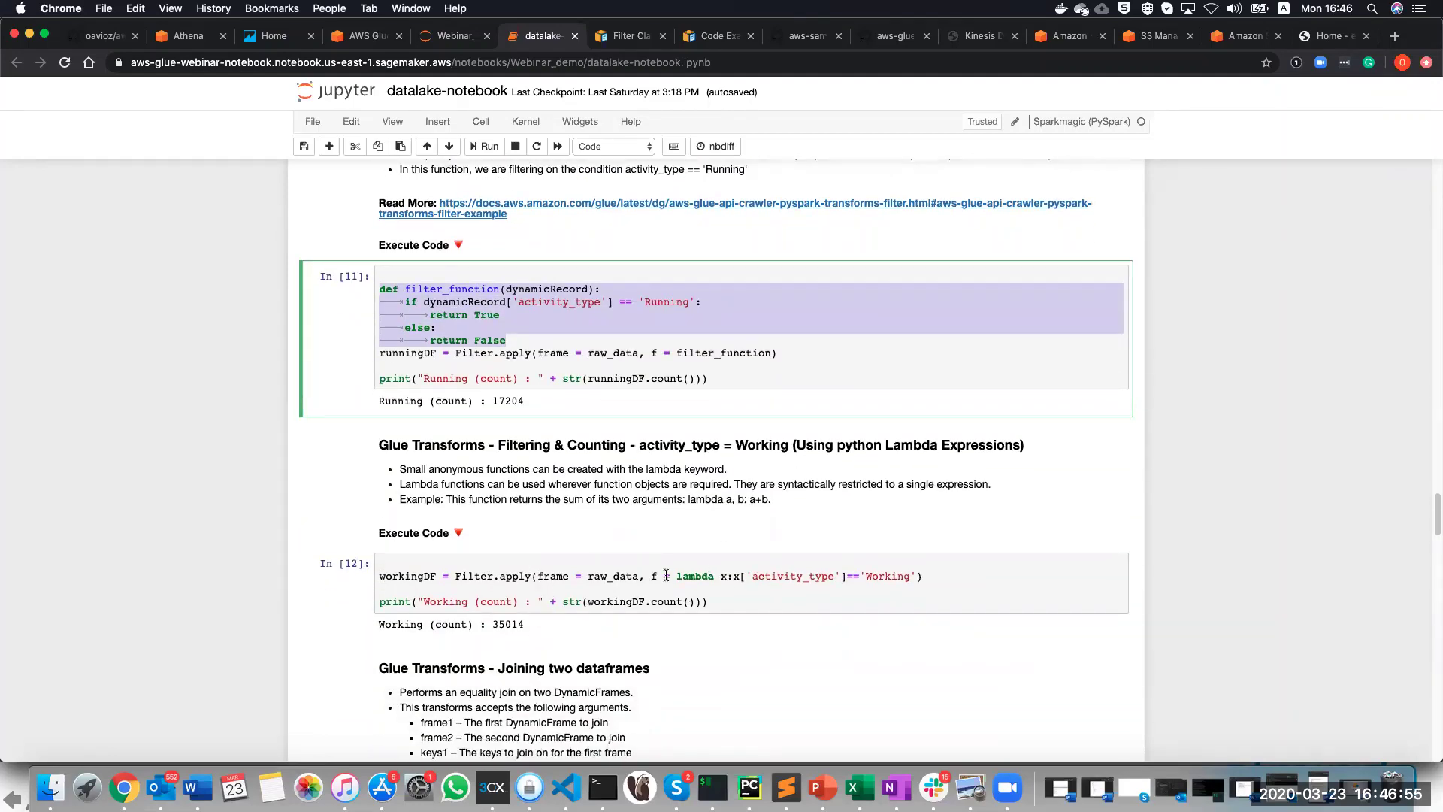
drag(652, 578, 916, 577)
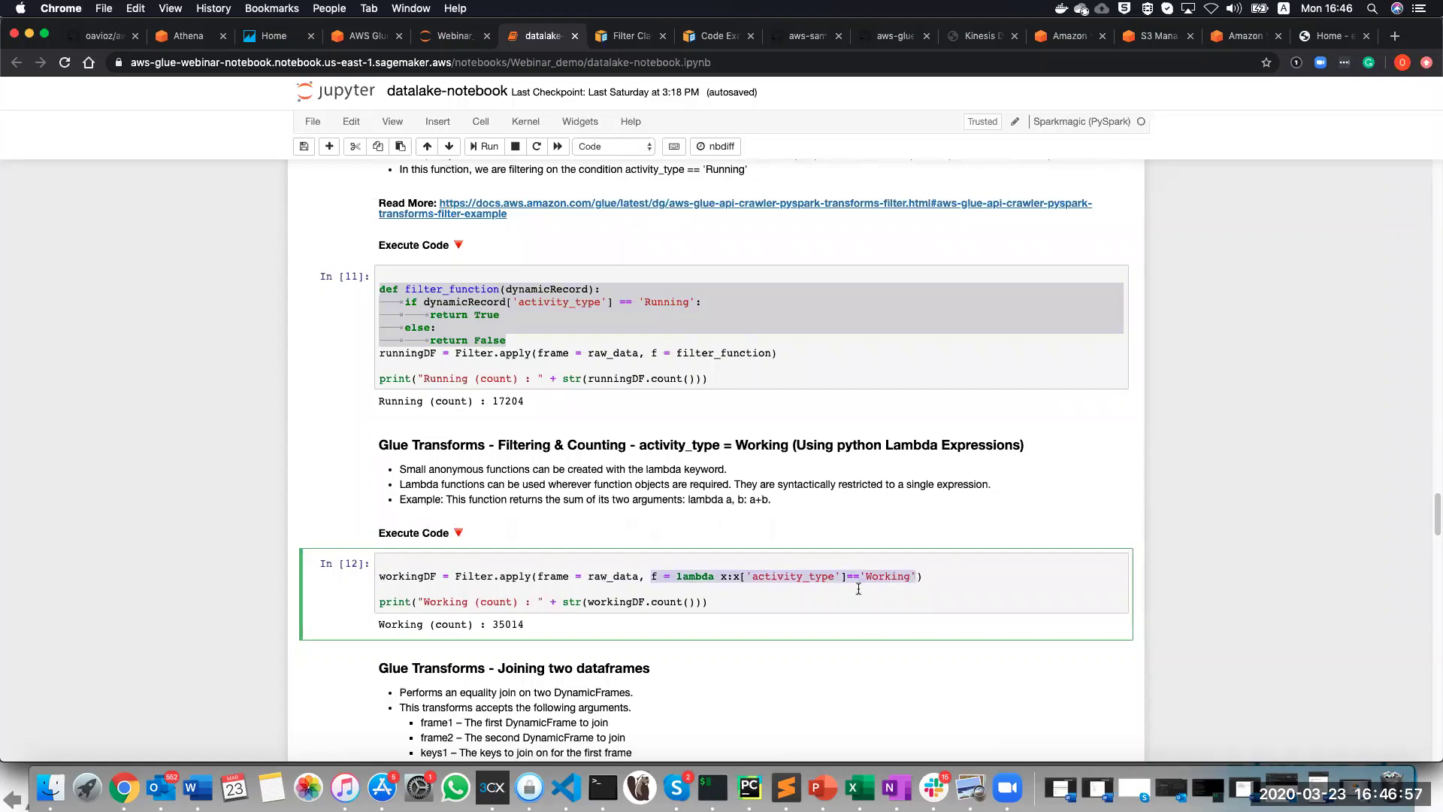
Examine the Glue Join transform that combines raw_data and reference_data on track_id into joined_data.
scroll(595, 645, down, 5)
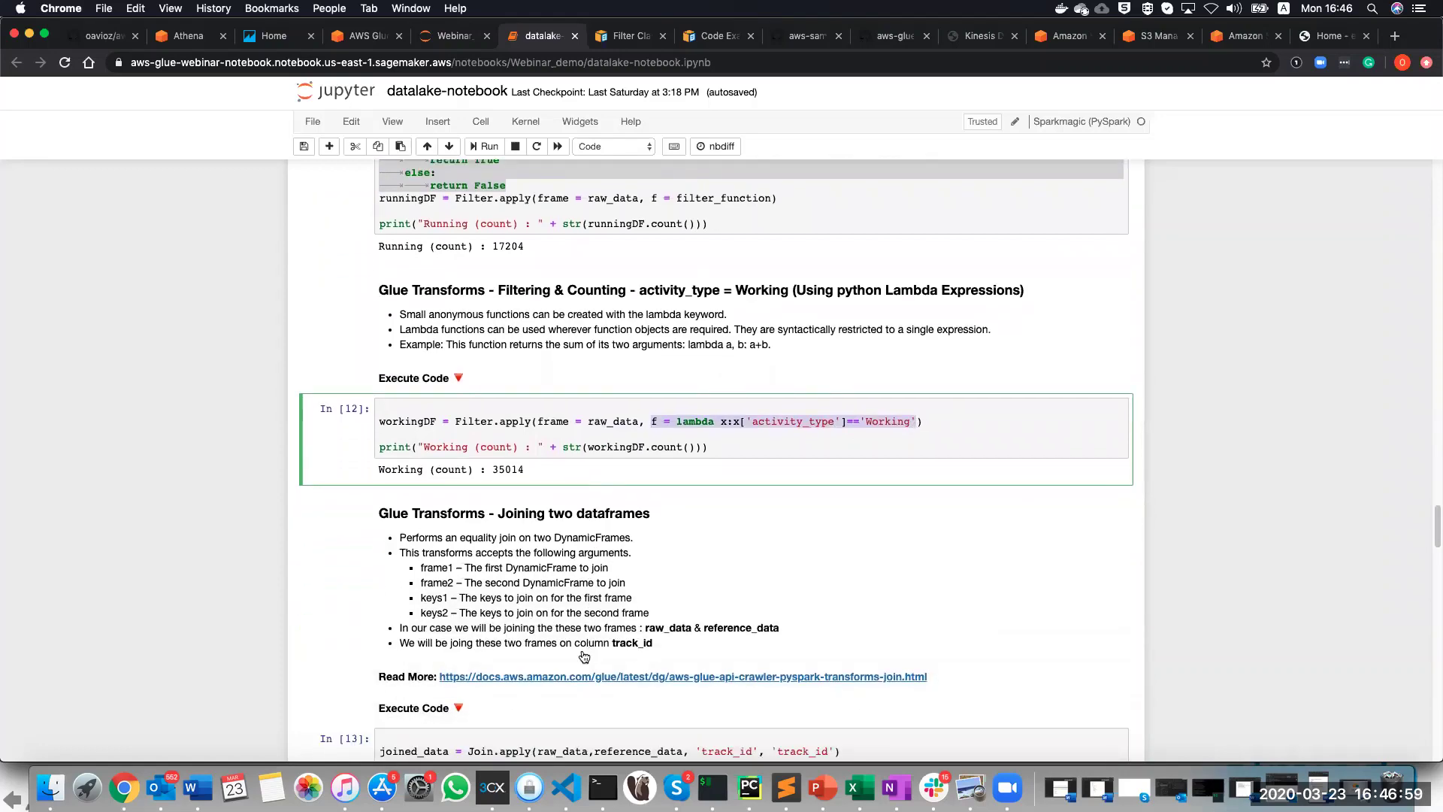
scroll(589, 651, down, 4)
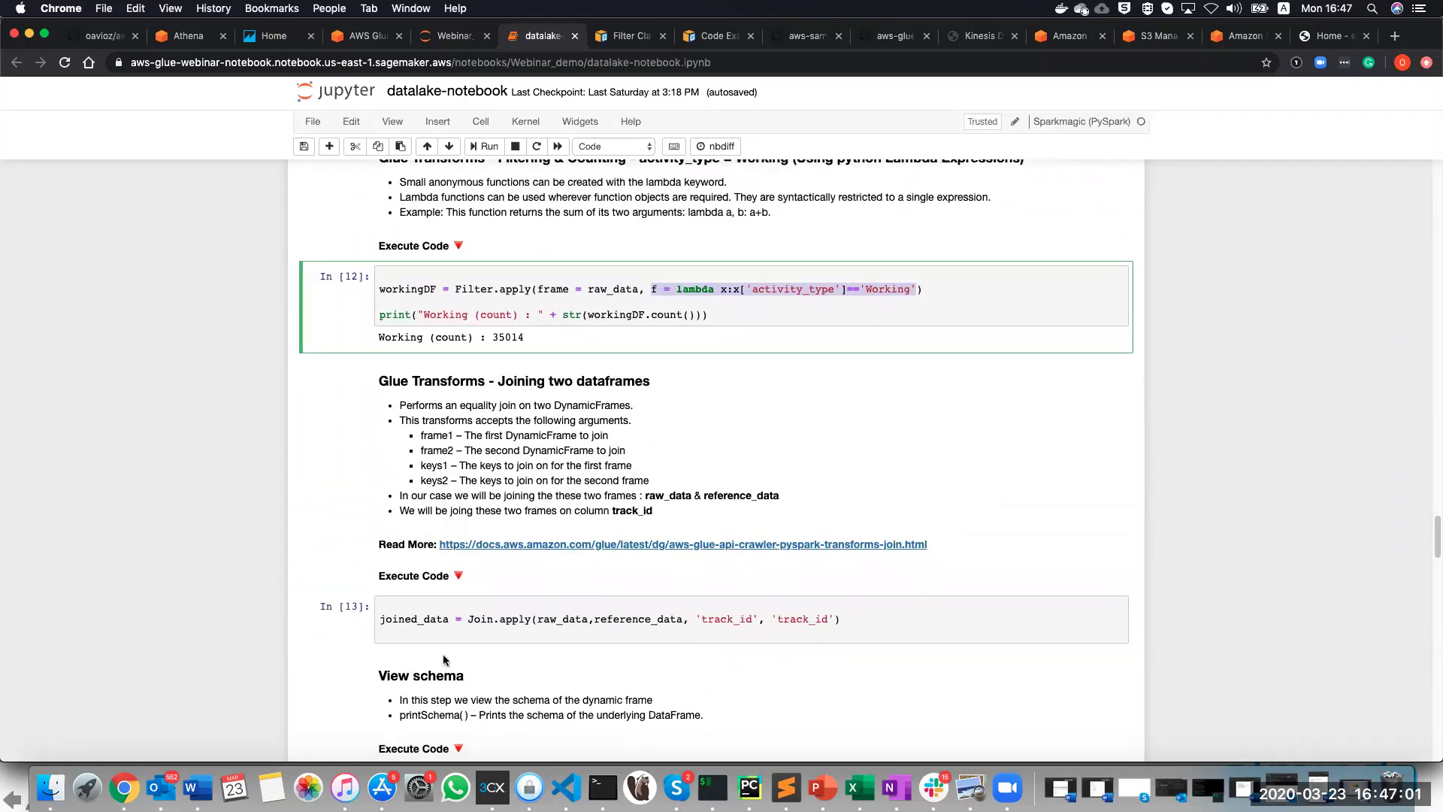
double_click(483, 621)
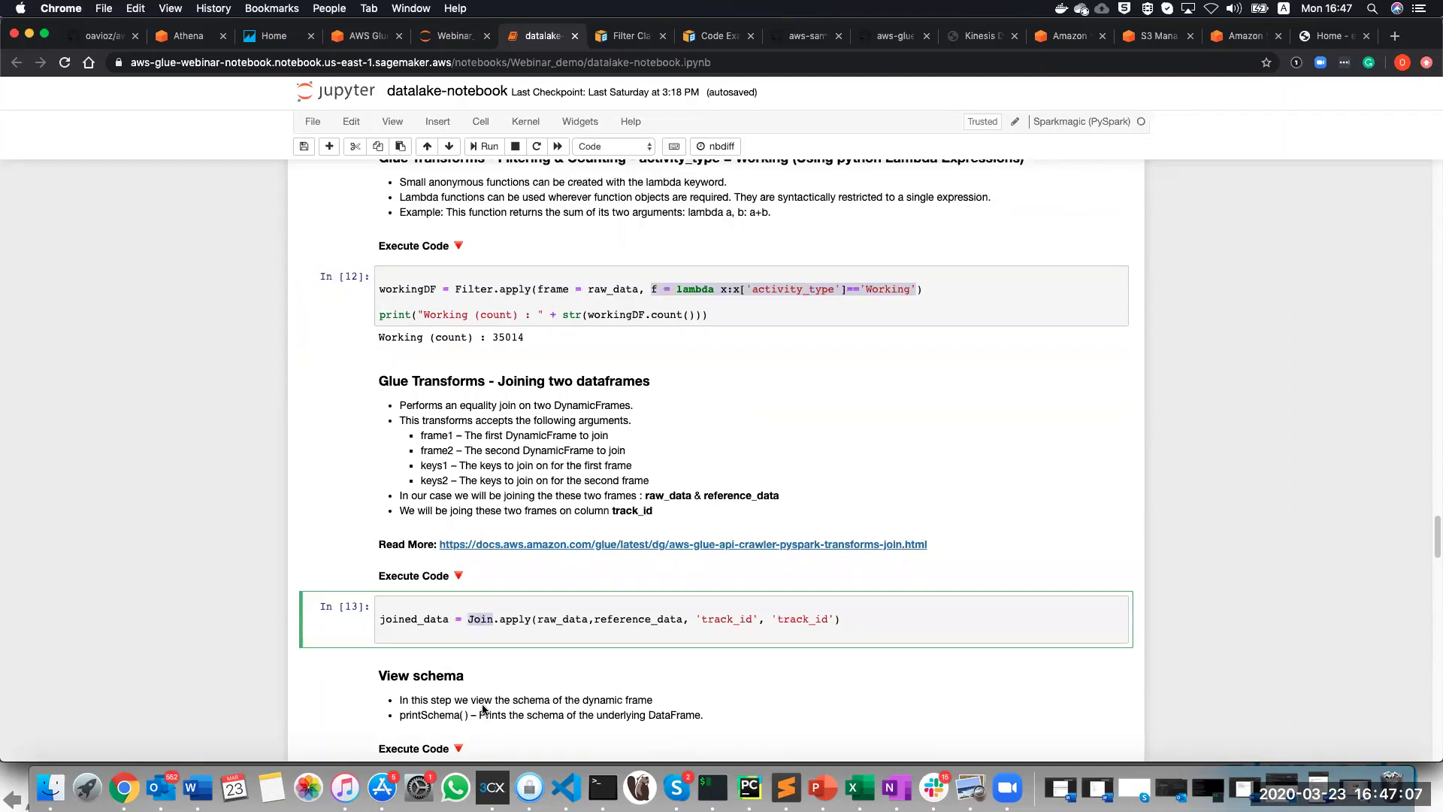
double_click(555, 619)
double_click(623, 618)
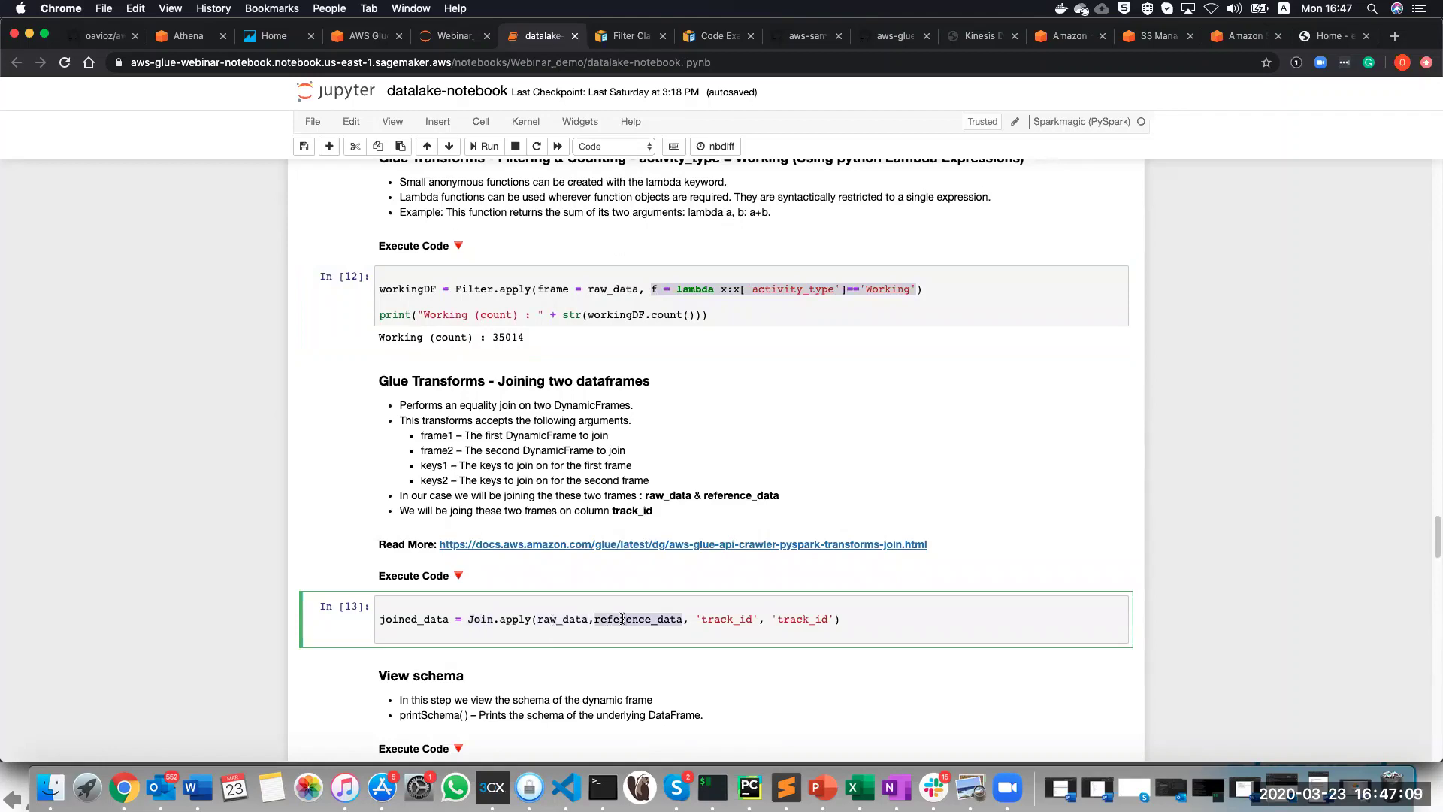
double_click(722, 618)
double_click(805, 617)
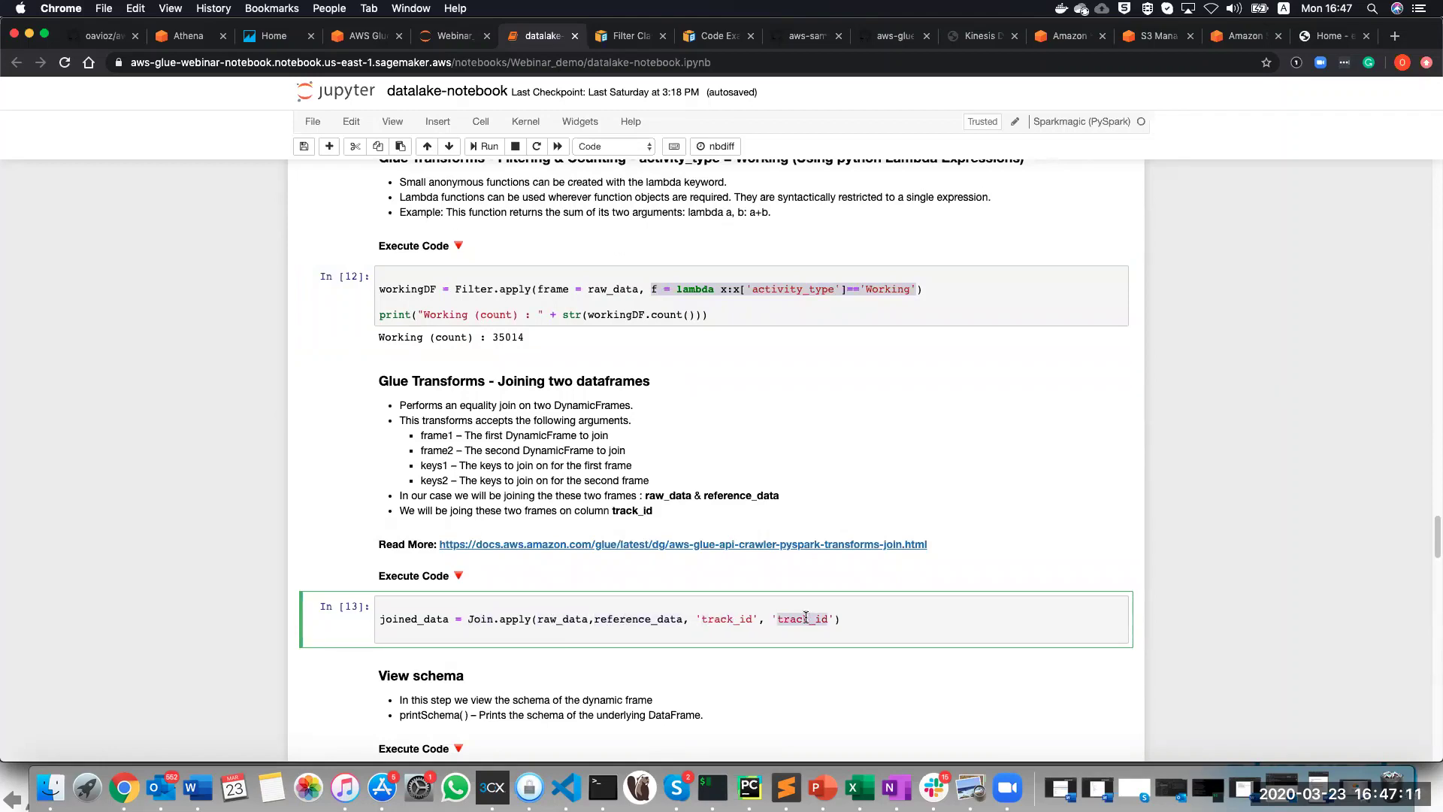
double_click(406, 621)
Review the joined_data schema and the DropFields transform that removes partition_0 through partition_3.
scroll(406, 618, down, 6)
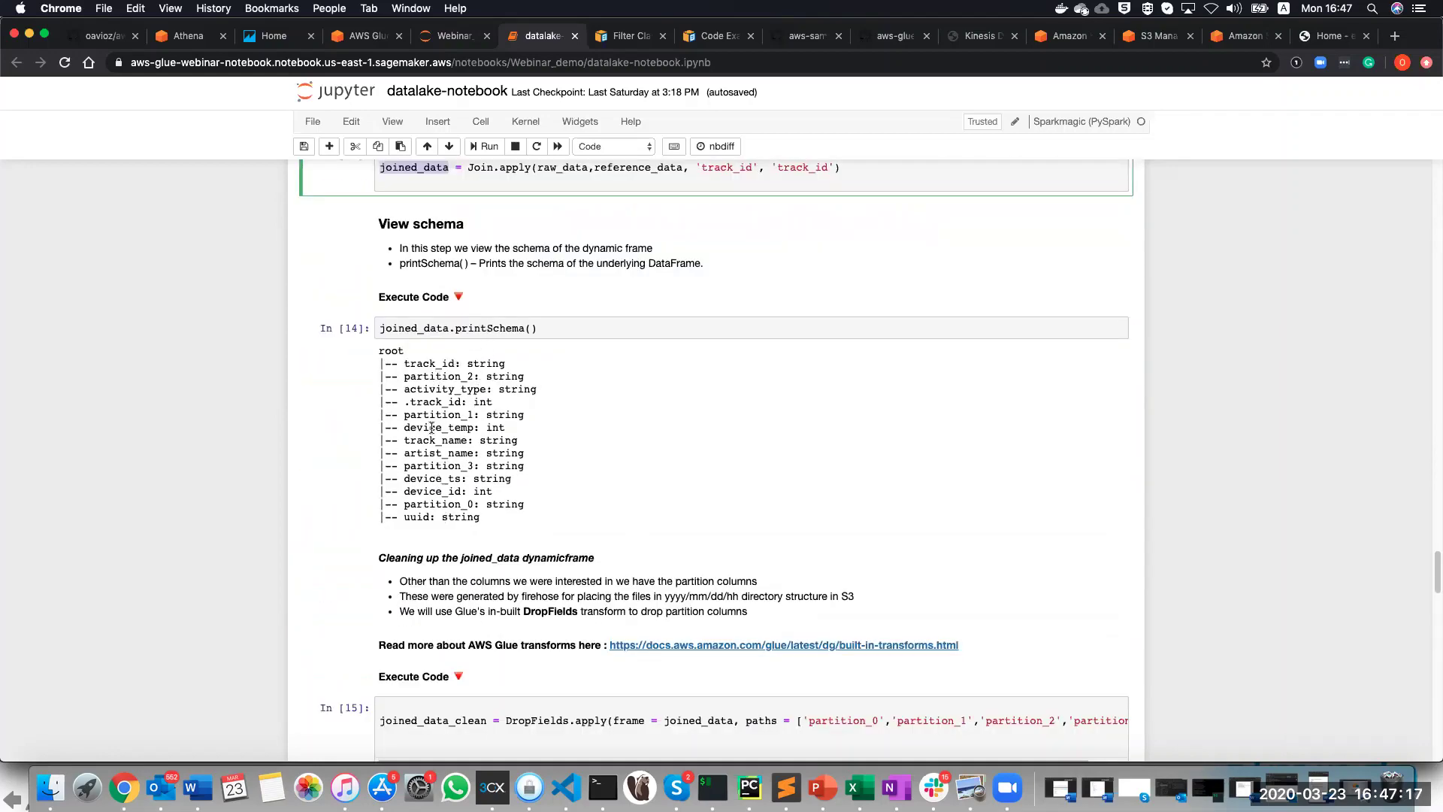
scroll(438, 604, down, 2)
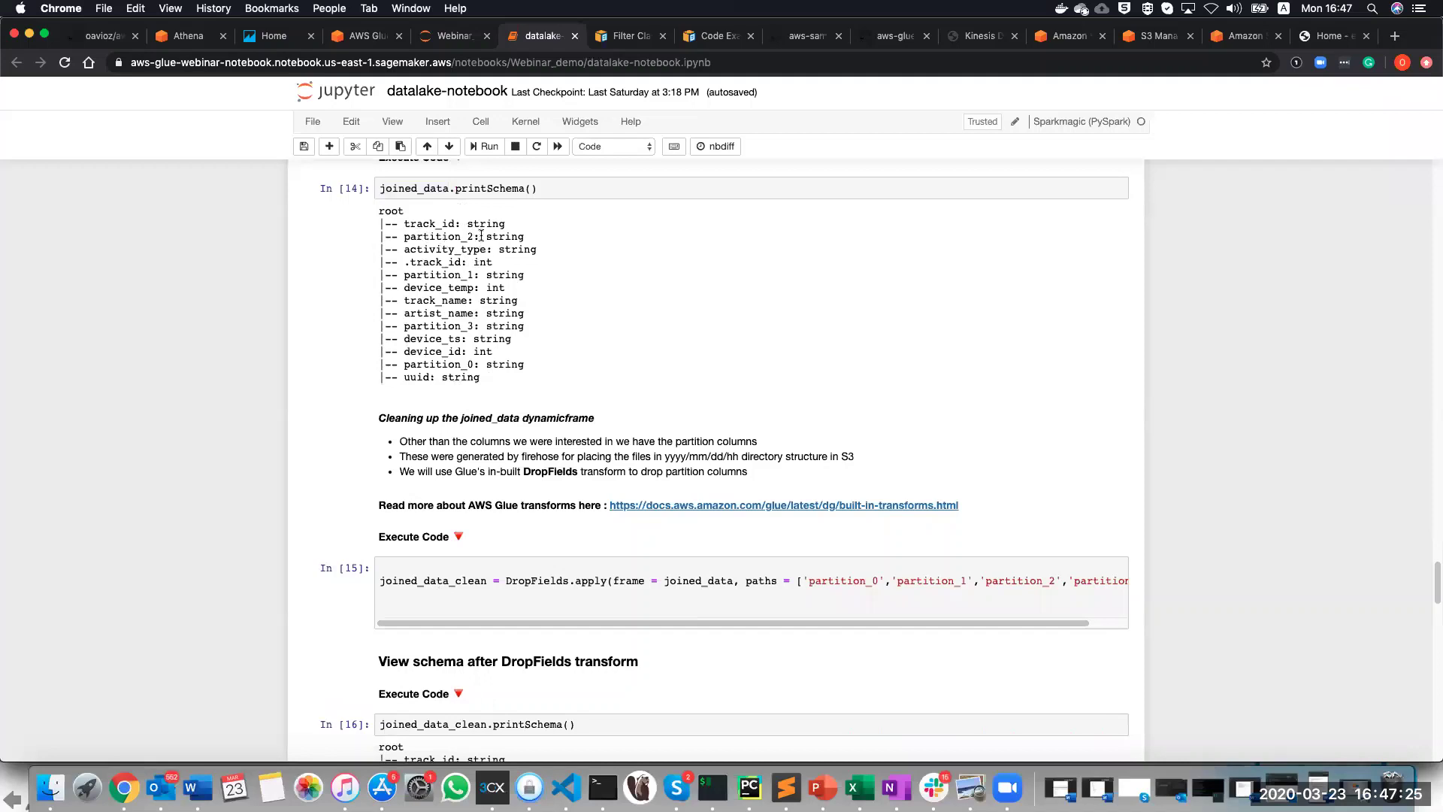
double_click(537, 581)
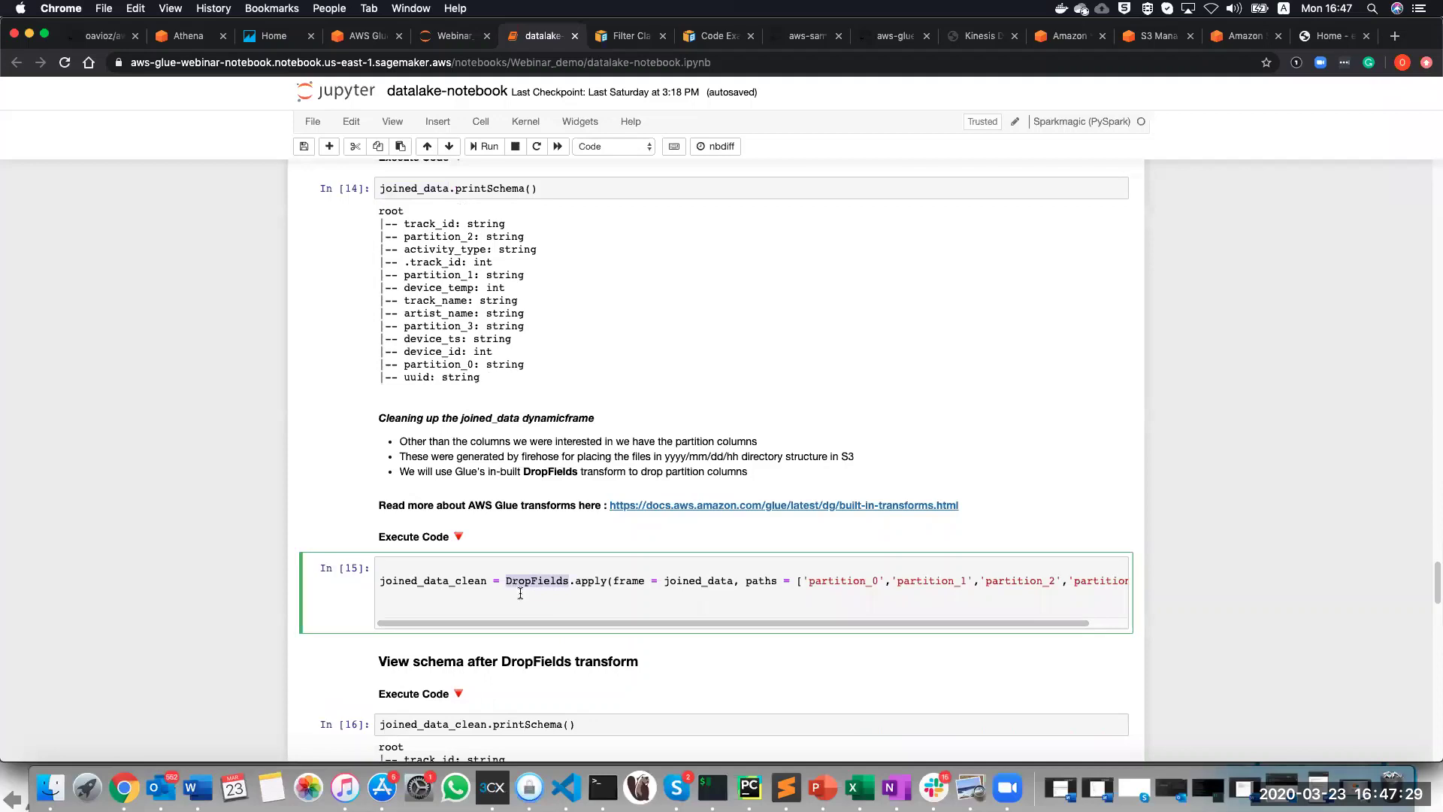
scroll(599, 621, right, 2)
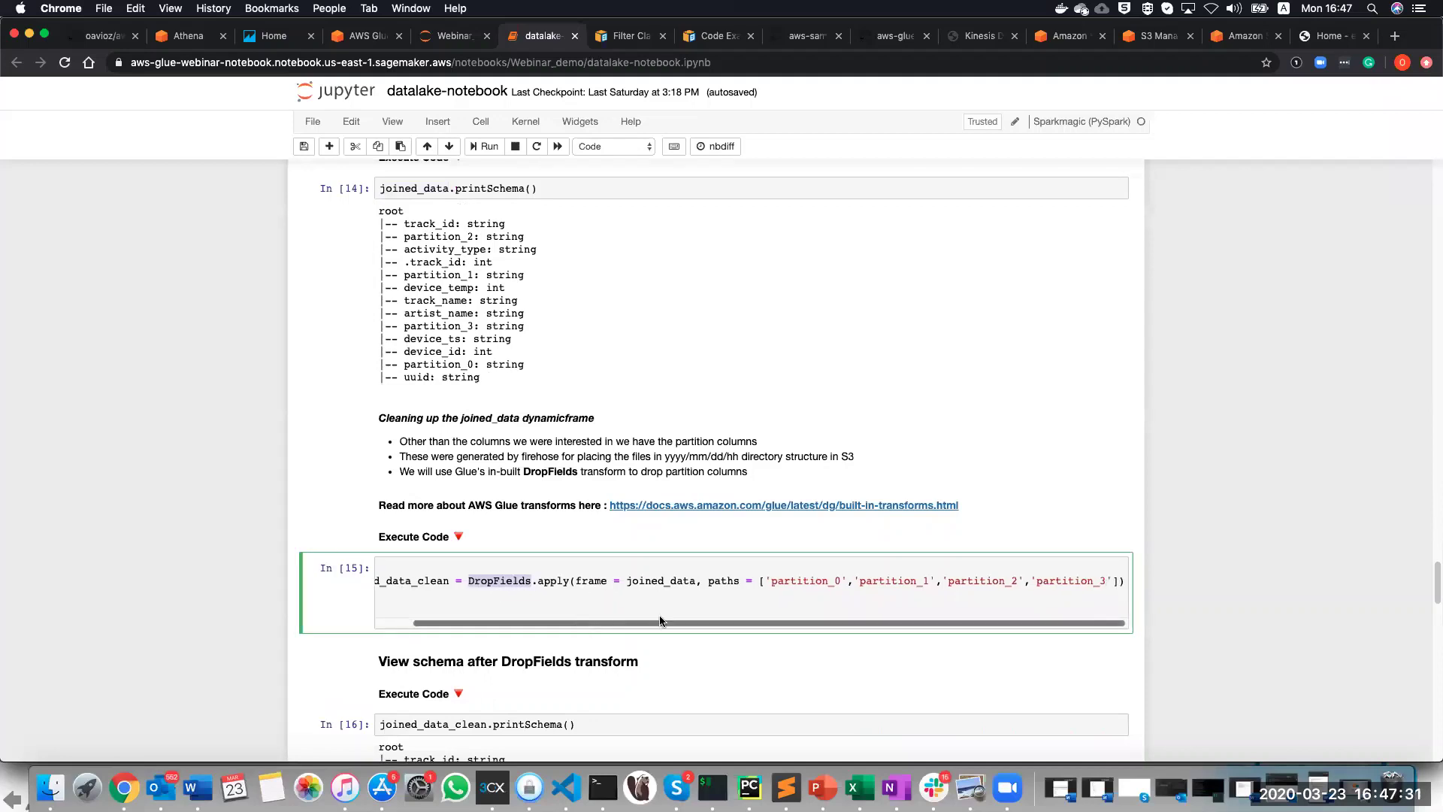
double_click(643, 581)
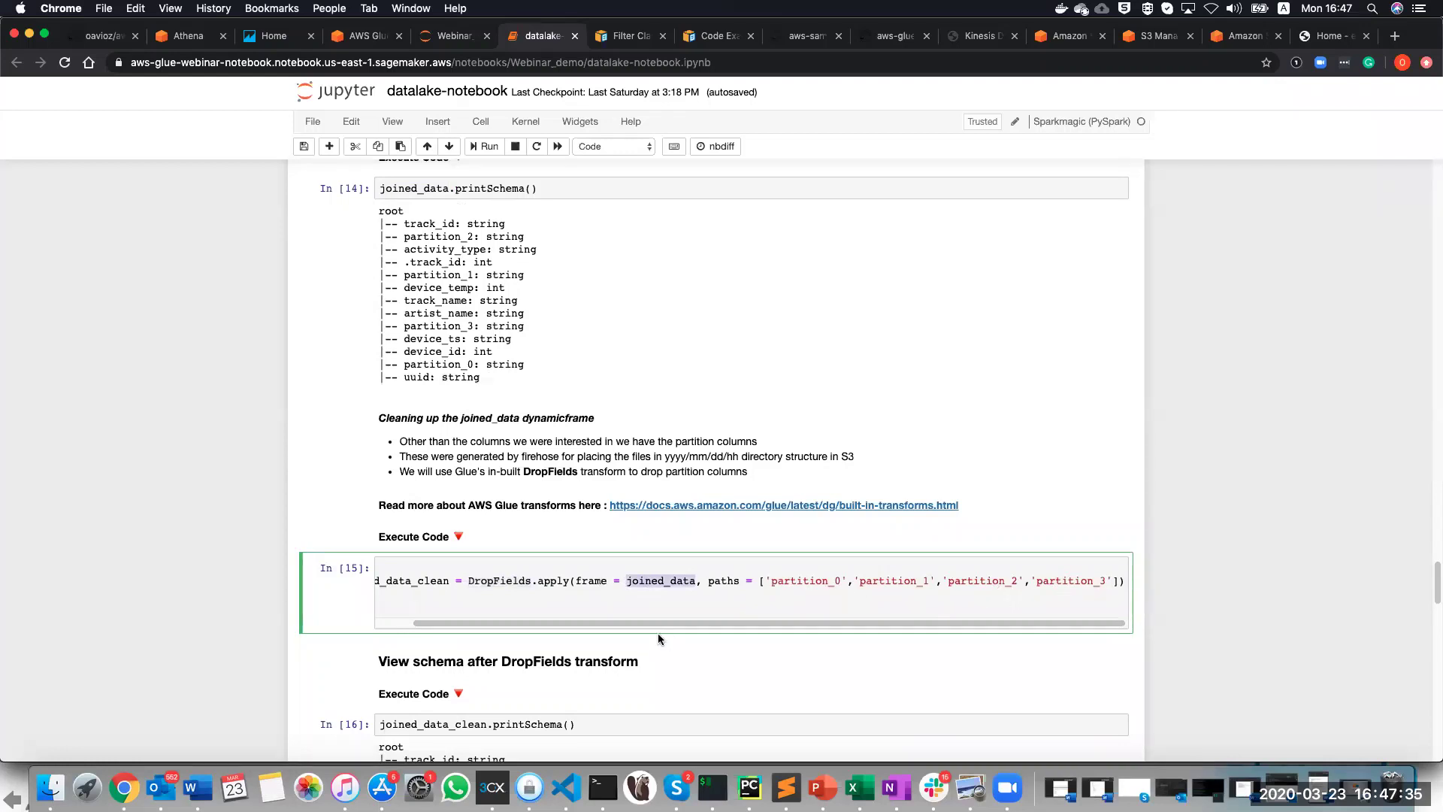
scroll(640, 624, left, 2)
Review the joined_data_clean schema after the DropFields transform and its five-row sample data cell.
scroll(543, 619, down, 5)
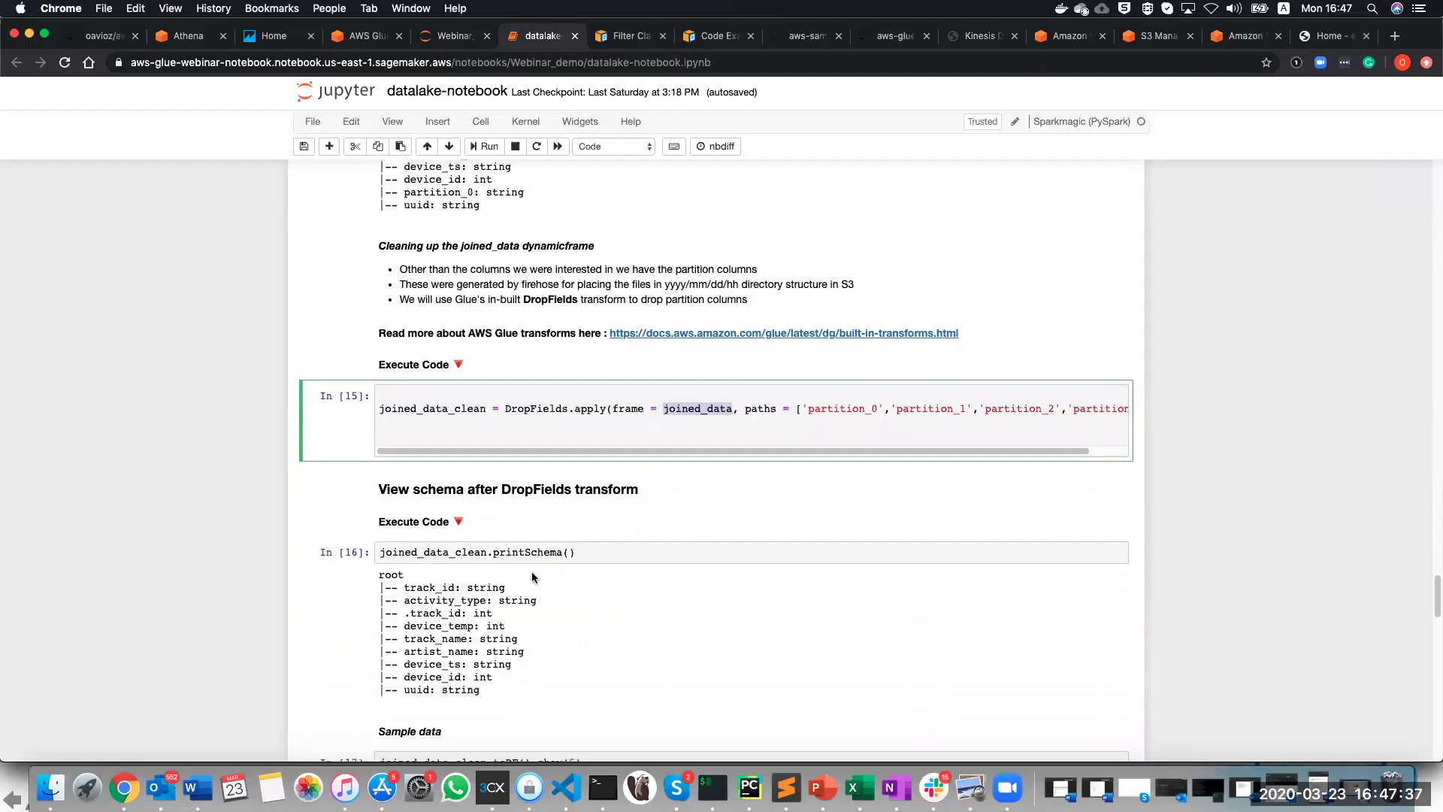
scroll(519, 547, down, 3)
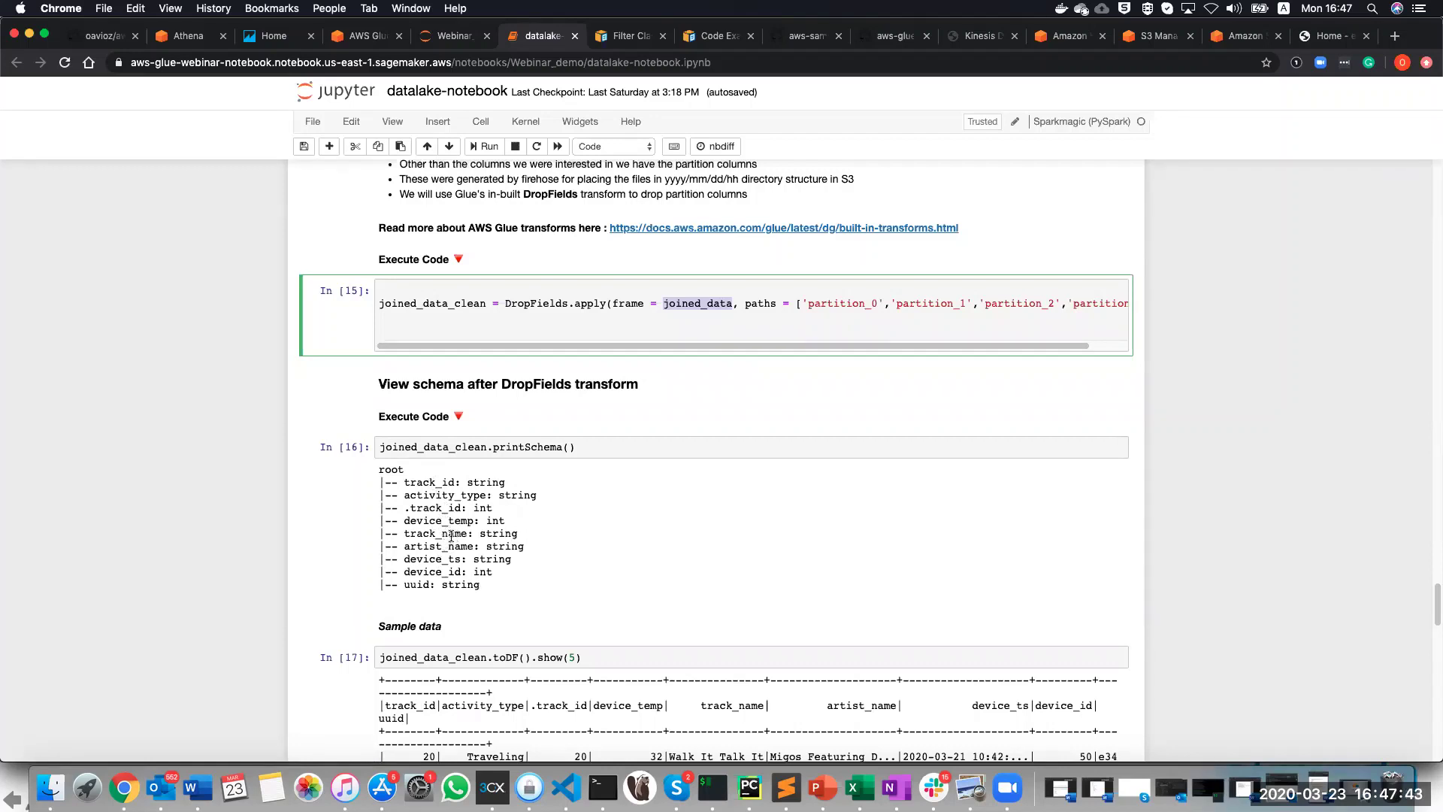
scroll(420, 597, down, 5)
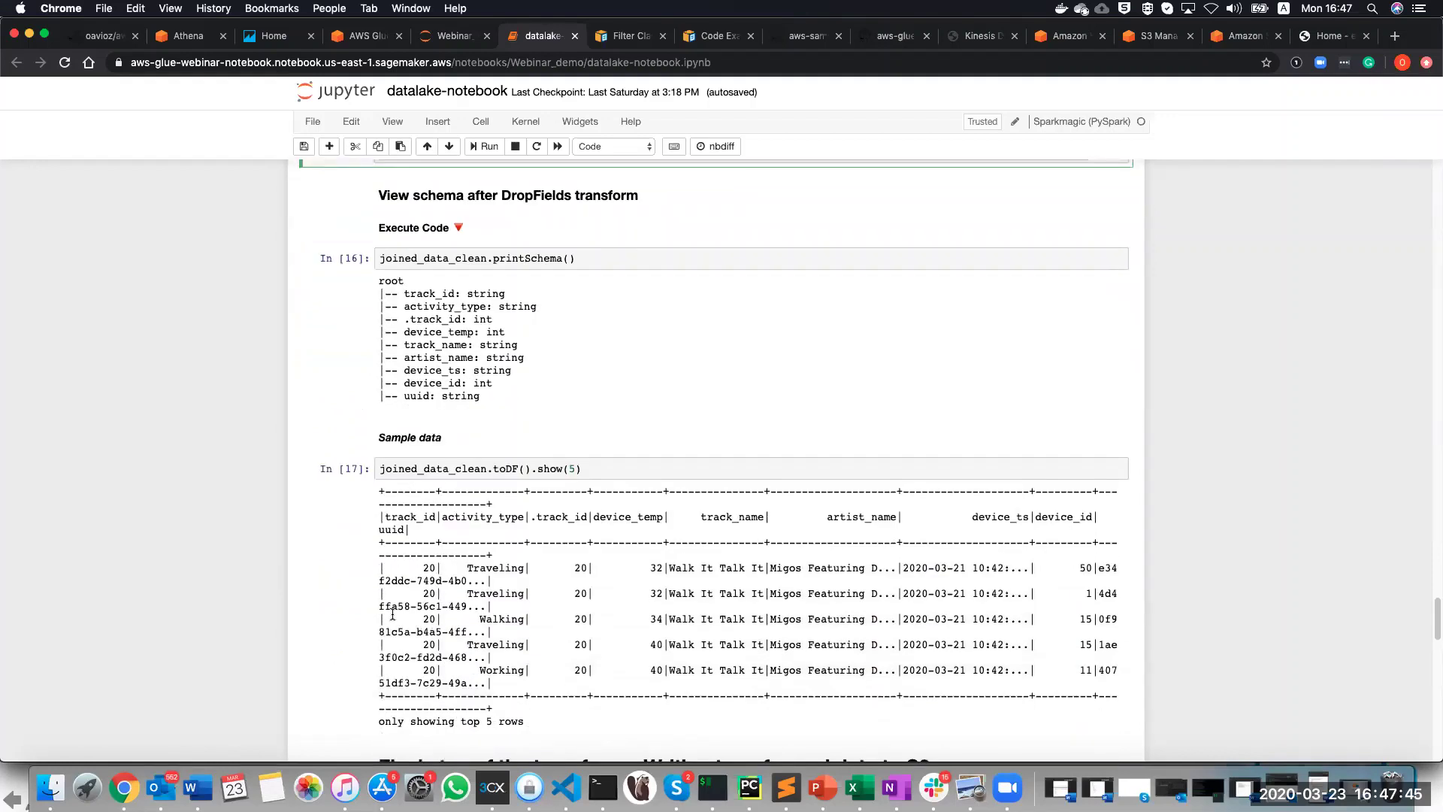
scroll(397, 606, down, 1)
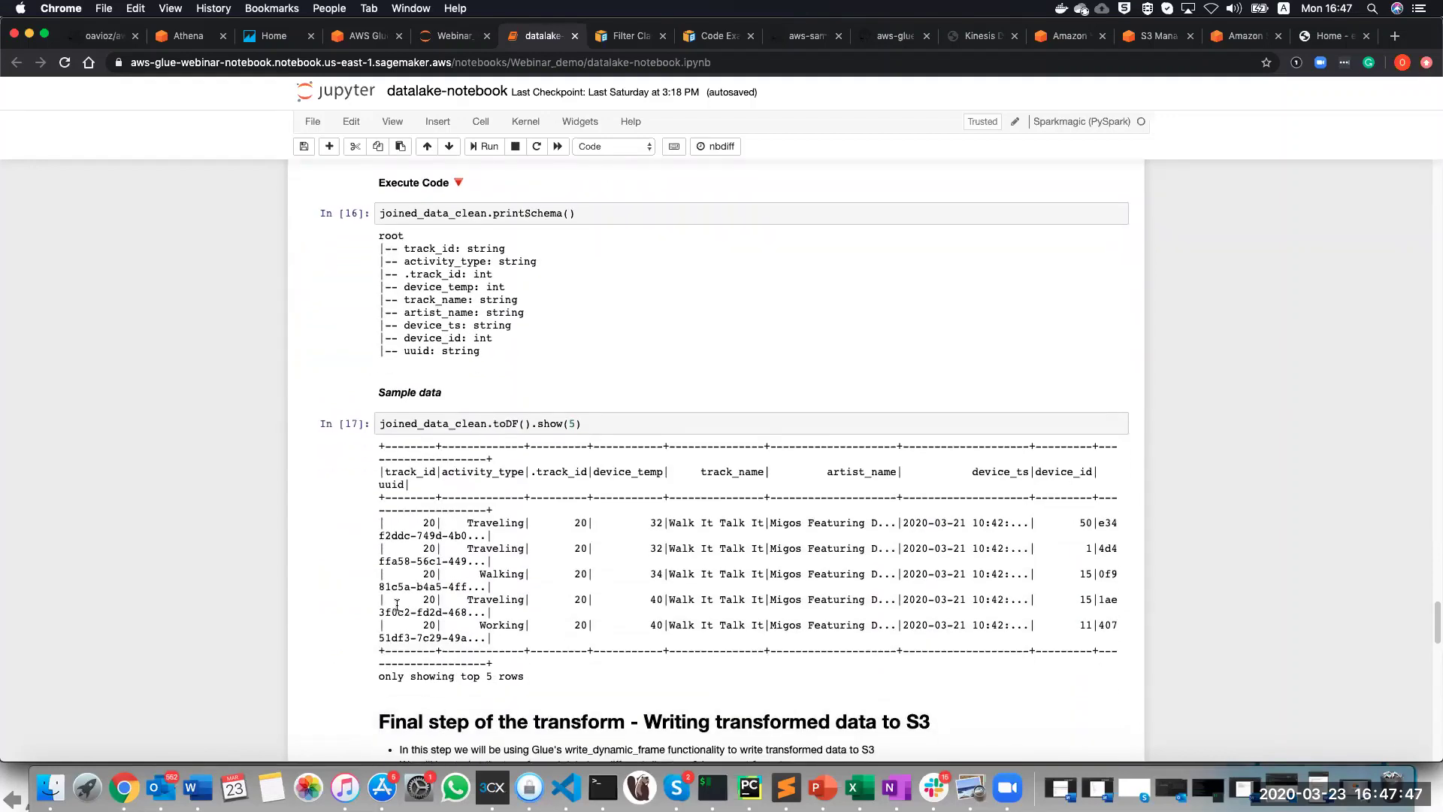
double_click(460, 426)
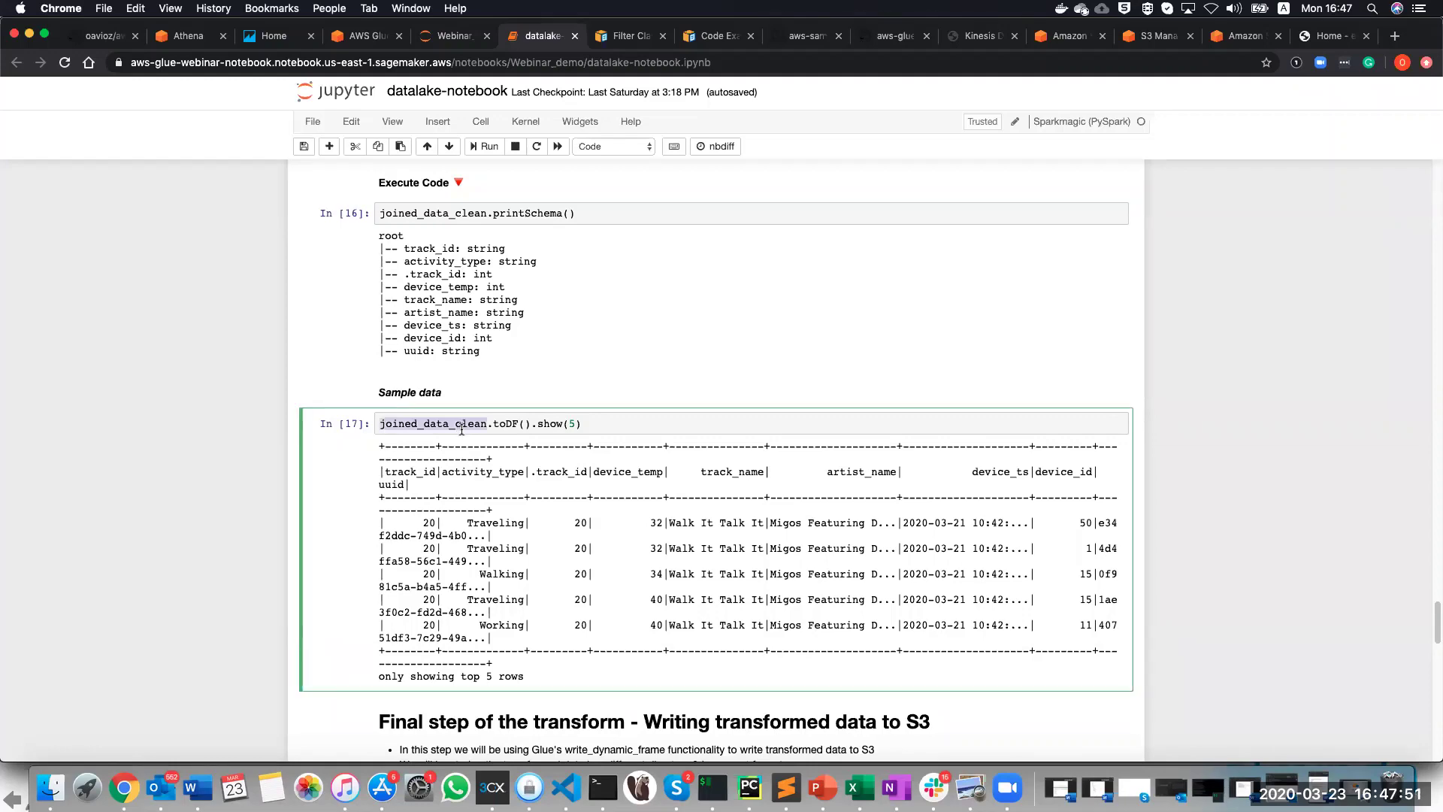
Examine the final transform cell that writes joined_data_clean to S3 in parquet format using write_dynamic_frame.from_options.
scroll(514, 579, down, 5)
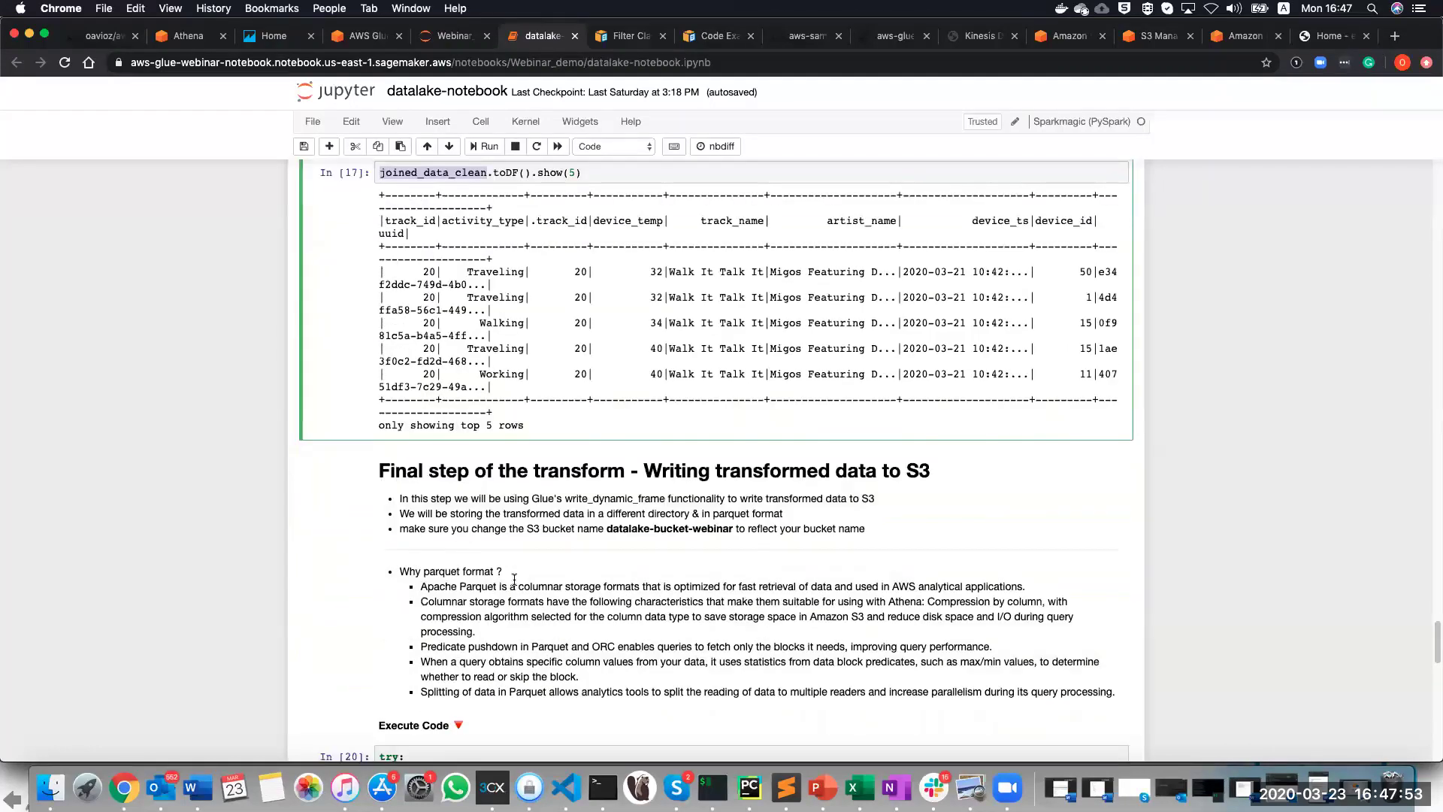
scroll(514, 579, down, 2)
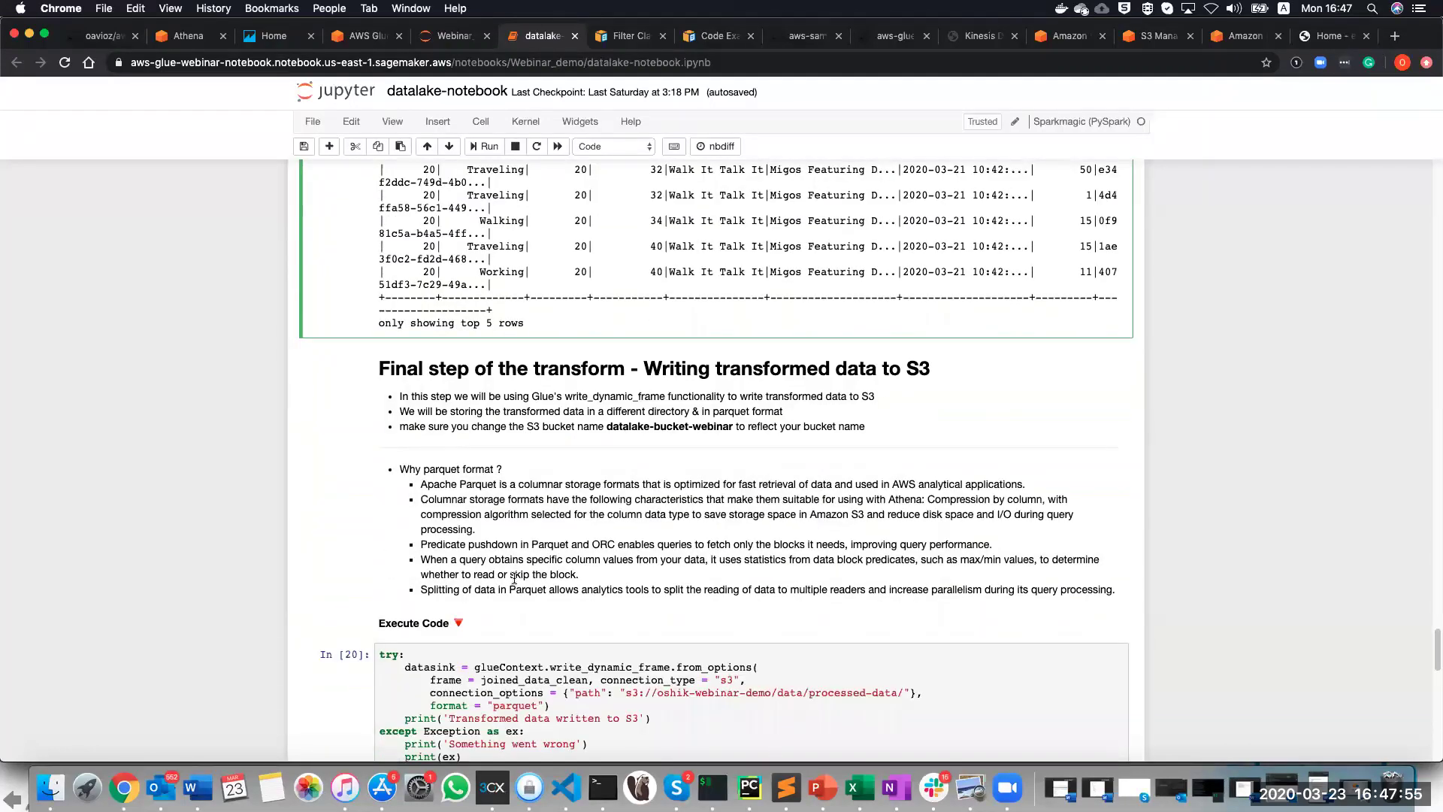
scroll(514, 578, down, 3)
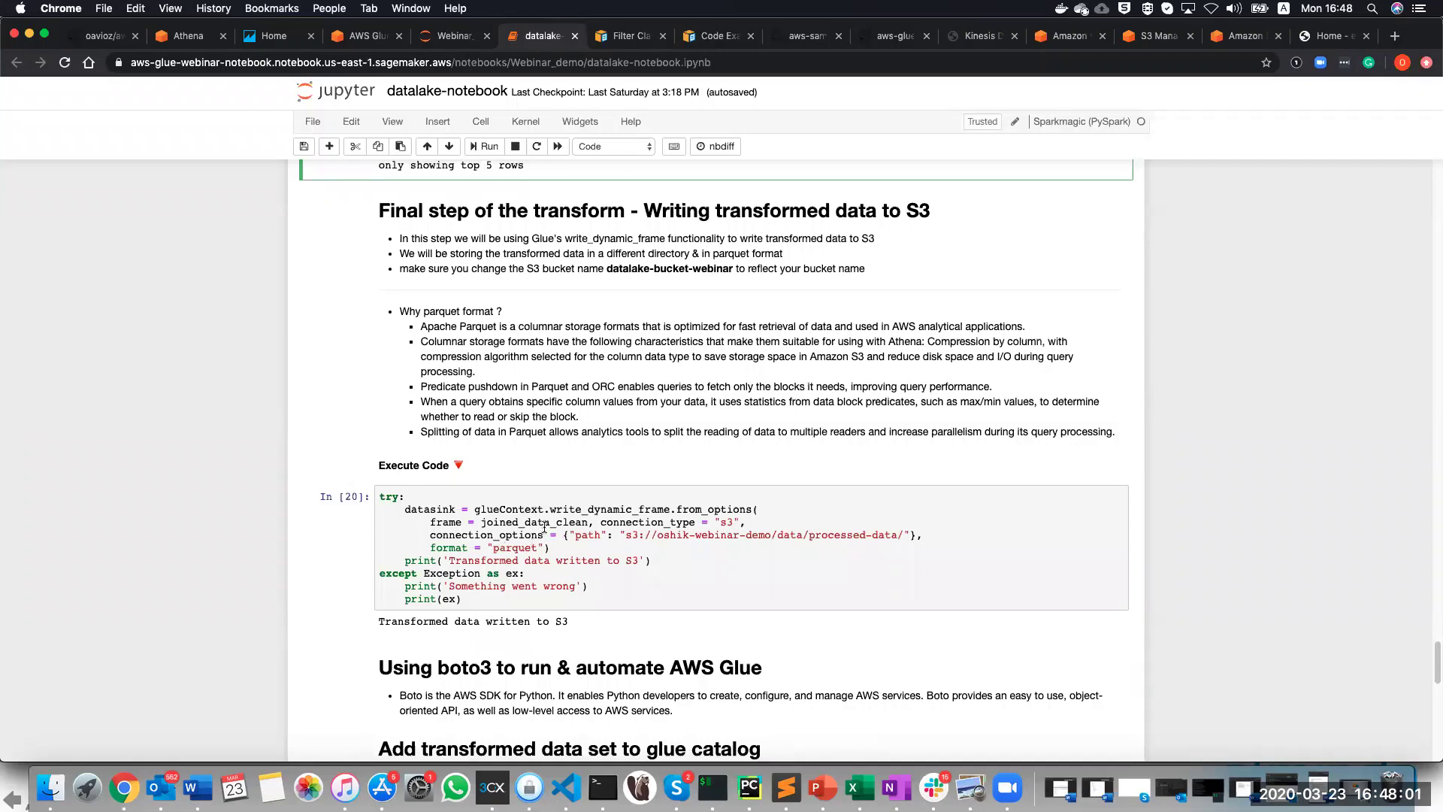
double_click(694, 508)
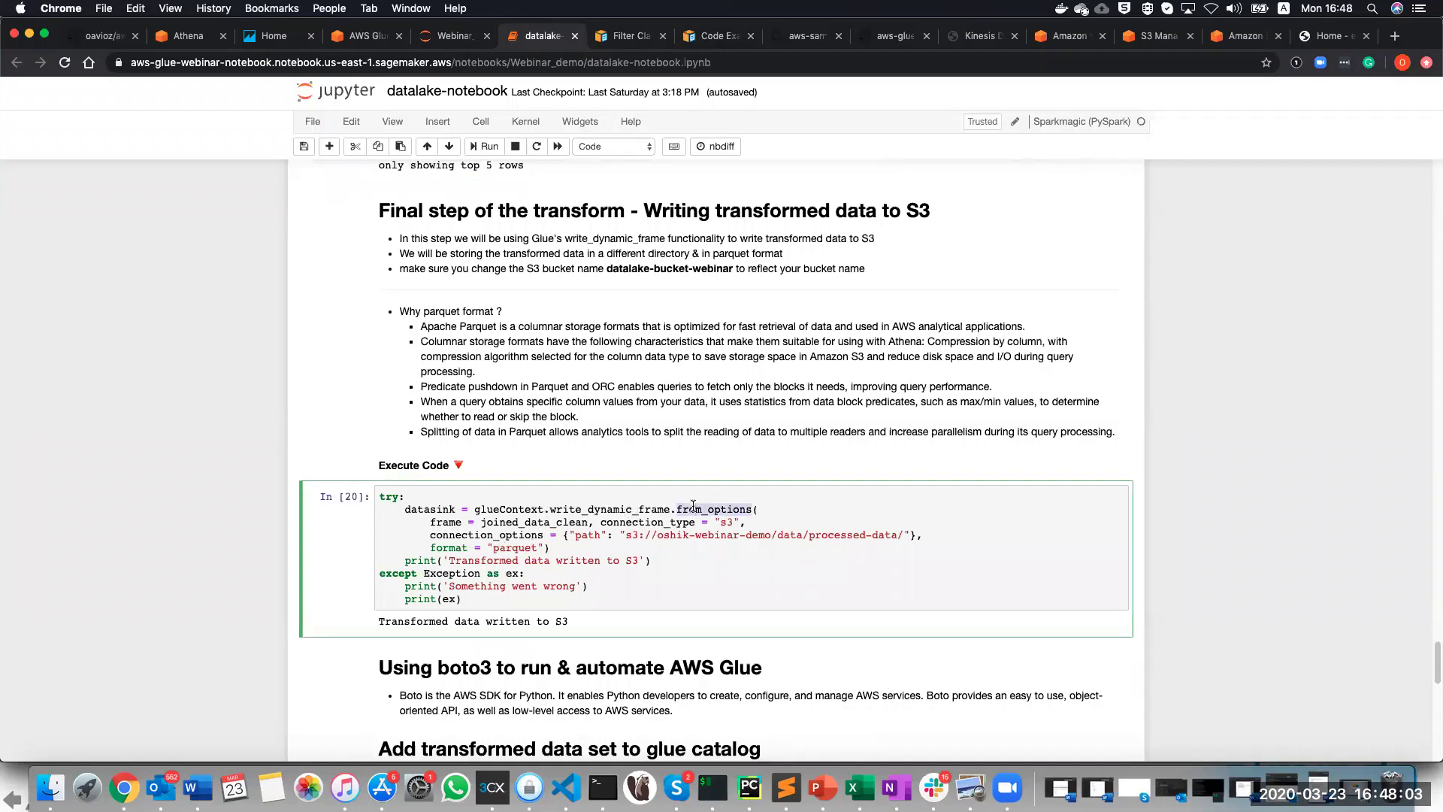
double_click(573, 510)
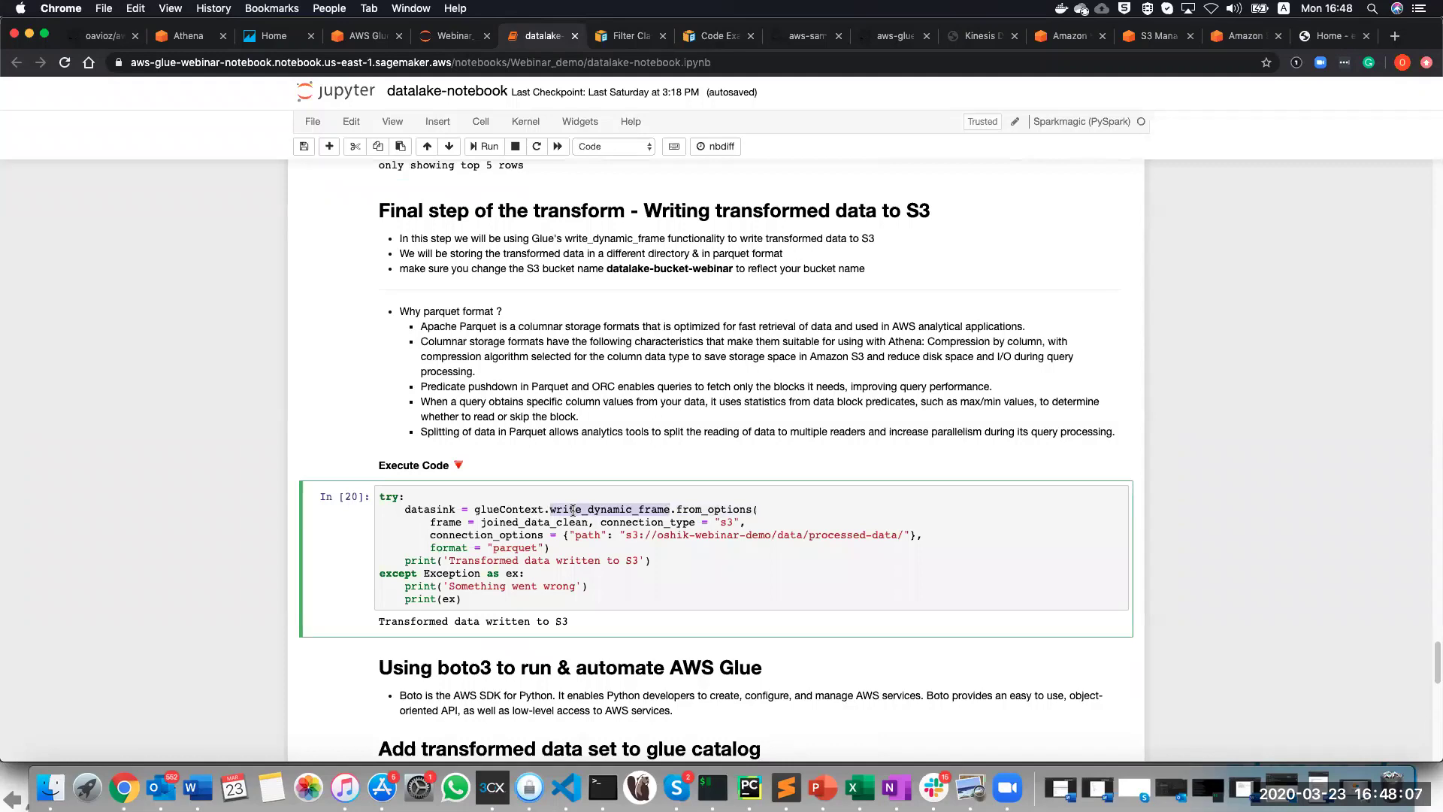
double_click(521, 522)
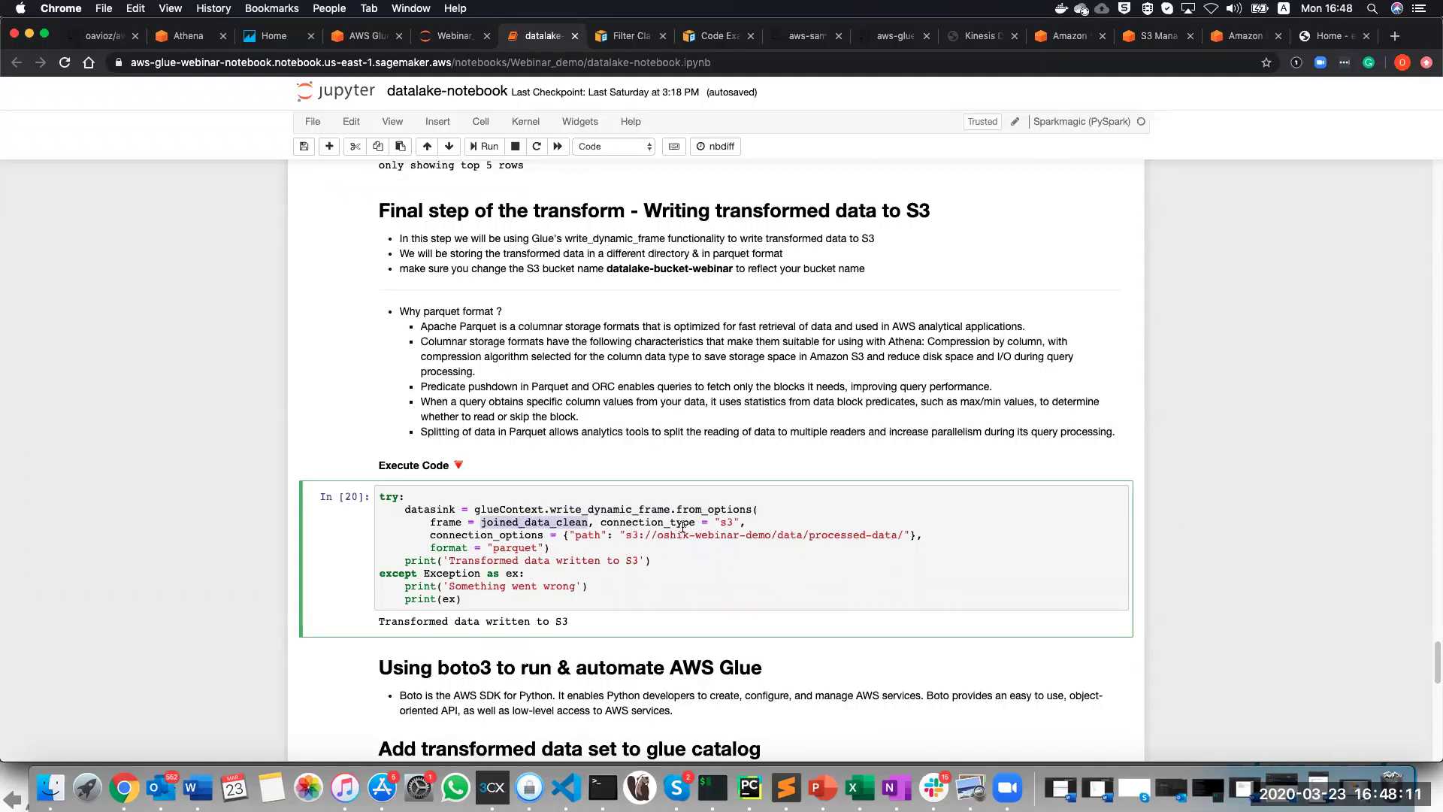
click(729, 520)
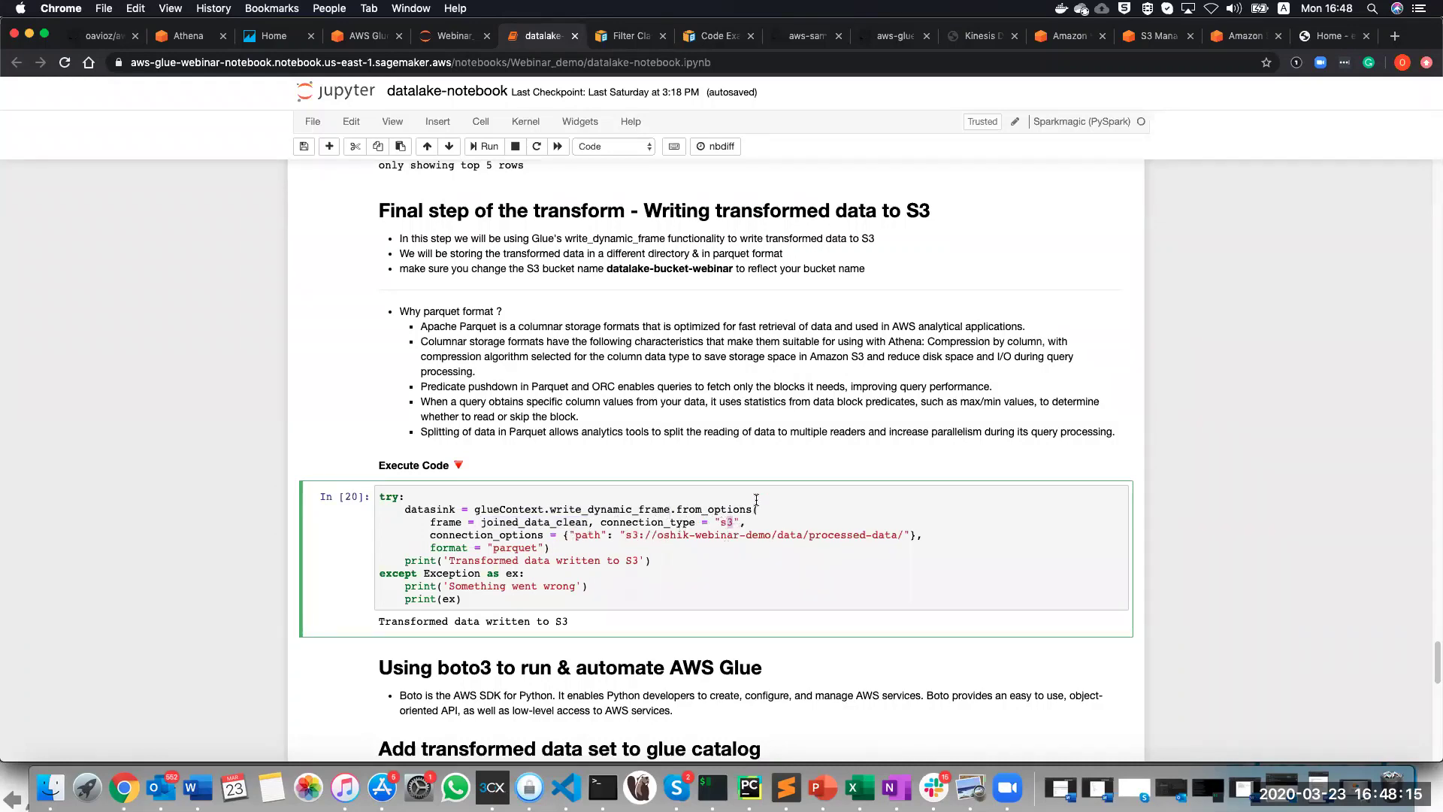
double_click(726, 510)
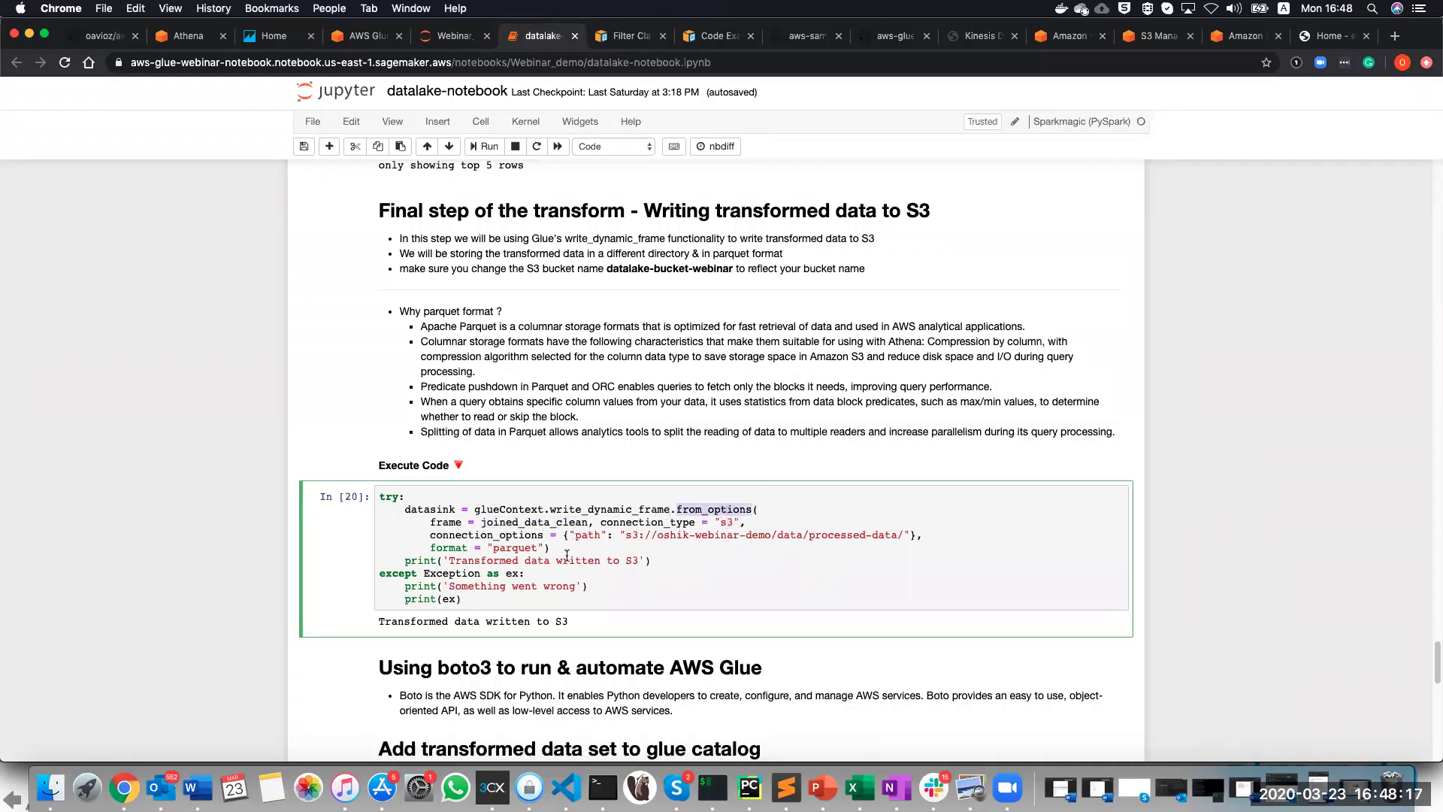
double_click(519, 548)
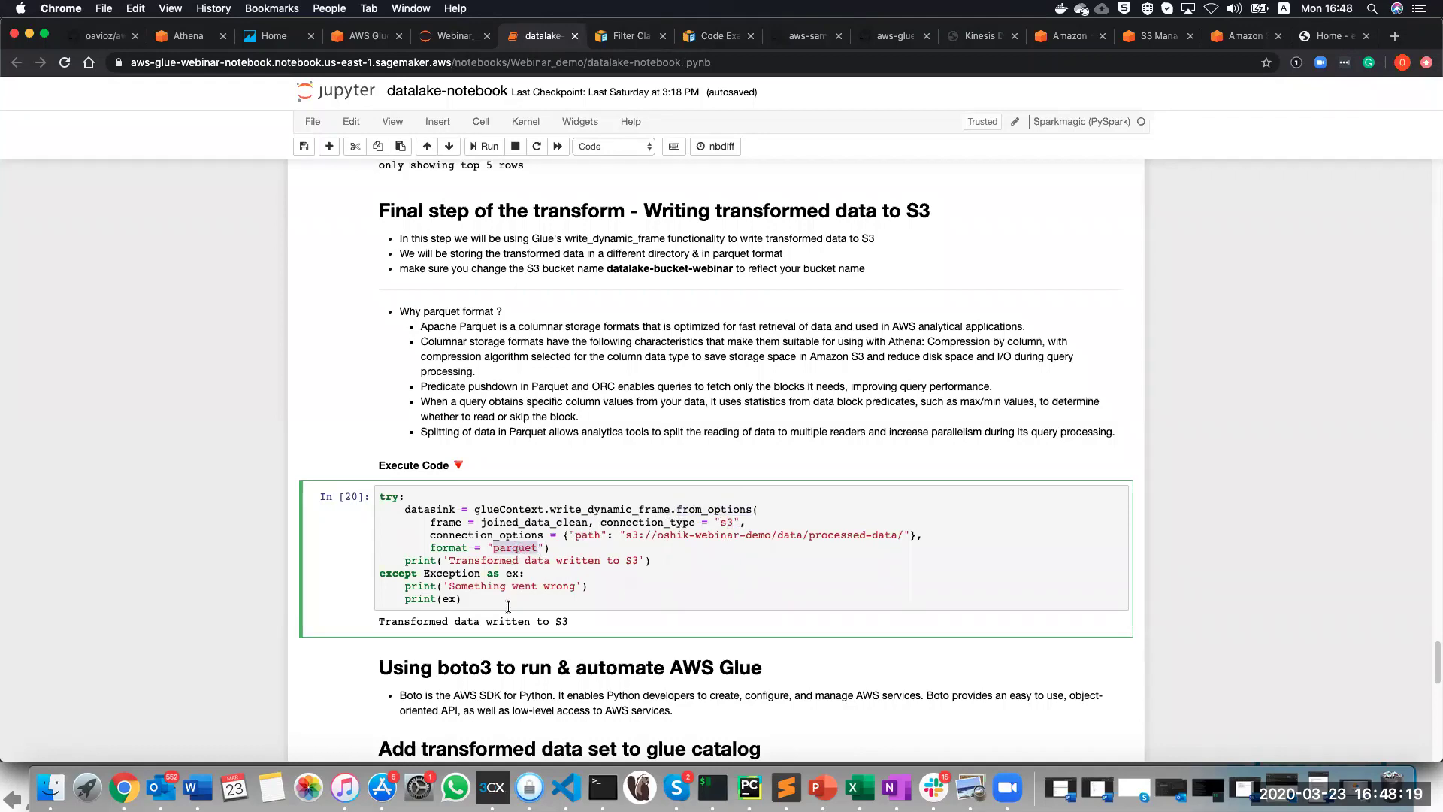
scroll(511, 607, down, 1)
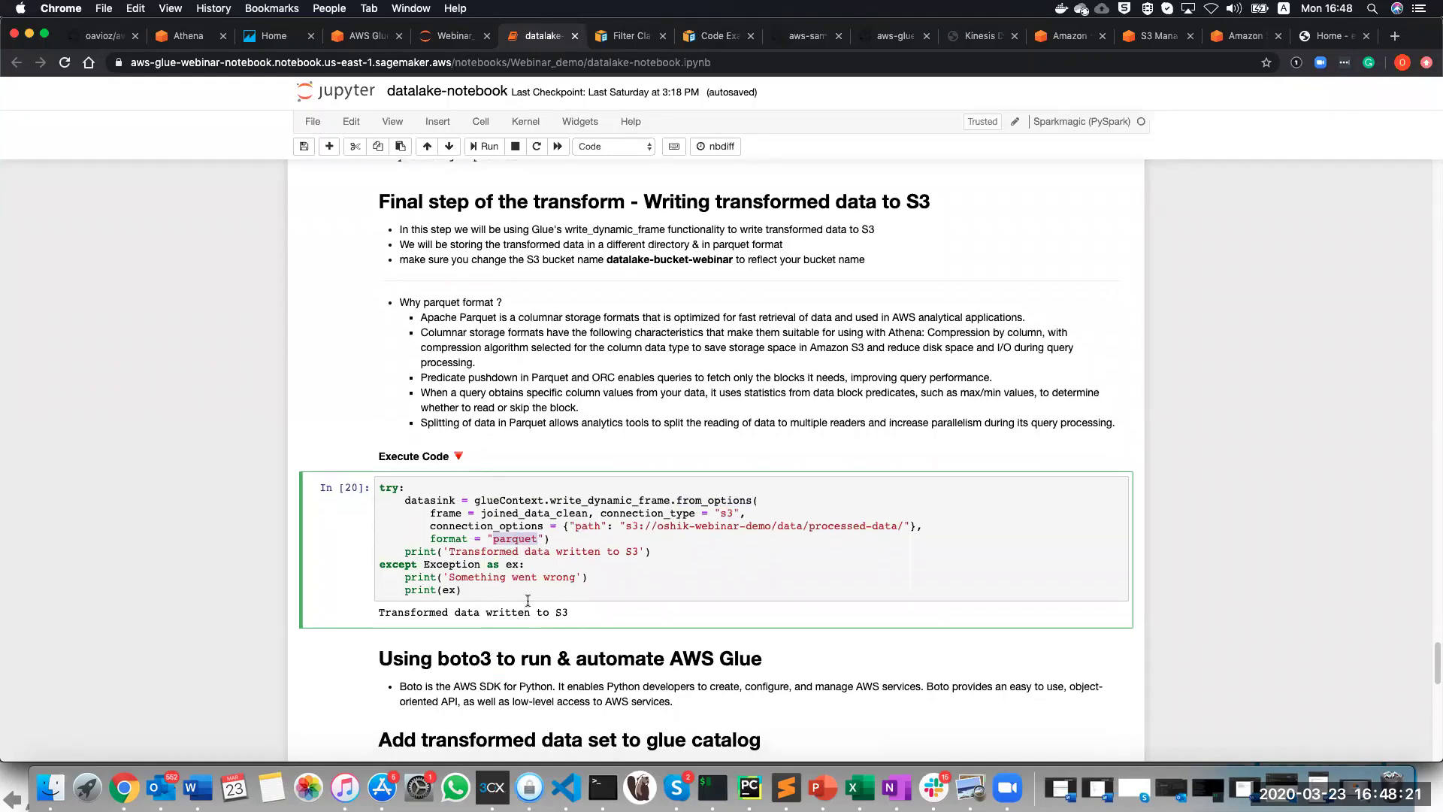
scroll(523, 607, down, 3)
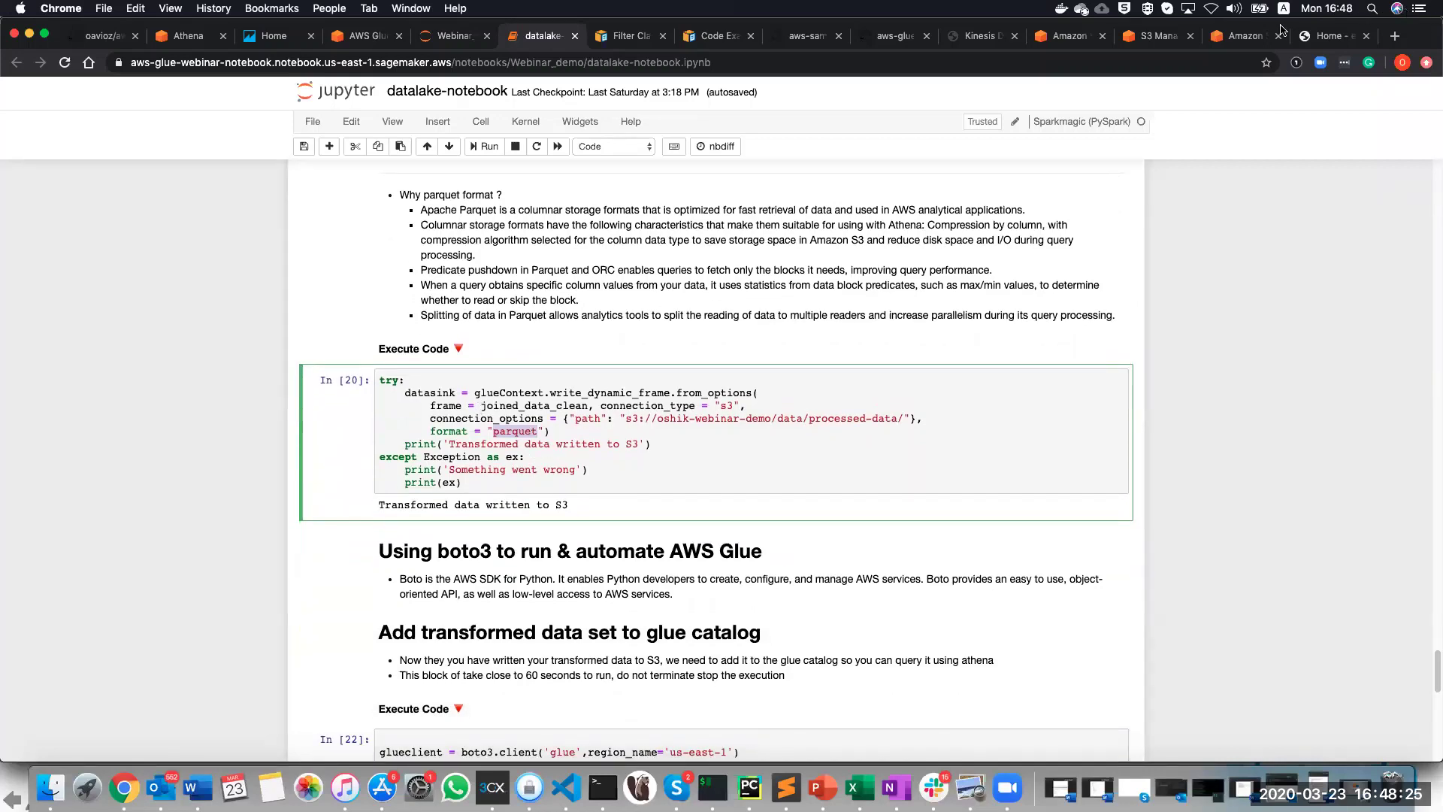
In the S3 console, open the demo bucket's data/processed-data folder and look through its parquet files.
click(1154, 36)
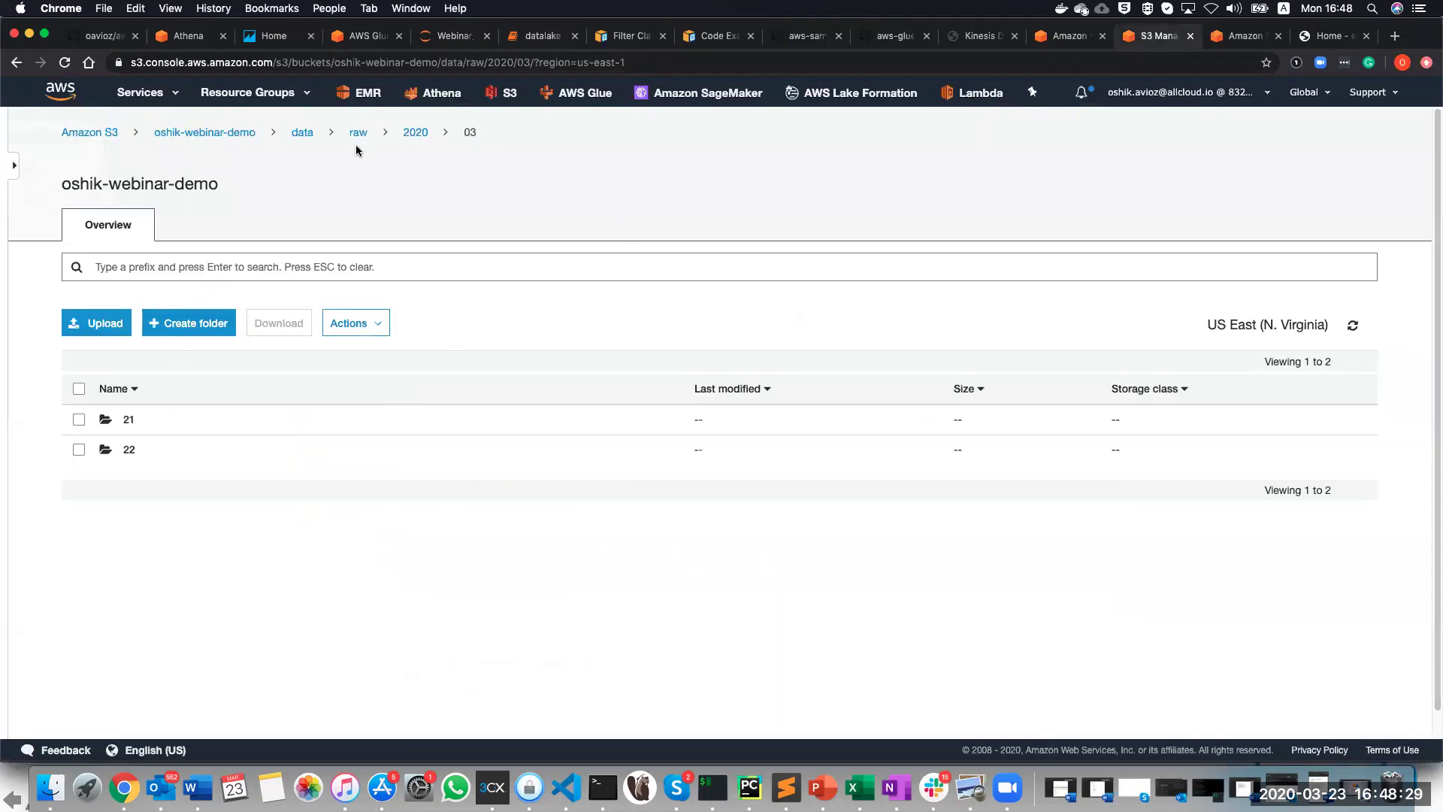
click(300, 133)
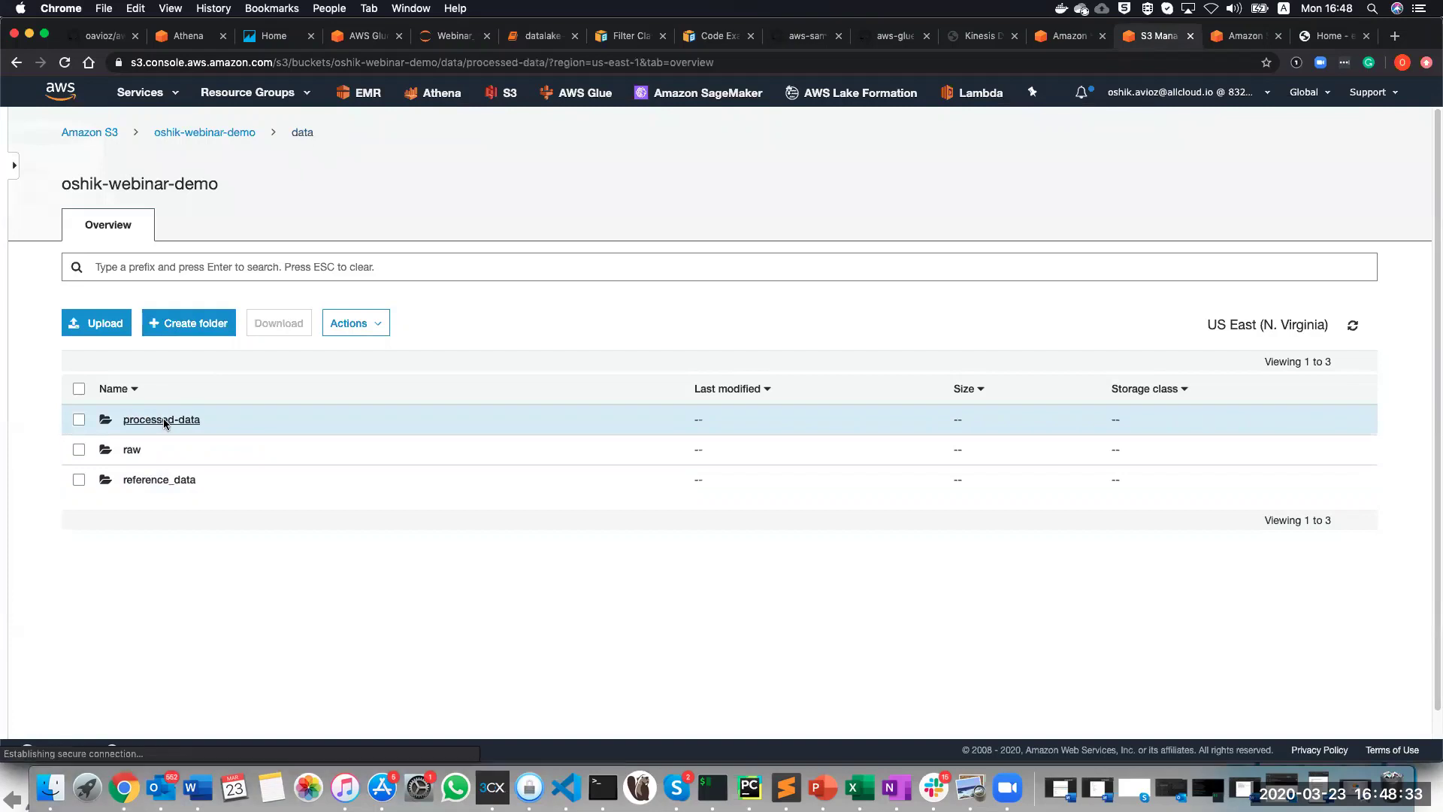
click(164, 419)
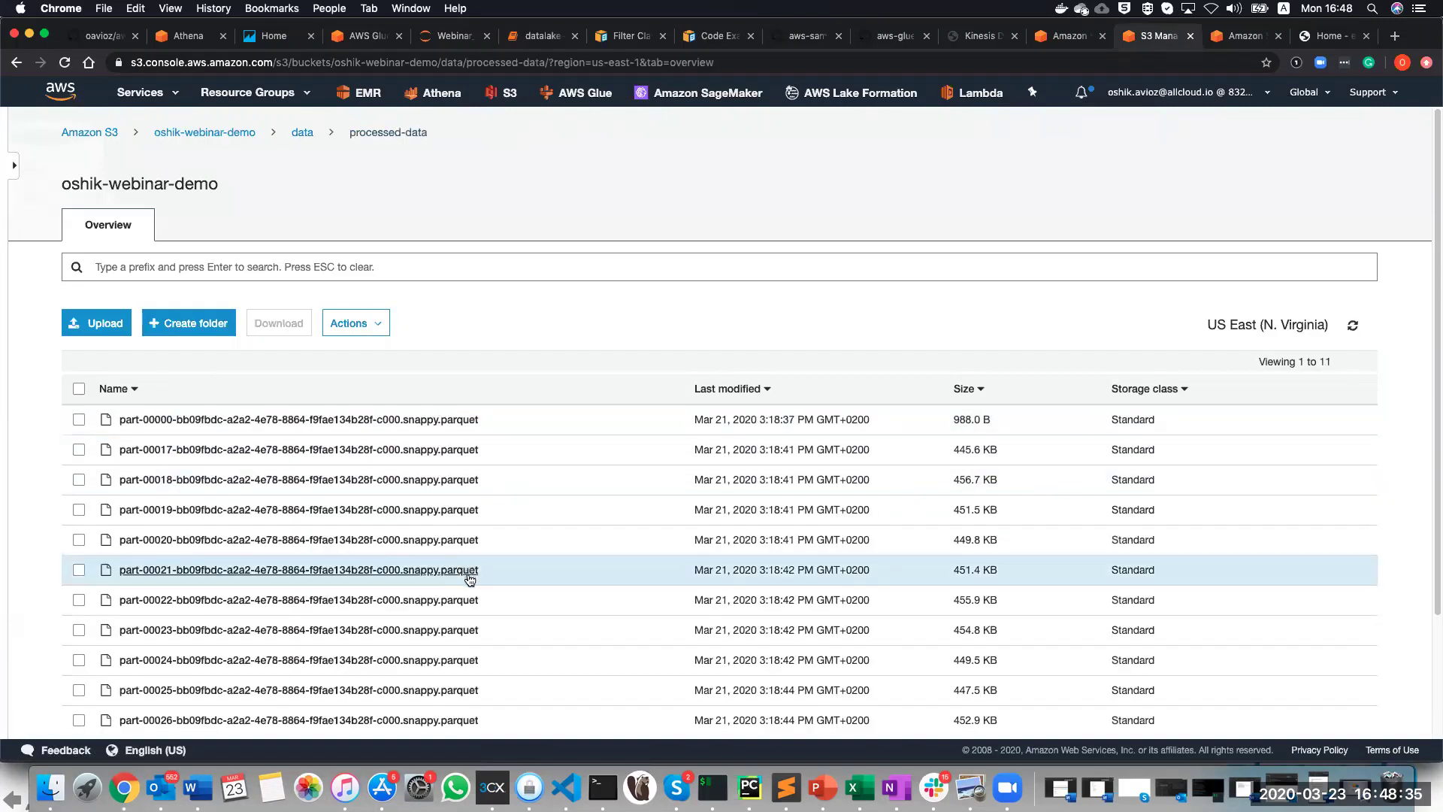
scroll(470, 578, down, 3)
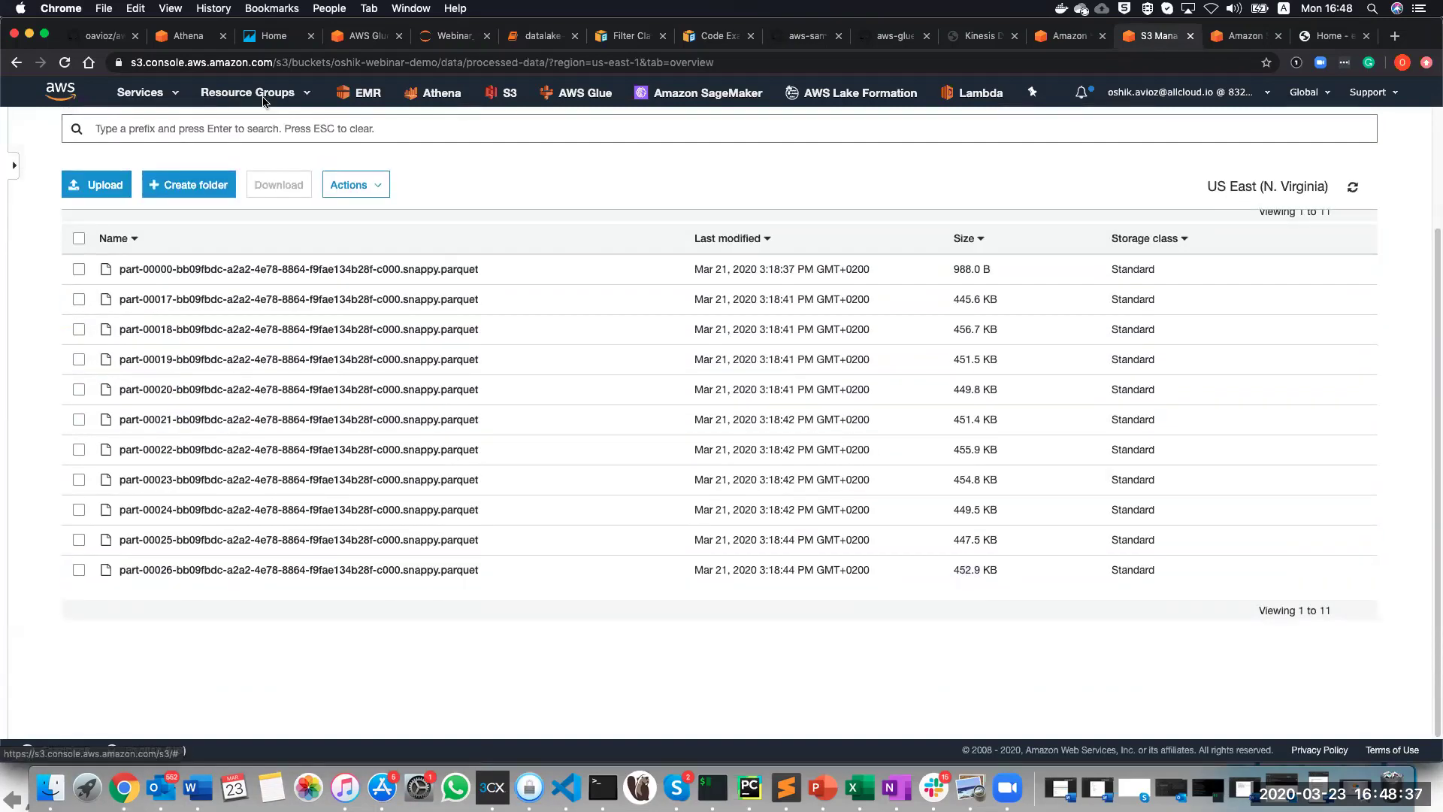
Return to the datalake notebook and examine the boto3 Glue client cell that starts webinarcrawler in us-east-1.
click(541, 36)
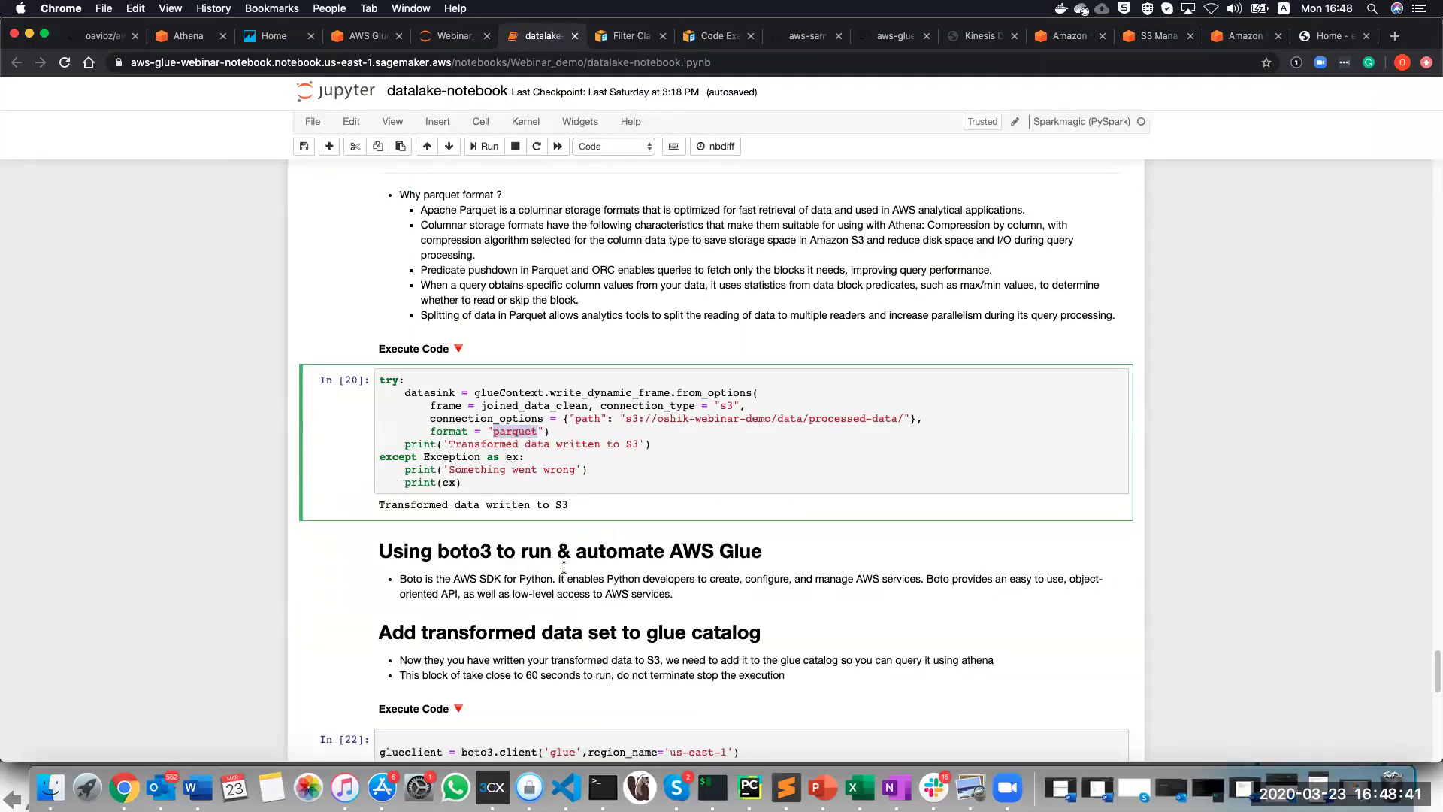
scroll(564, 573, down, 5)
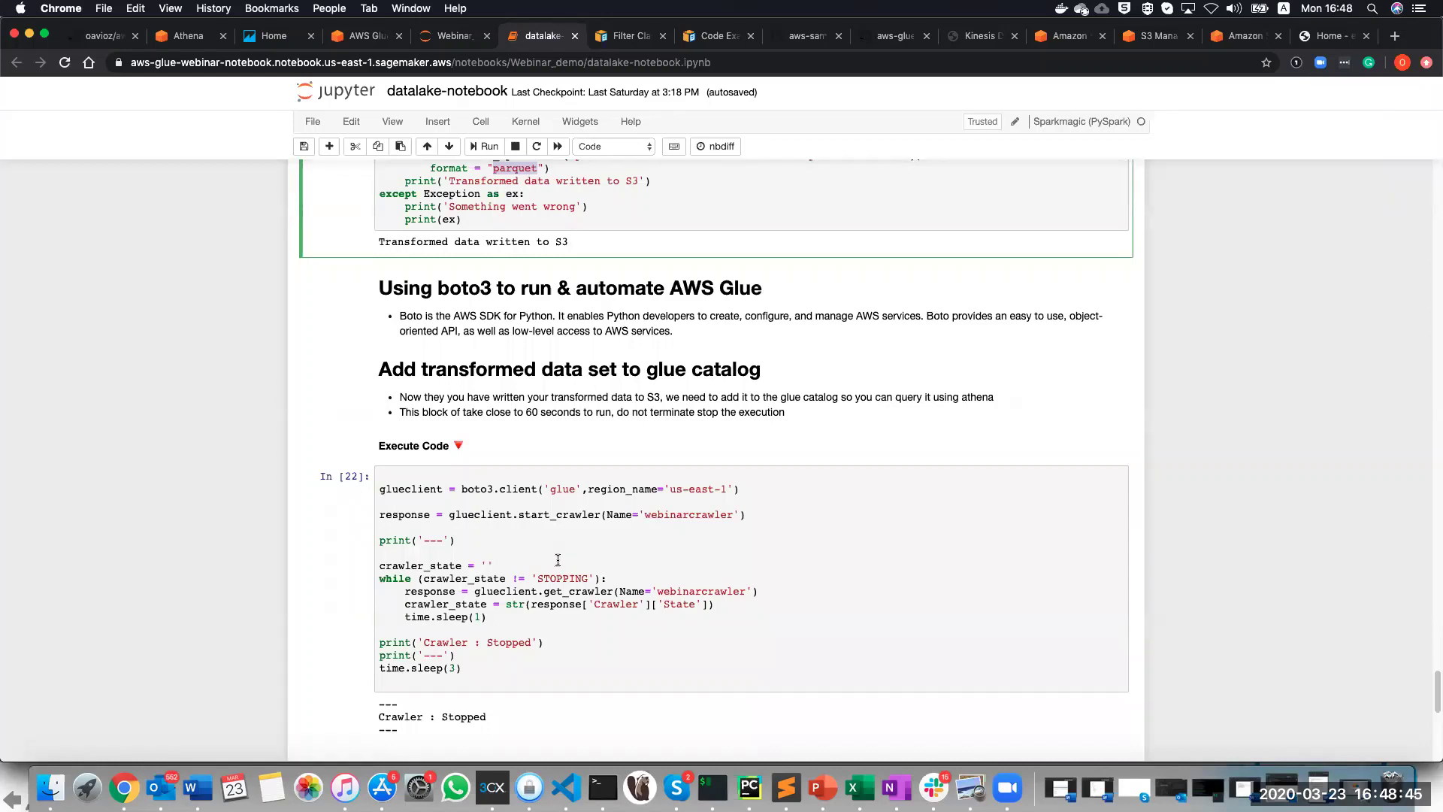
double_click(478, 489)
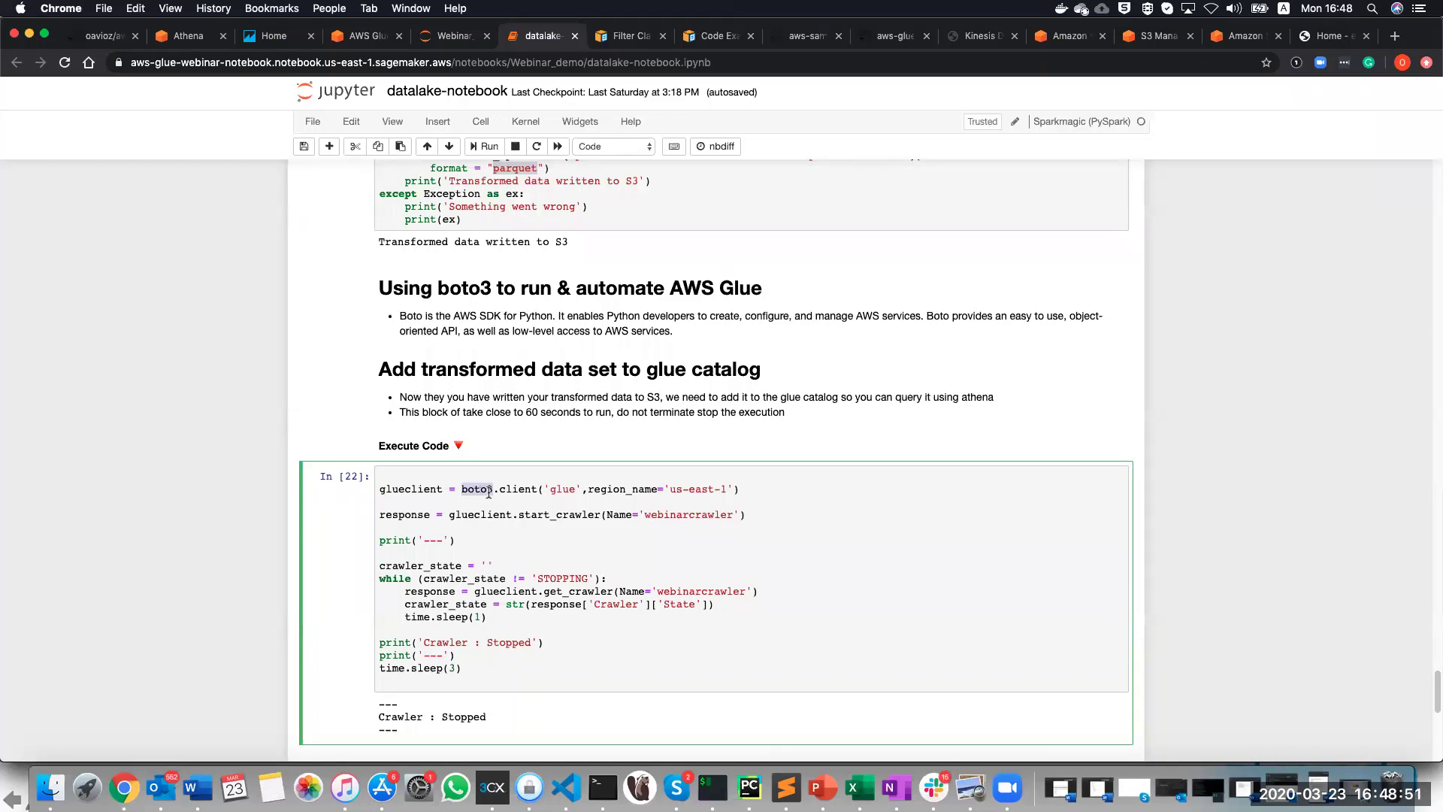
double_click(562, 489)
drag(670, 490, 724, 487)
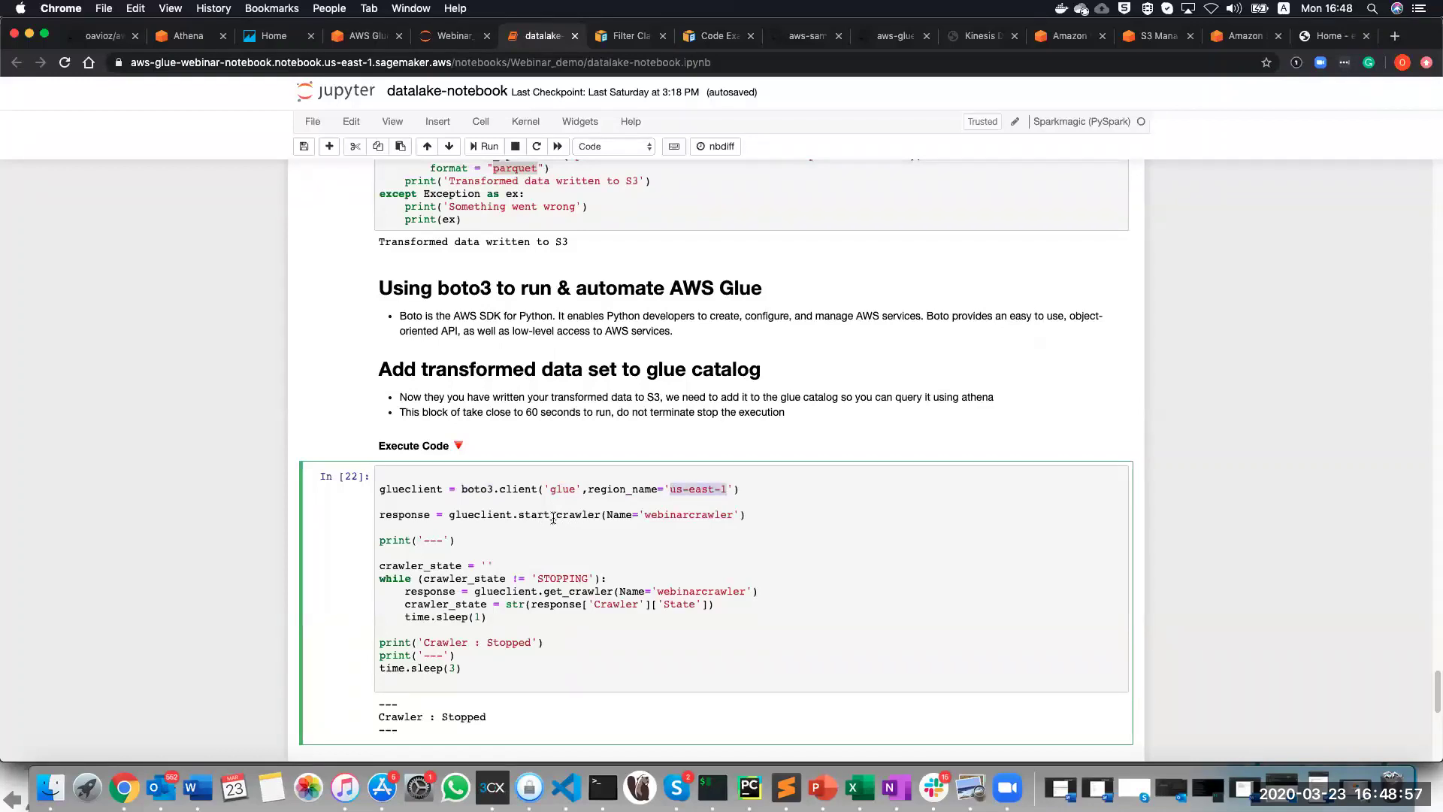
double_click(683, 514)
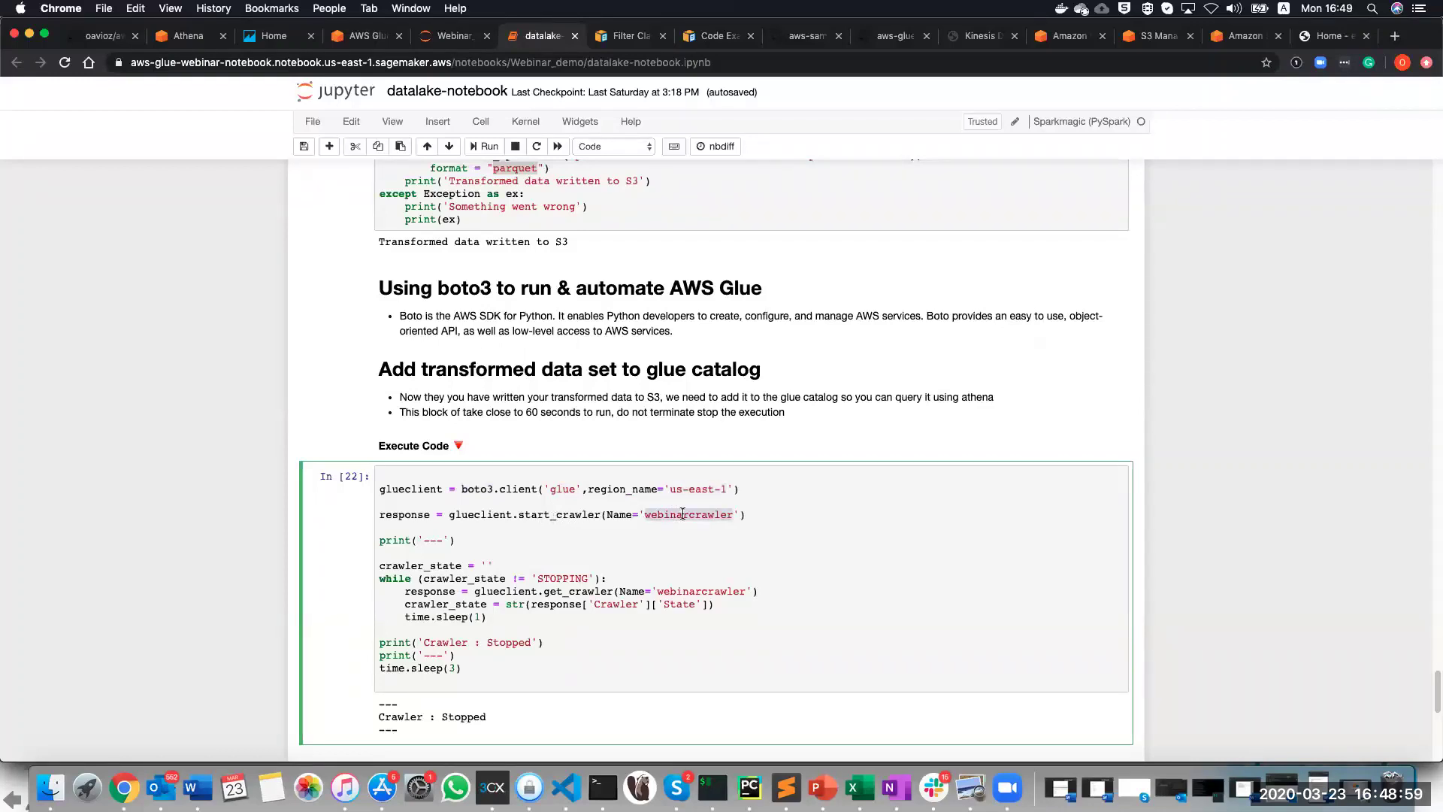
Switch to the AWS Glue console, show the crawlers list and select webinarcrawler.
click(361, 39)
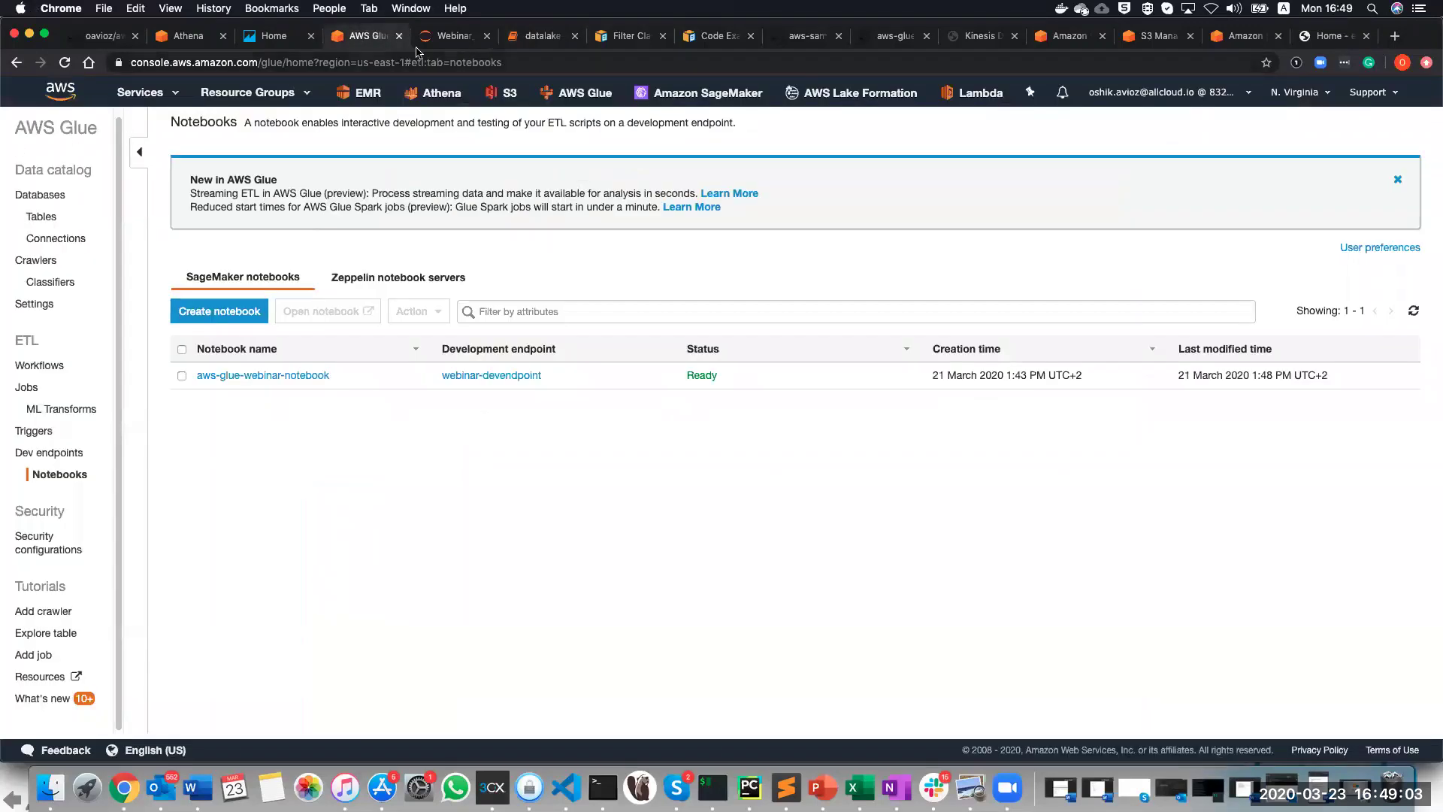
click(534, 36)
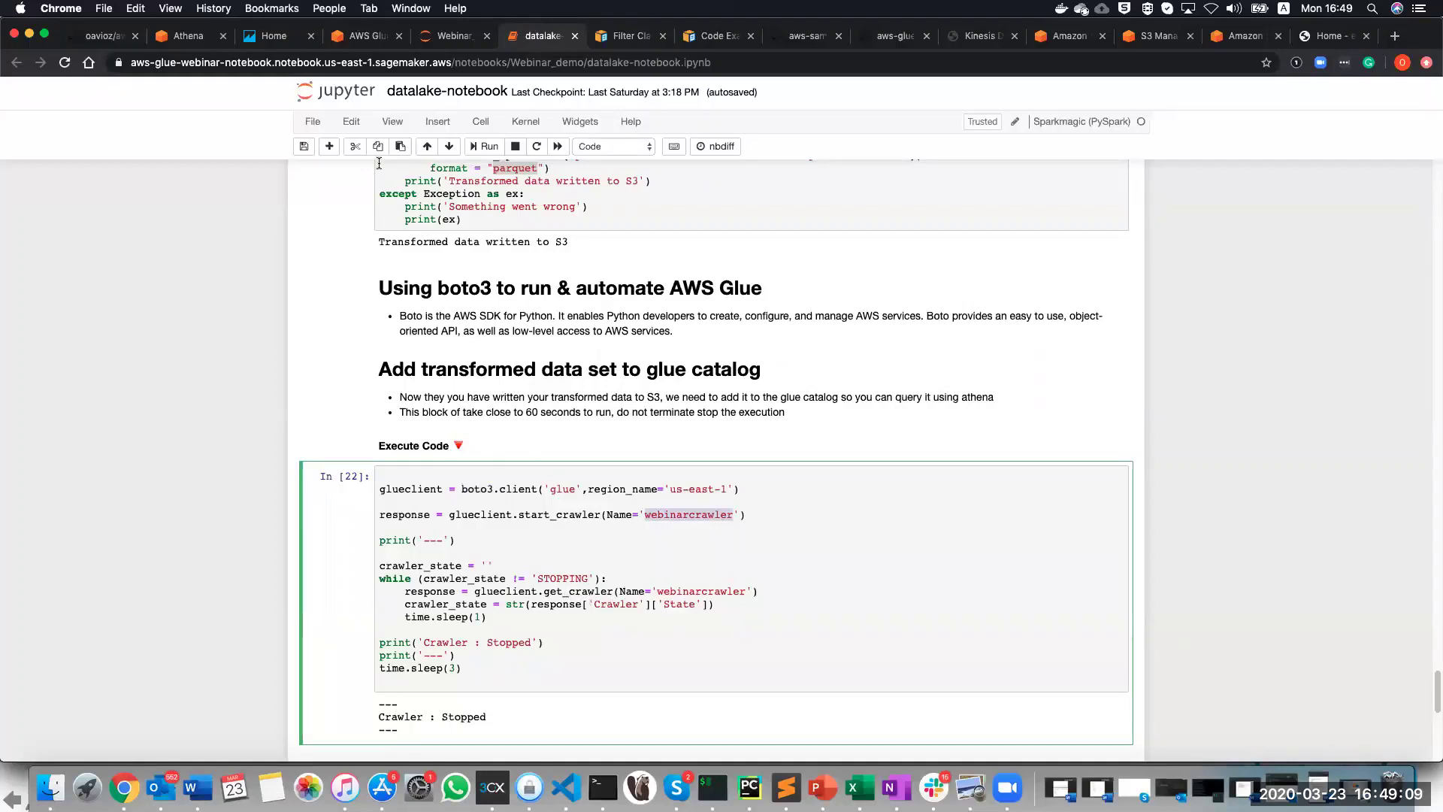
click(366, 37)
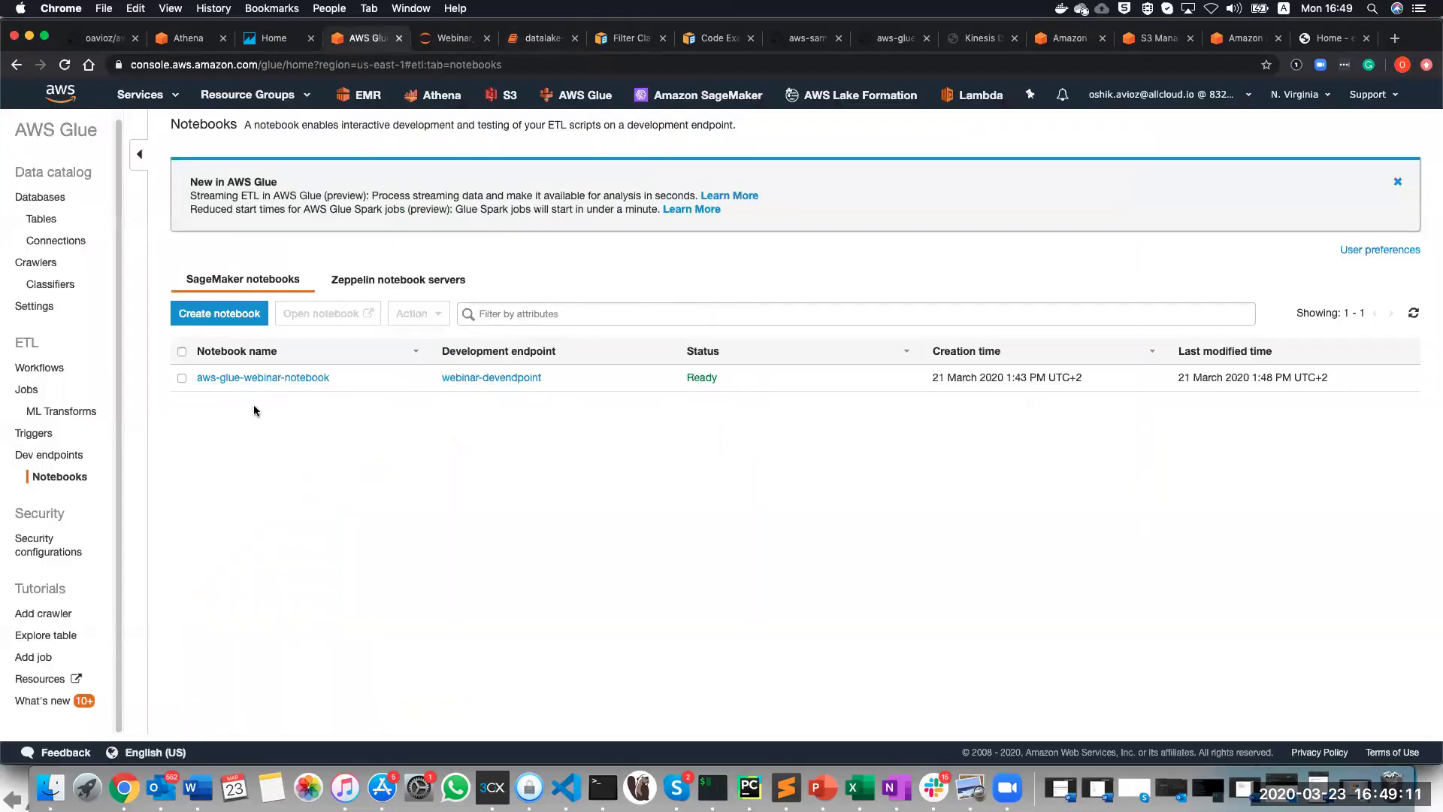
click(56, 268)
click(182, 251)
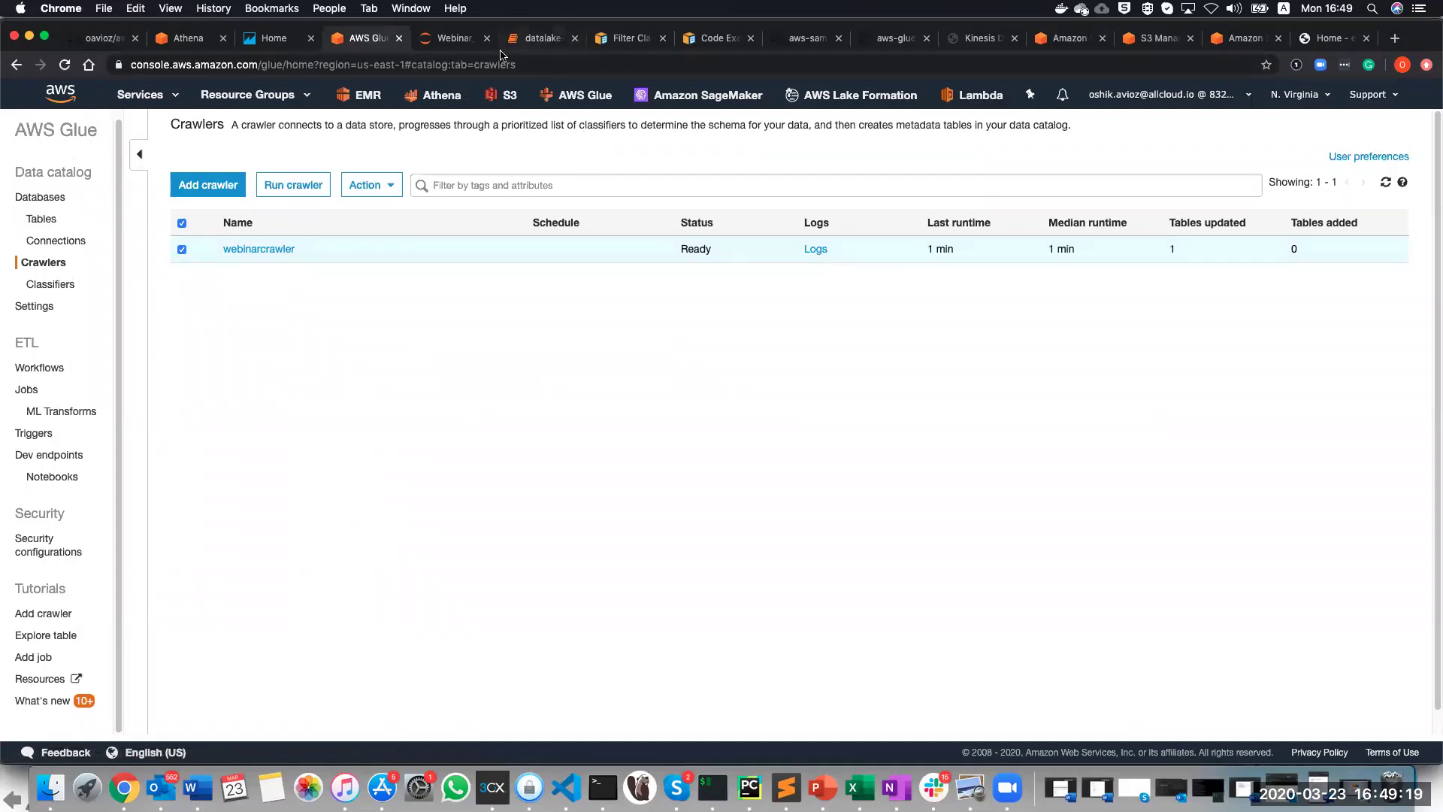
Back in the datalake notebook, review the glueclient.get_tables cell for the webinardb database through to the notebook's end.
click(541, 42)
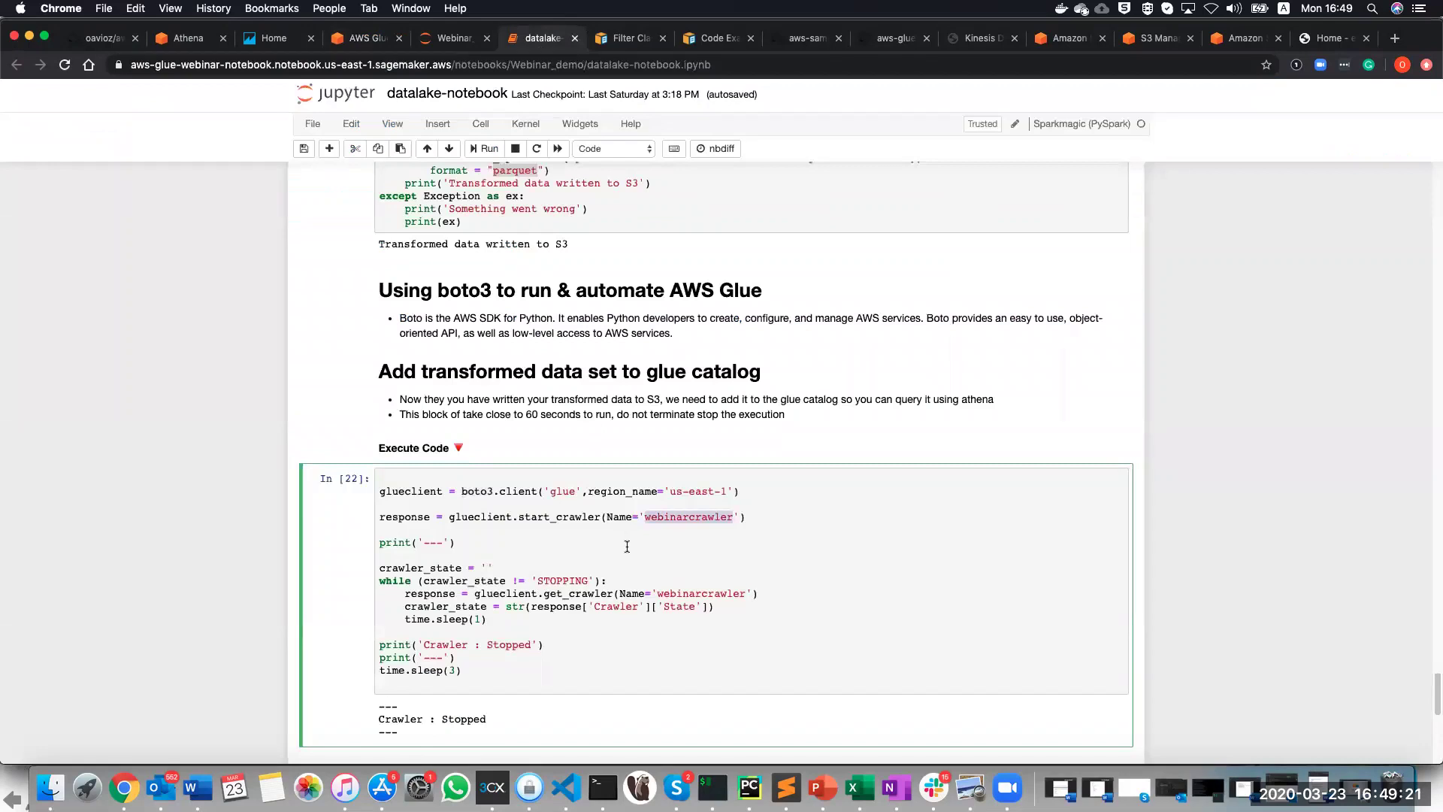
scroll(627, 546, down, 8)
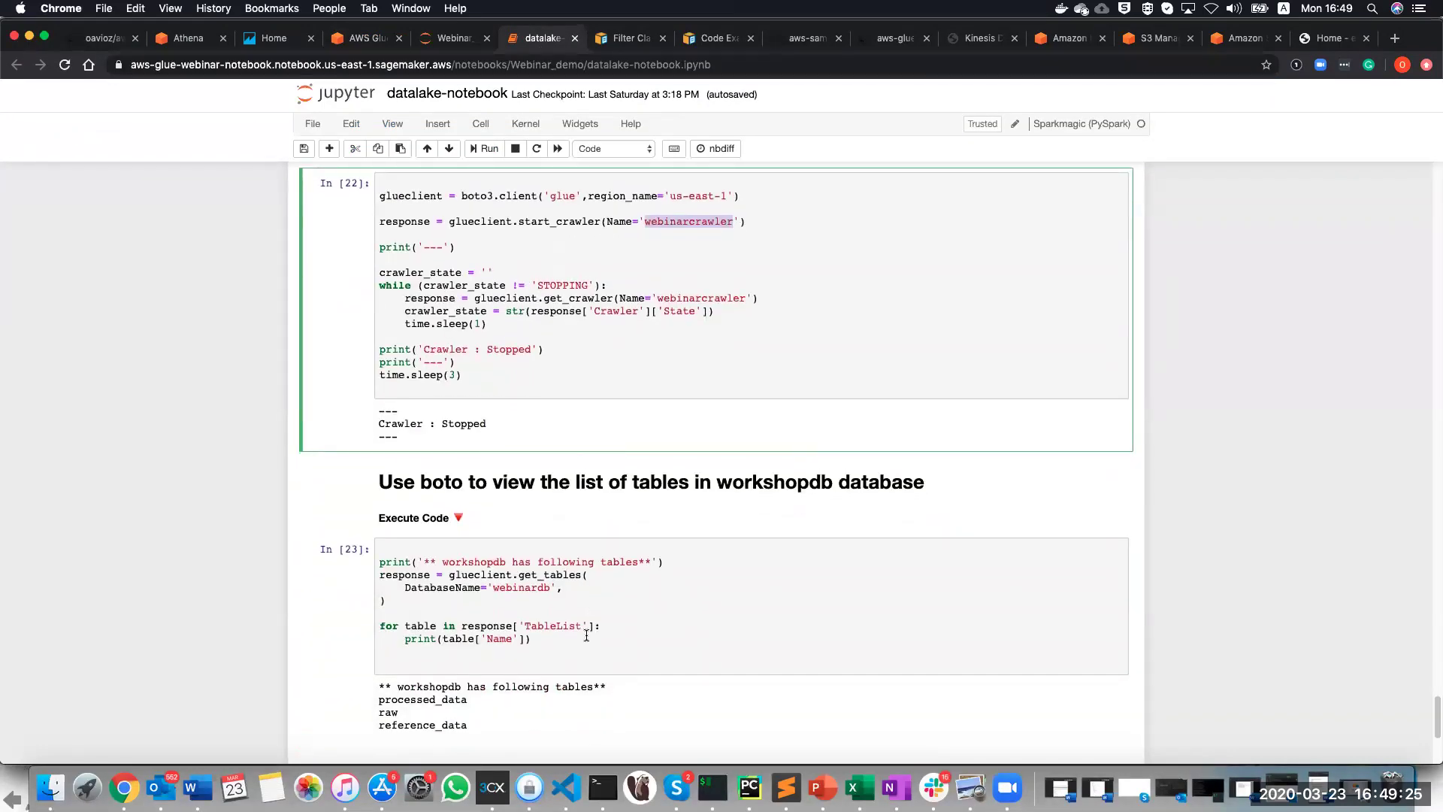
scroll(586, 636, down, 1)
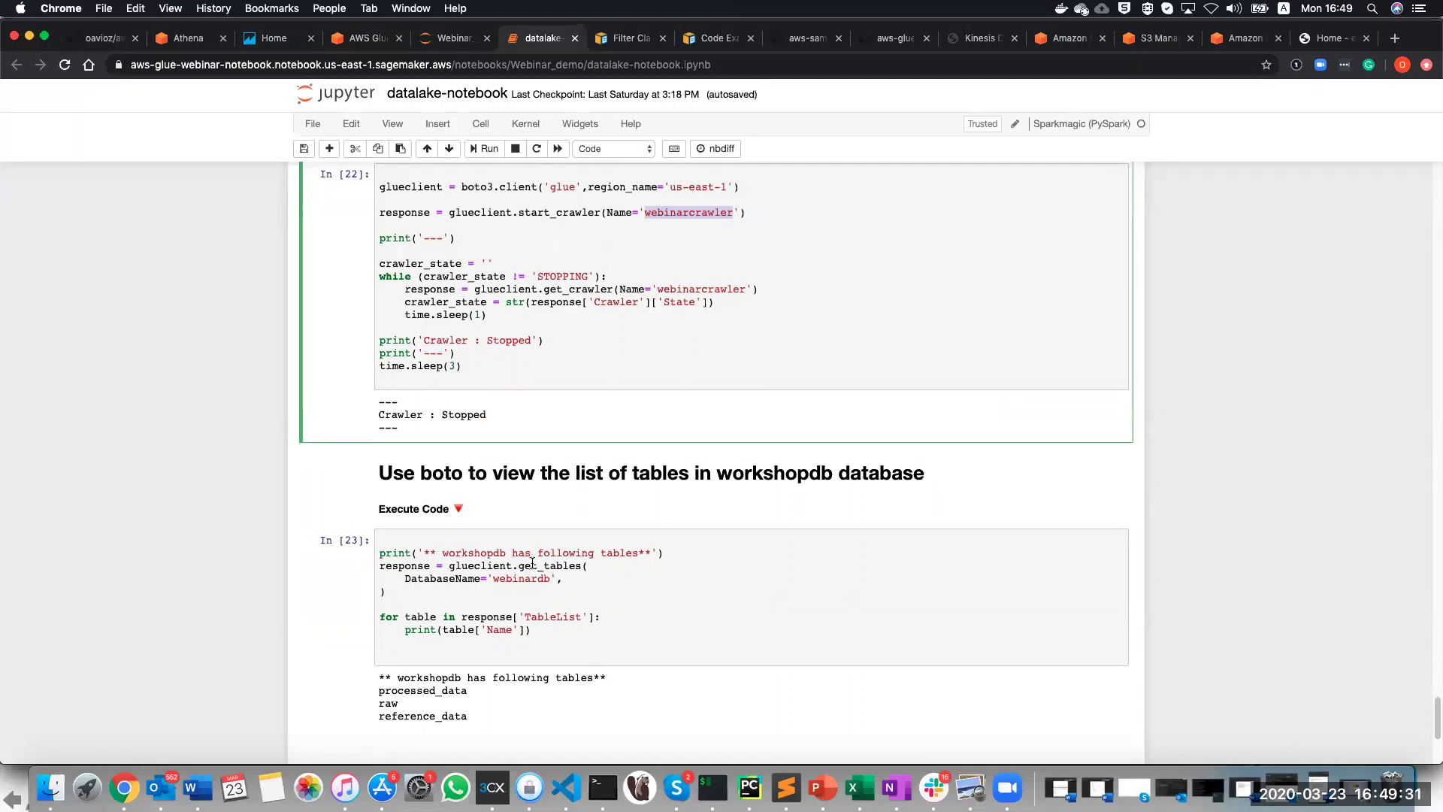
scroll(493, 657, down, 2)
drag(480, 642, 378, 610)
drag(451, 492, 664, 525)
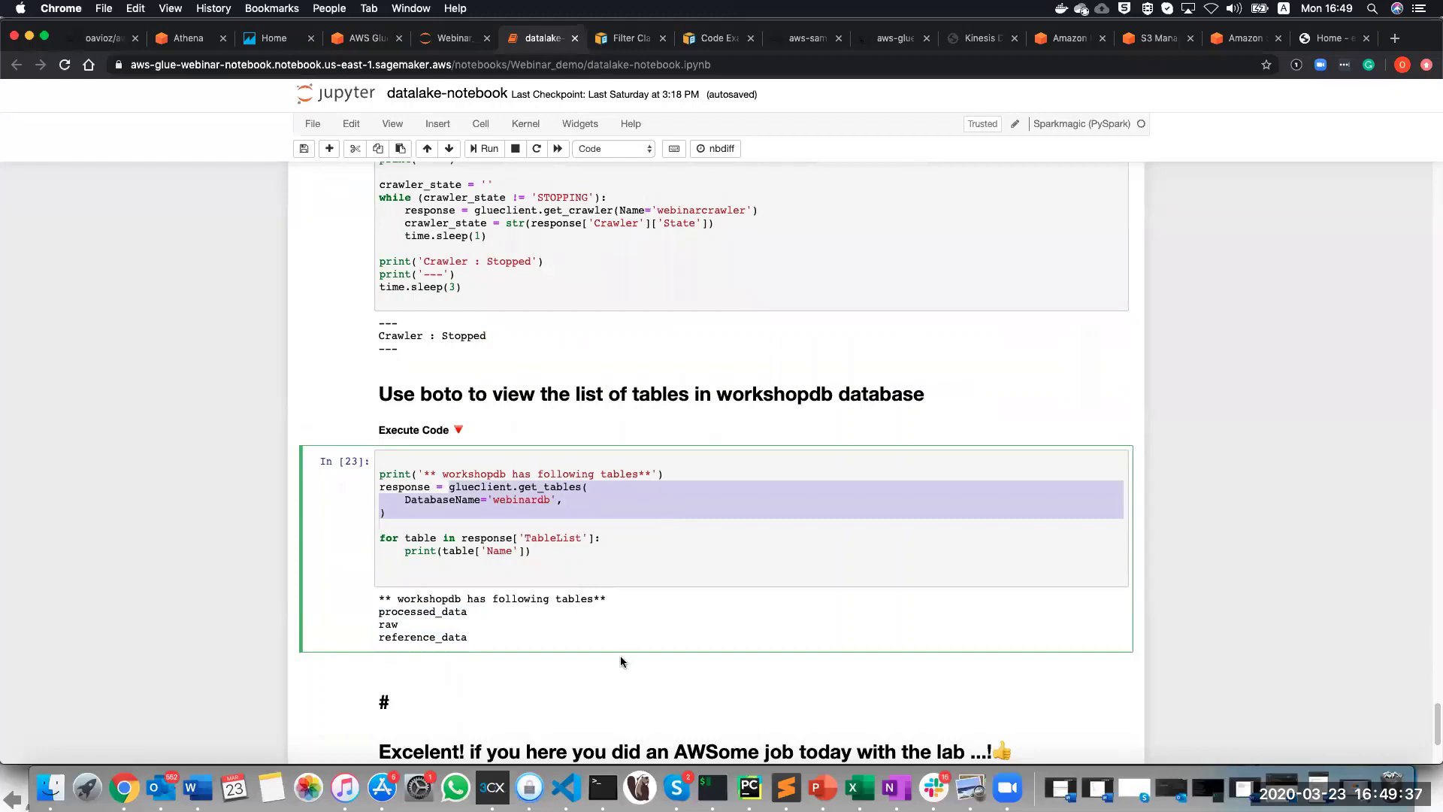
scroll(624, 651, down, 5)
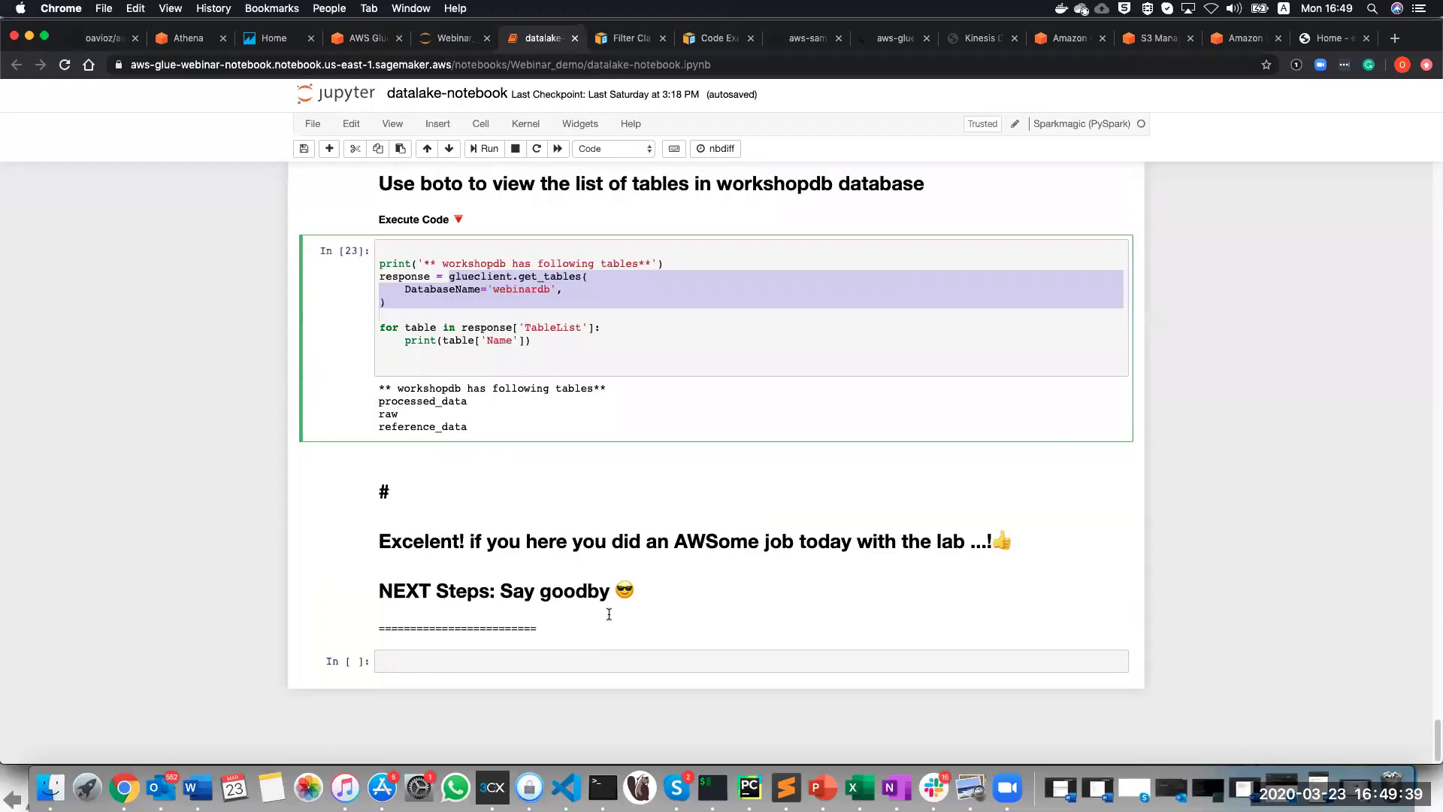
Switch to the Athena query editor and set the database to webinardb.
scroll(615, 489, up, 15)
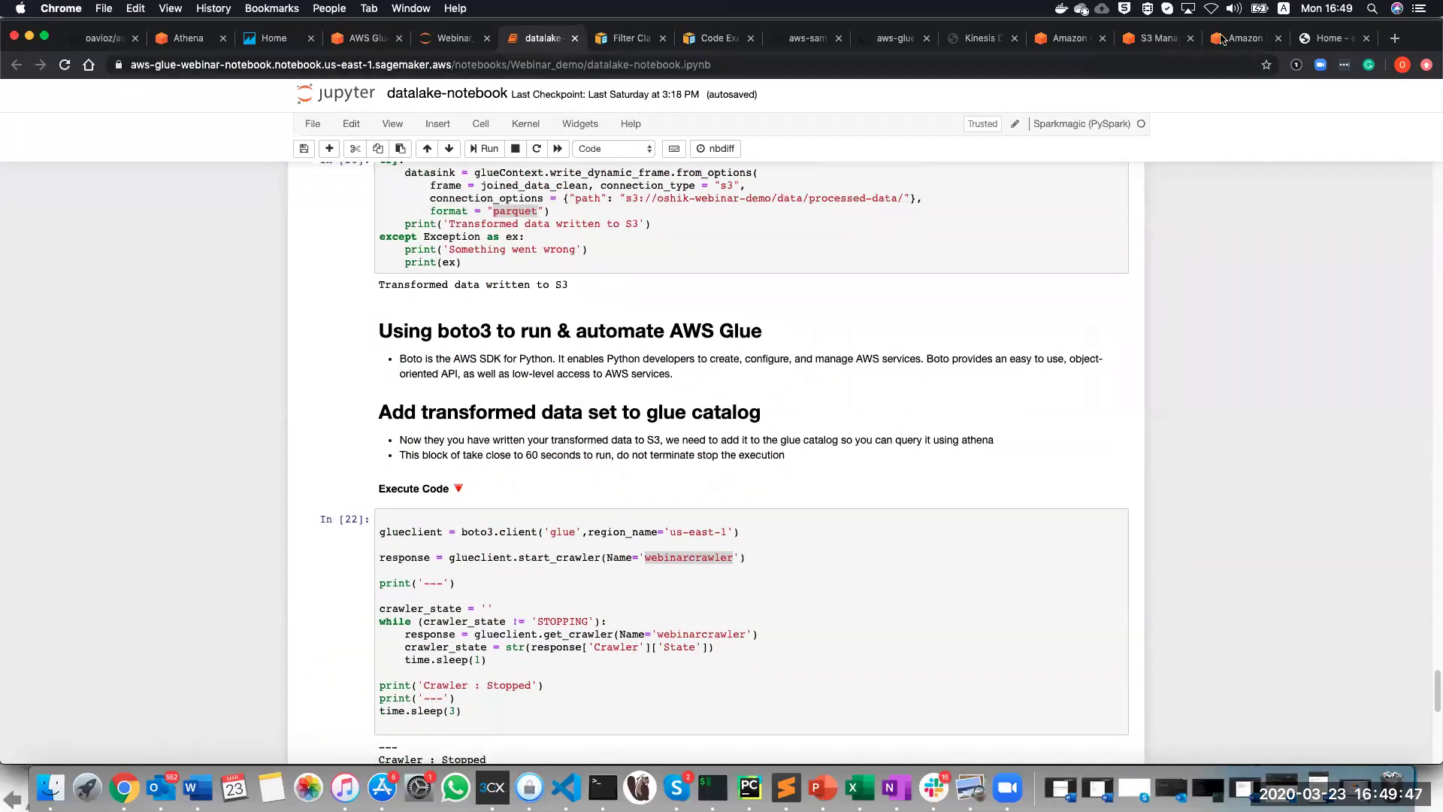
click(1159, 41)
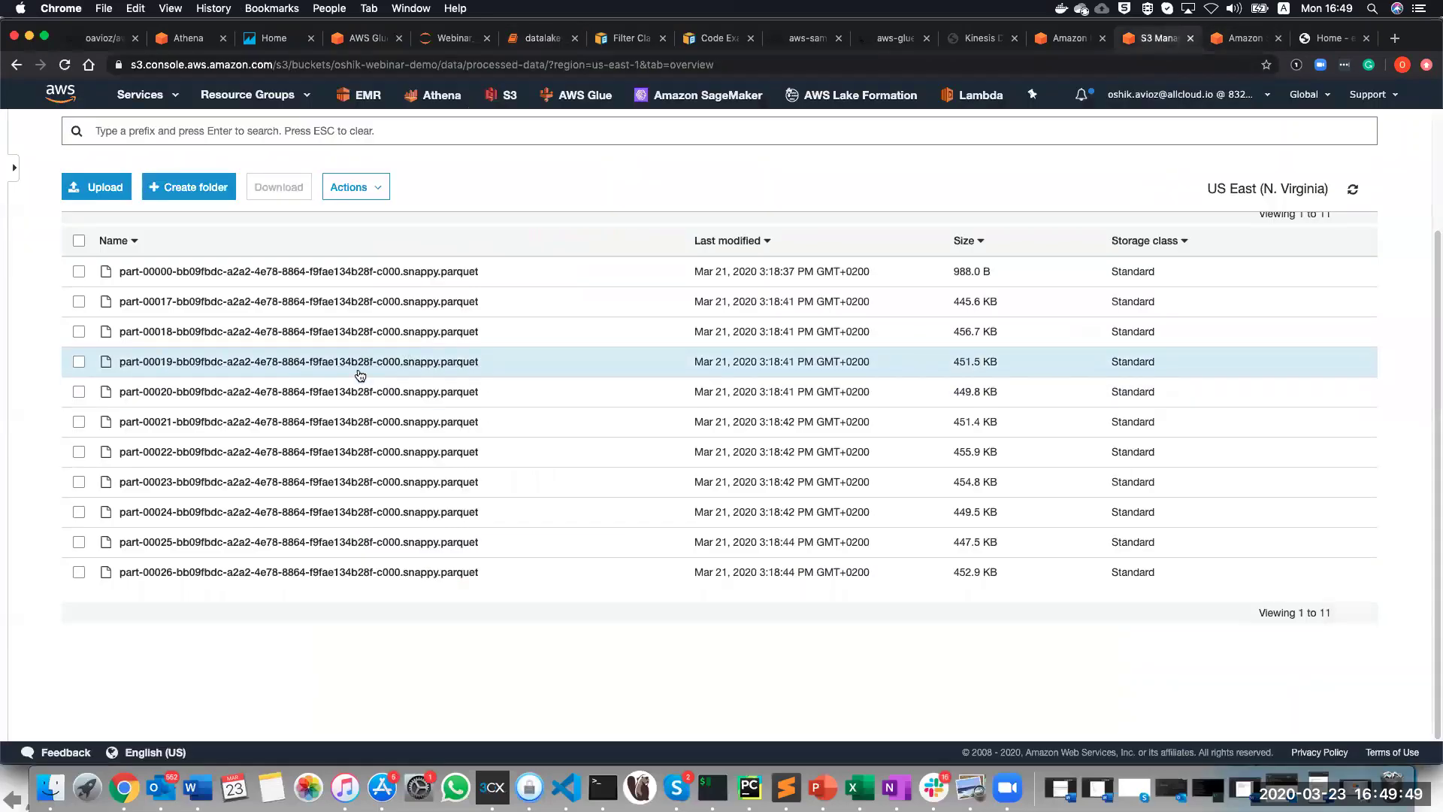
click(193, 39)
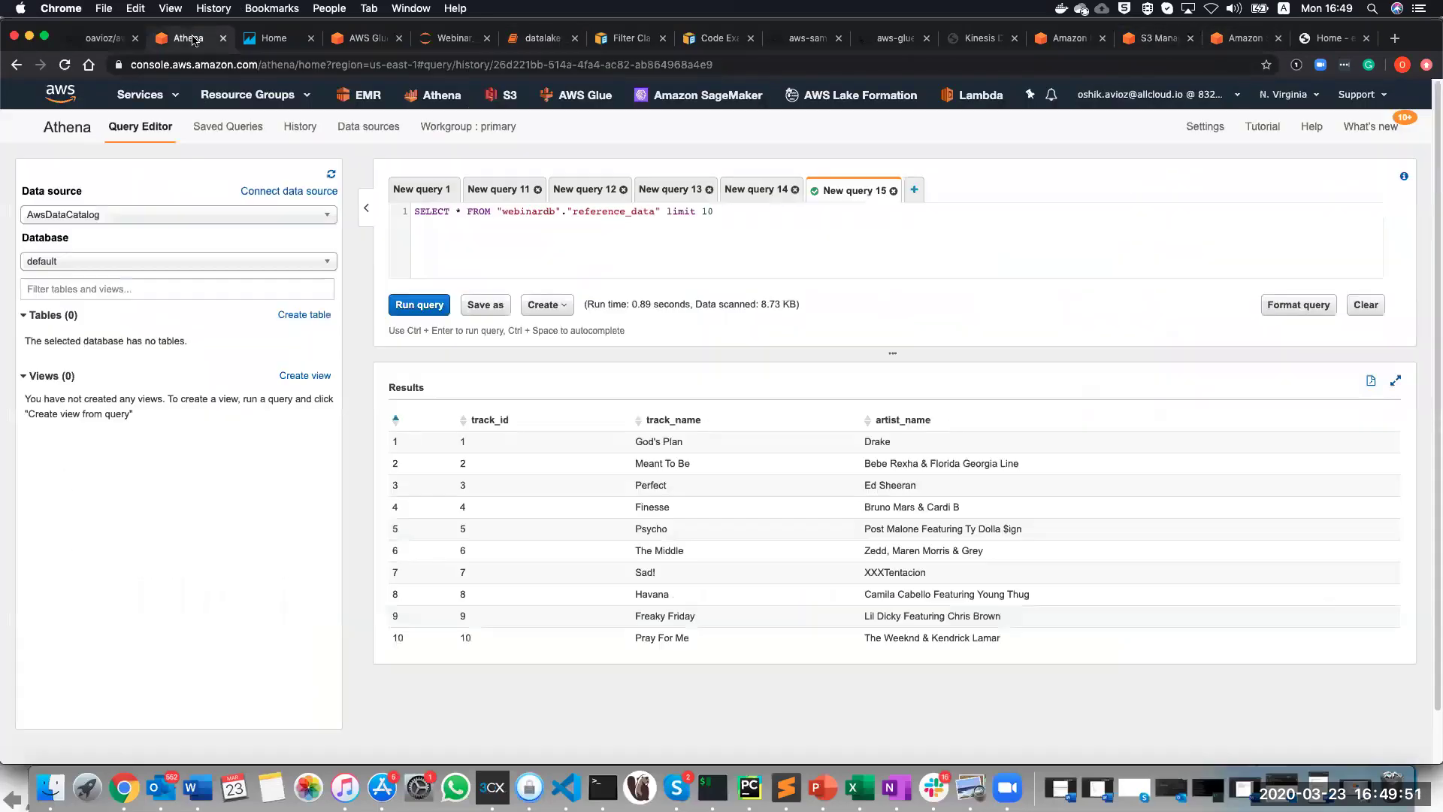
click(130, 262)
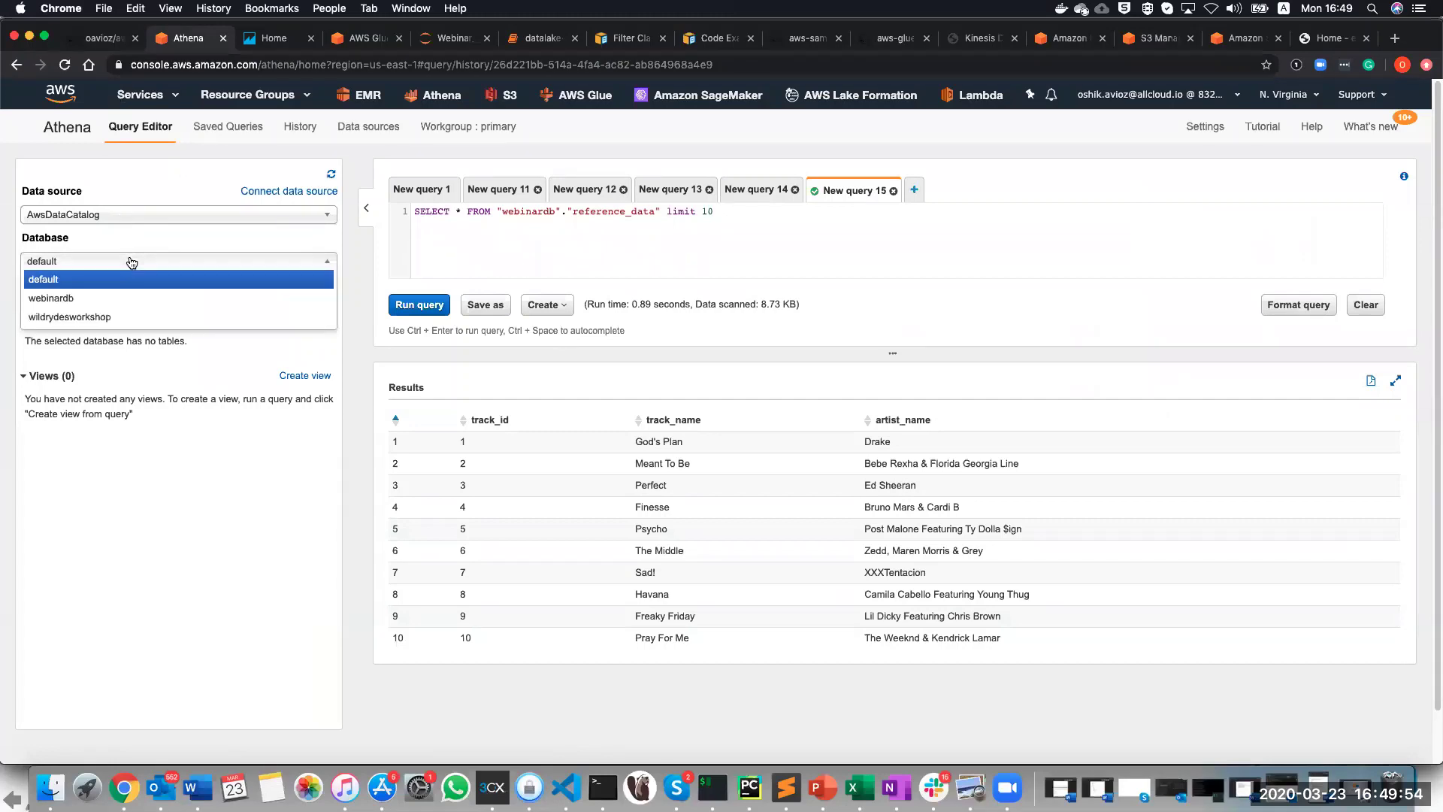
click(67, 298)
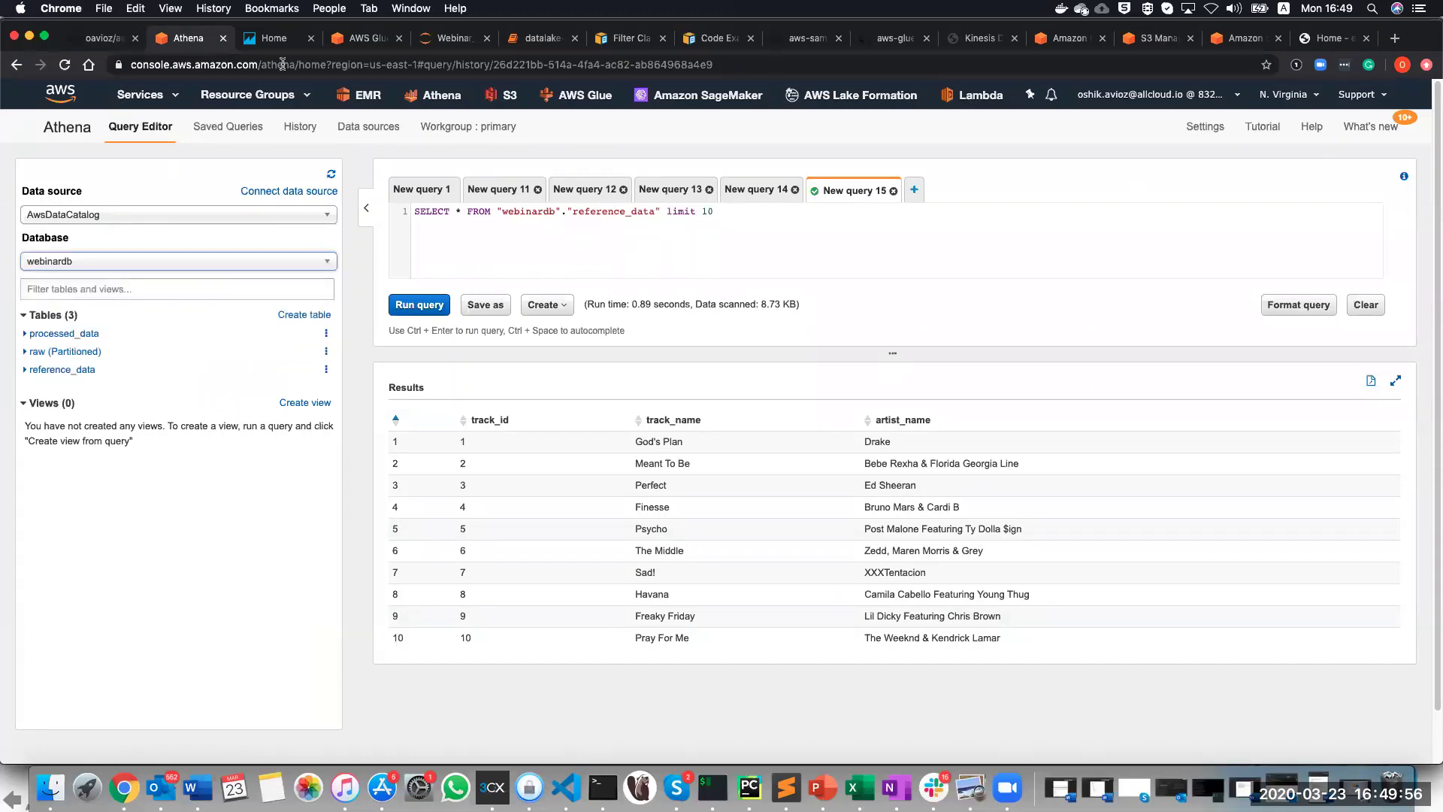
Switch to the GitHub workshop guide and review it from Create Kinesis Firehose through Part 2: Catalog Data.
click(106, 39)
scroll(506, 528, down, 20)
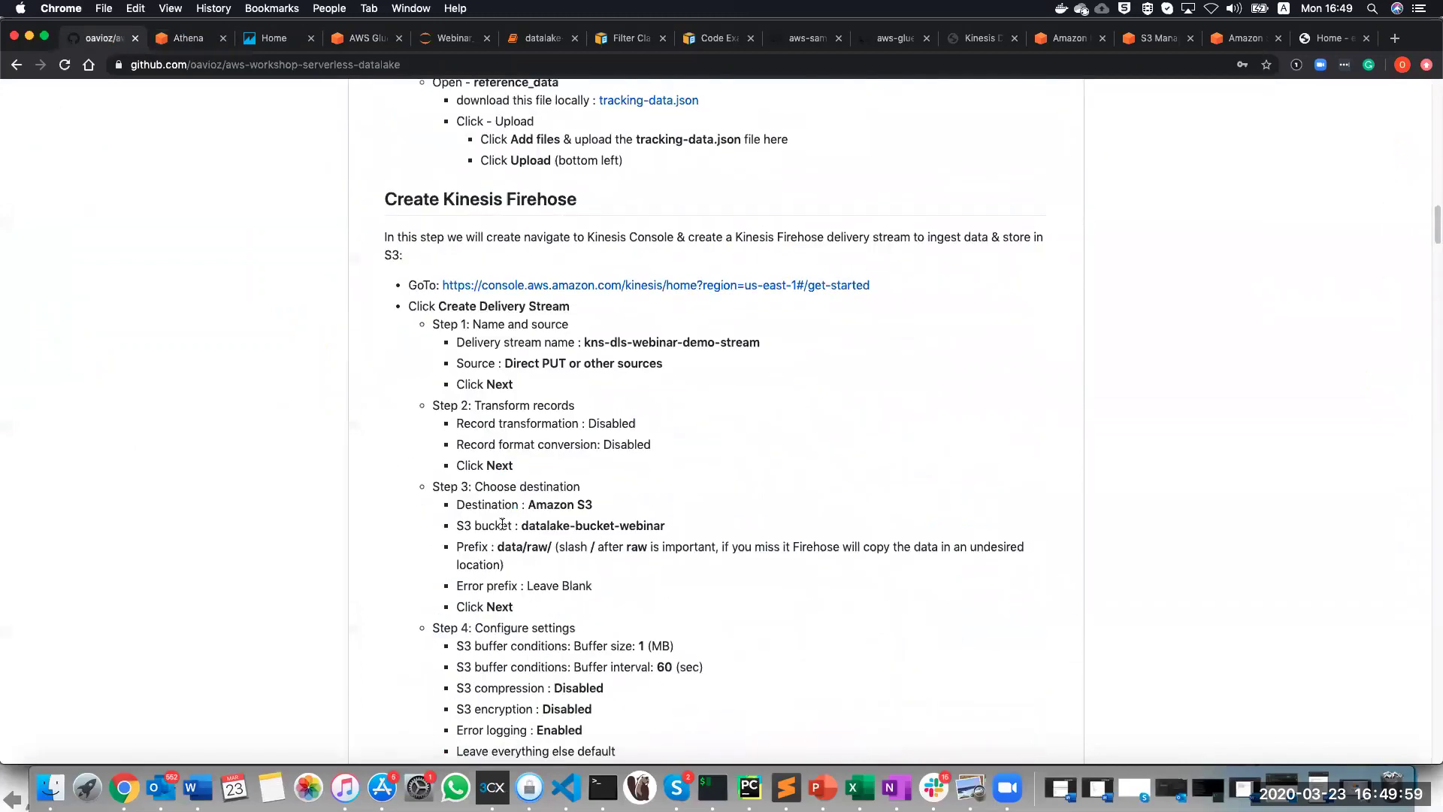
scroll(503, 523, down, 6)
scroll(506, 510, down, 5)
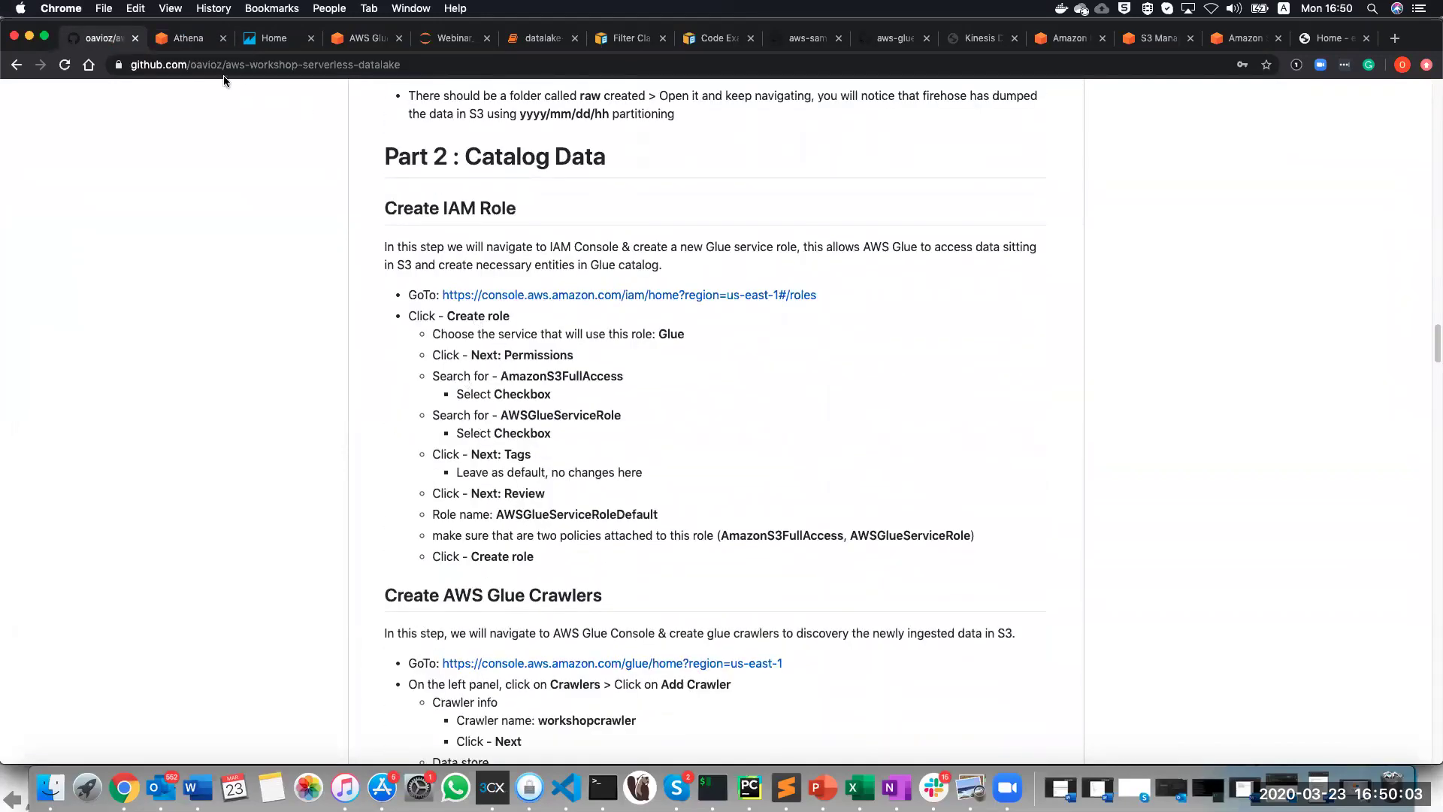
Return to the Athena query editor and run the query counting activity_type records in the raw table.
click(191, 42)
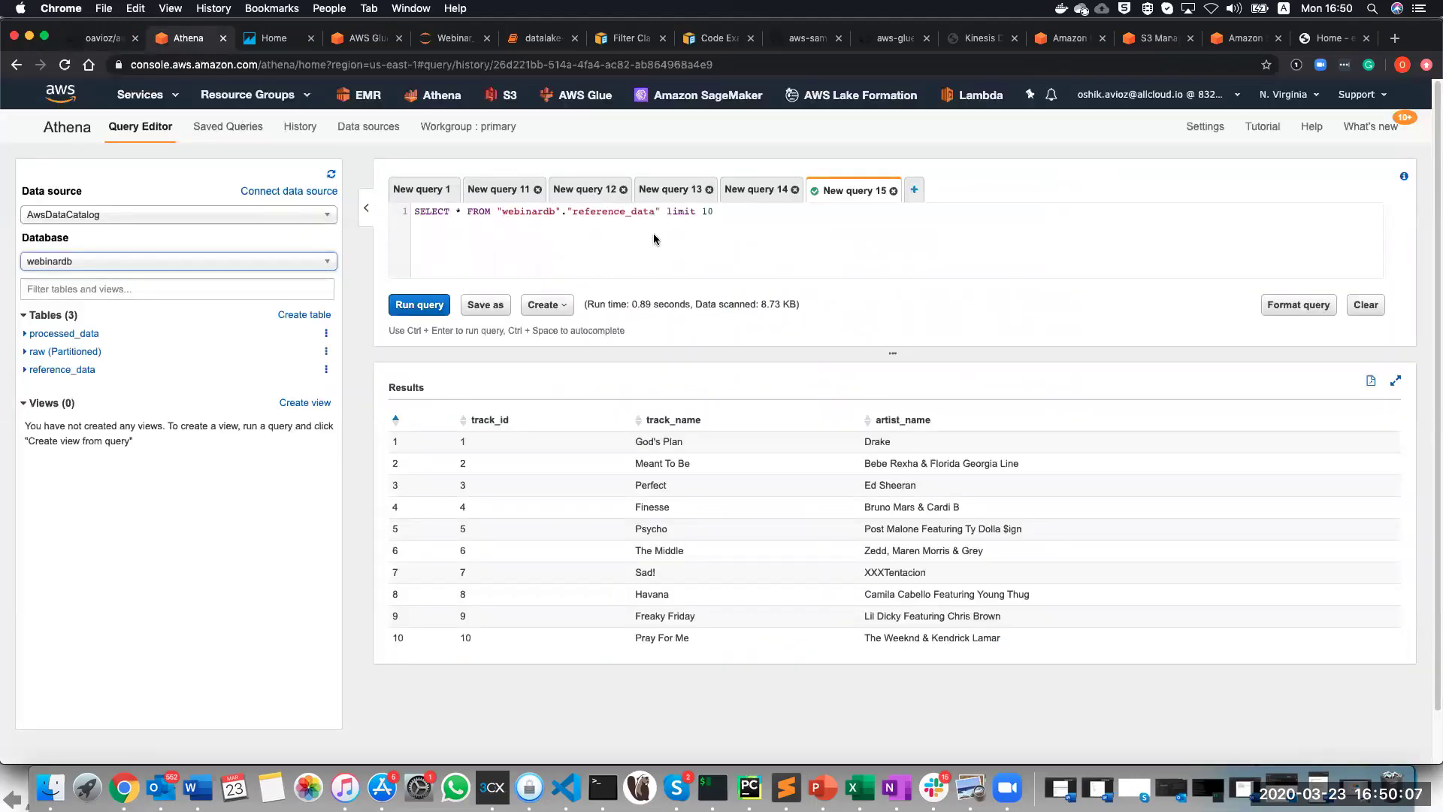
click(759, 194)
click(666, 194)
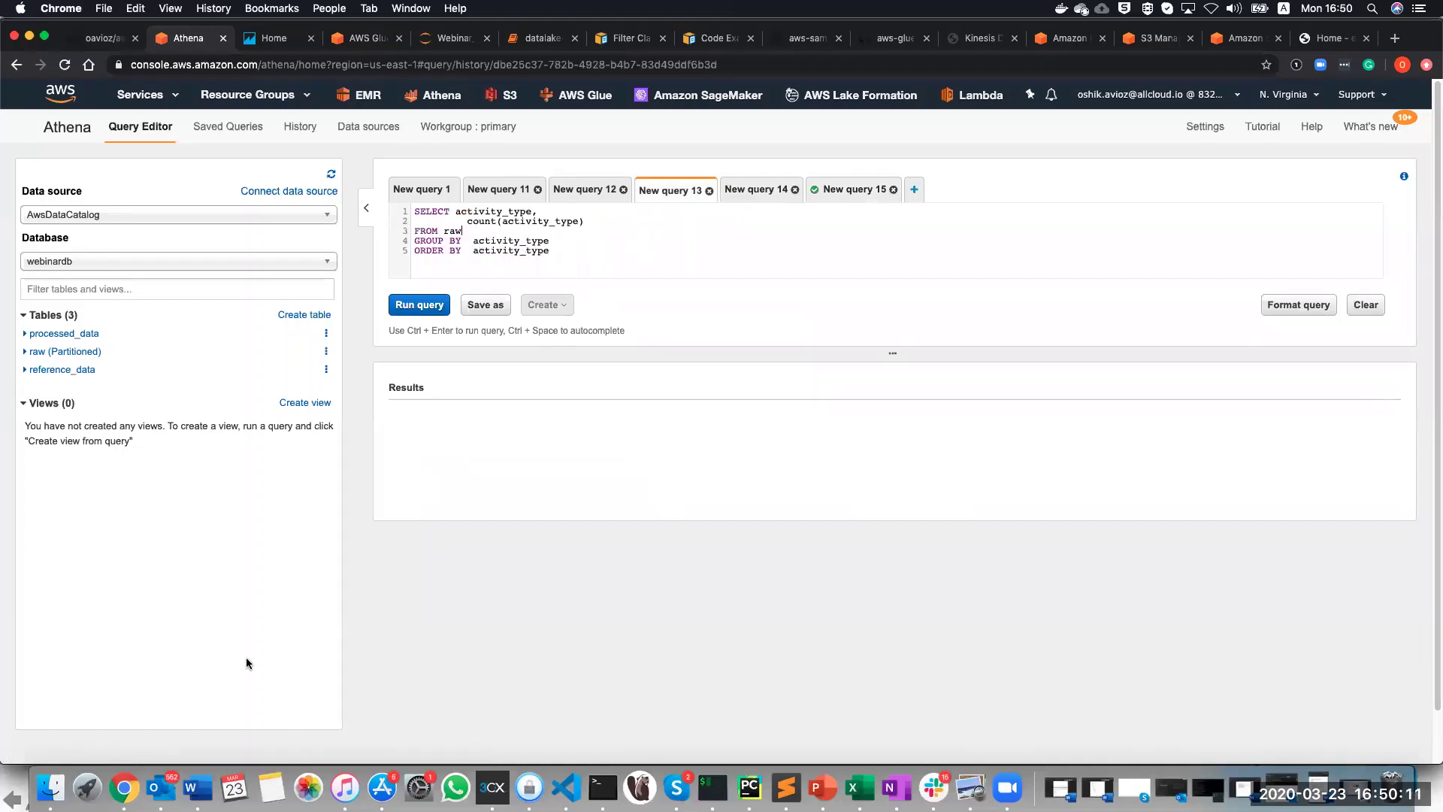
click(436, 305)
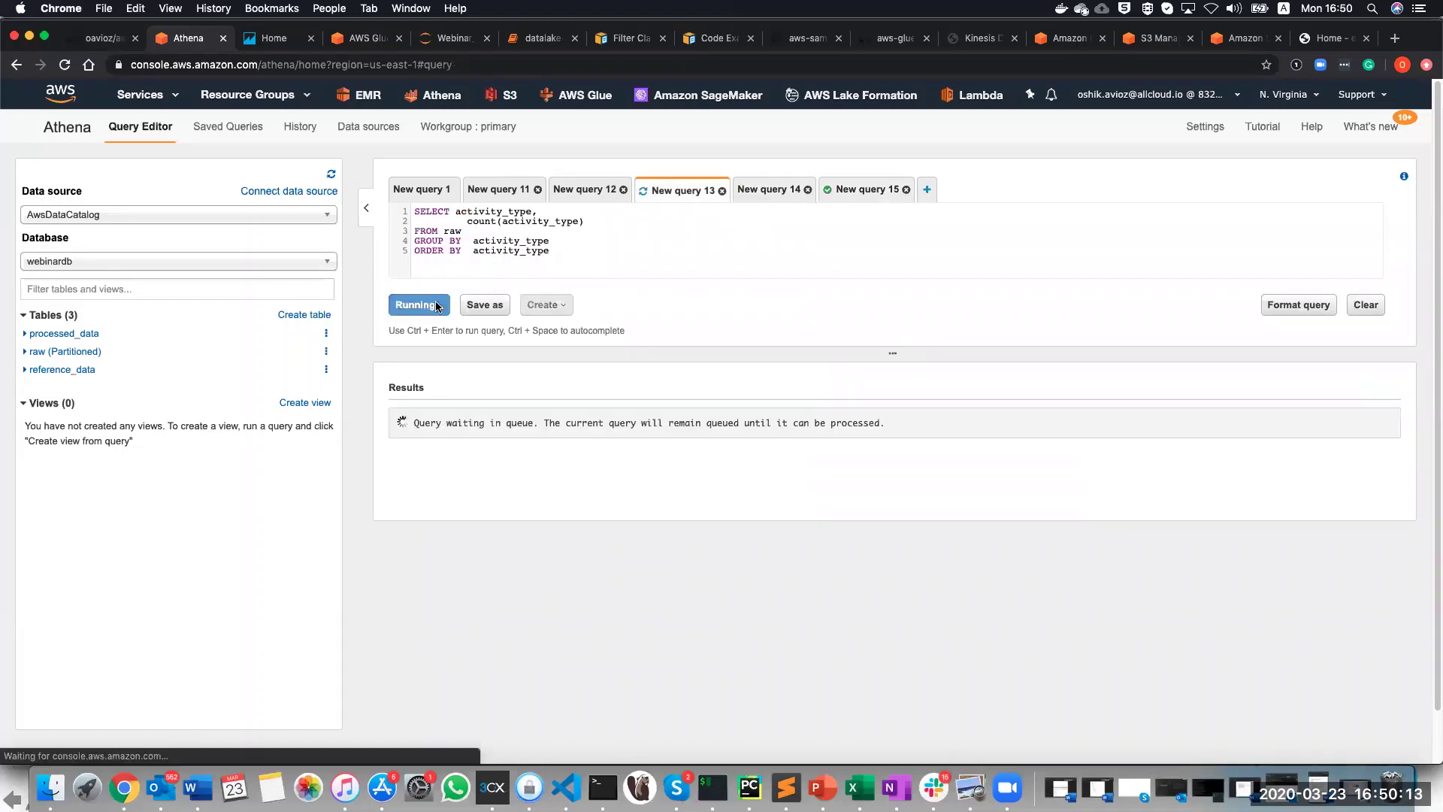
Run the query selecting 10 rows from the webinardb raw table and open the processed_data query.
click(589, 189)
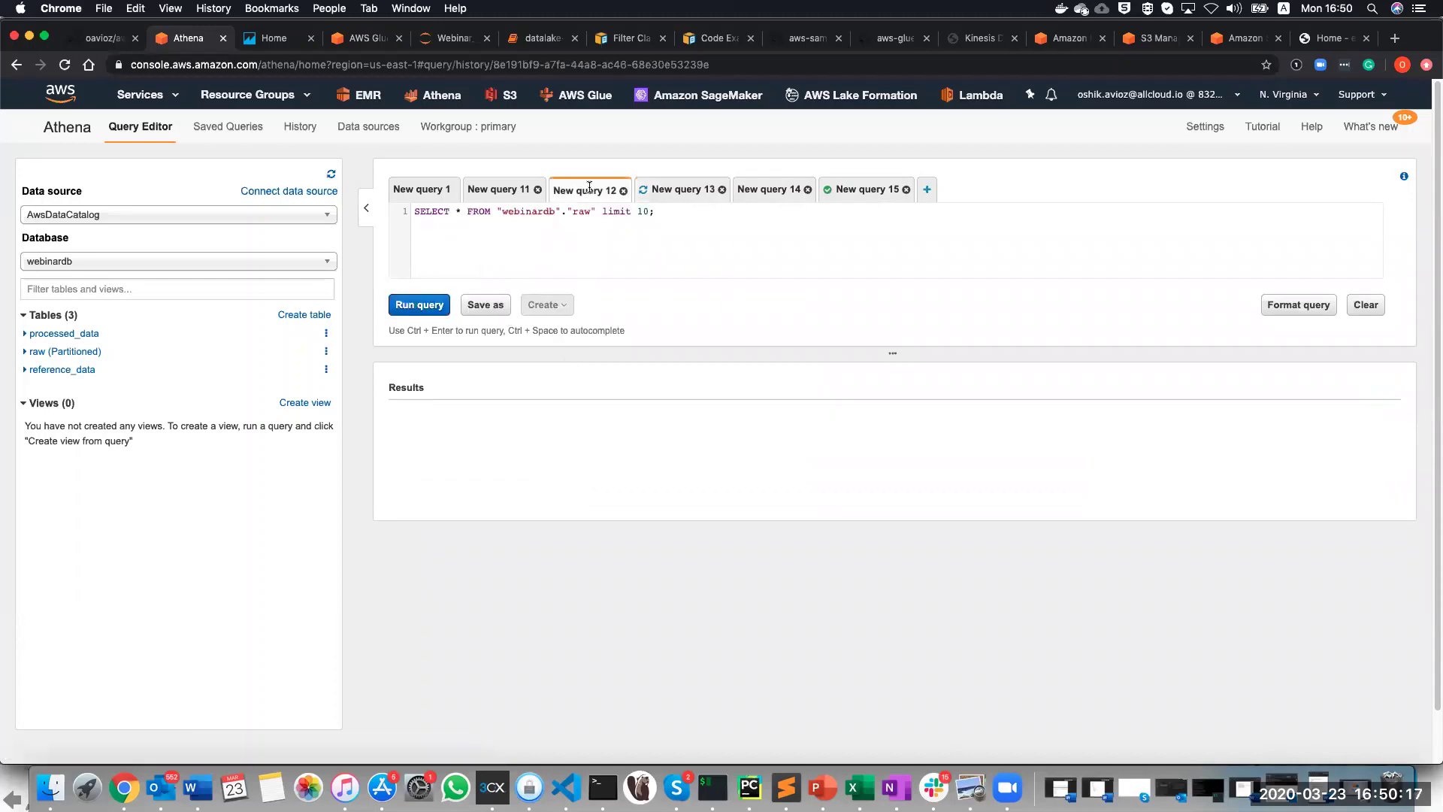
click(429, 306)
click(498, 190)
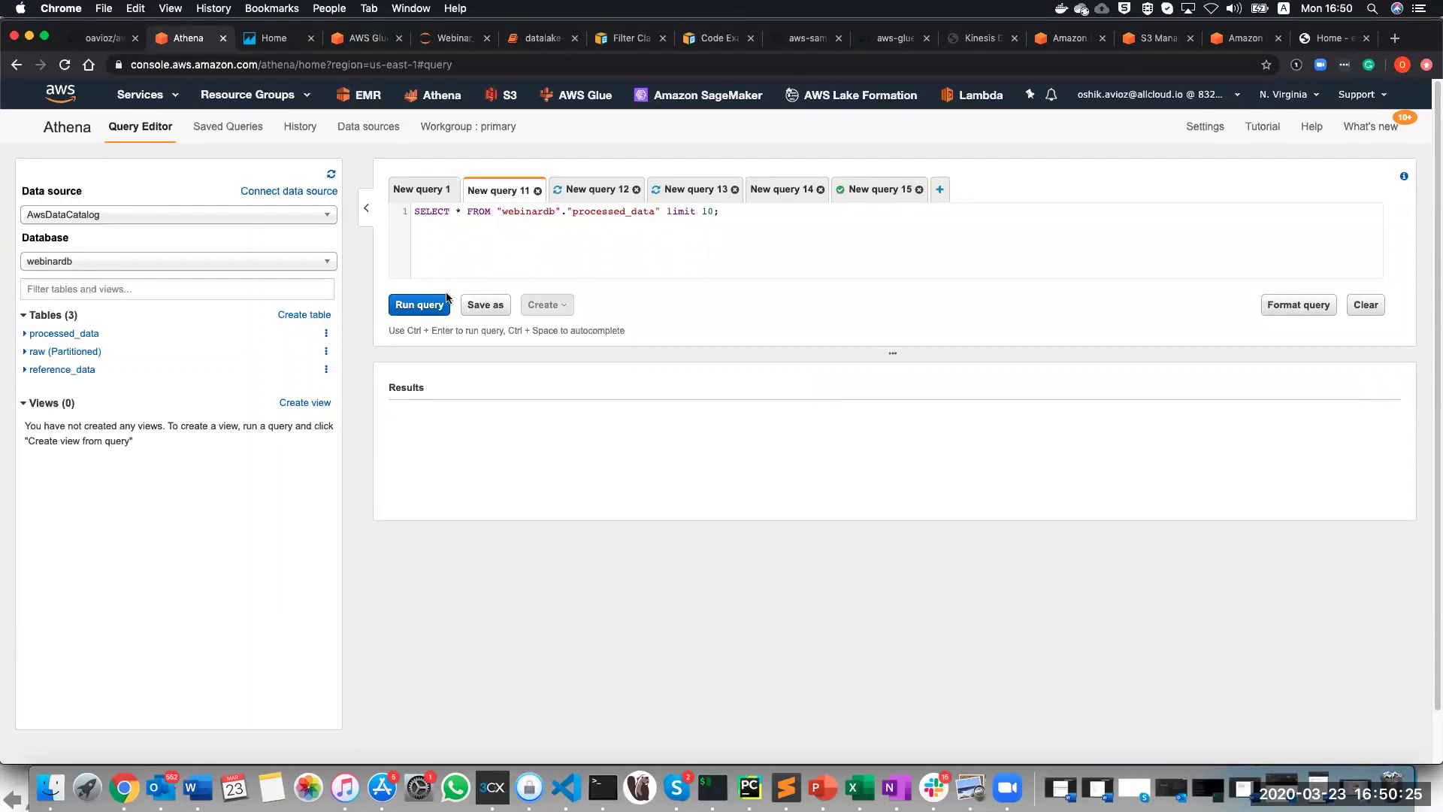
Return to the activity_type count query on the raw table and rerun it.
click(586, 191)
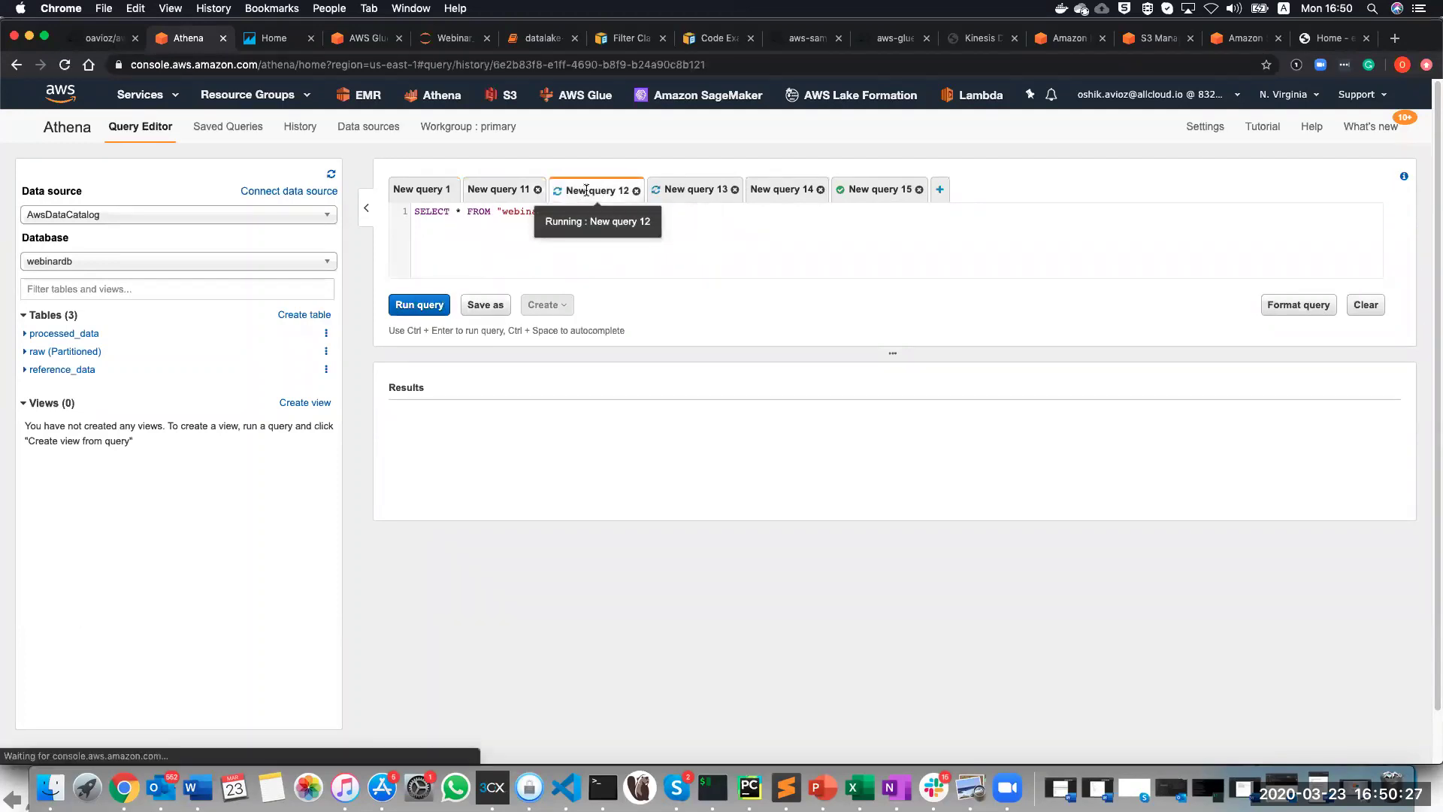
click(688, 190)
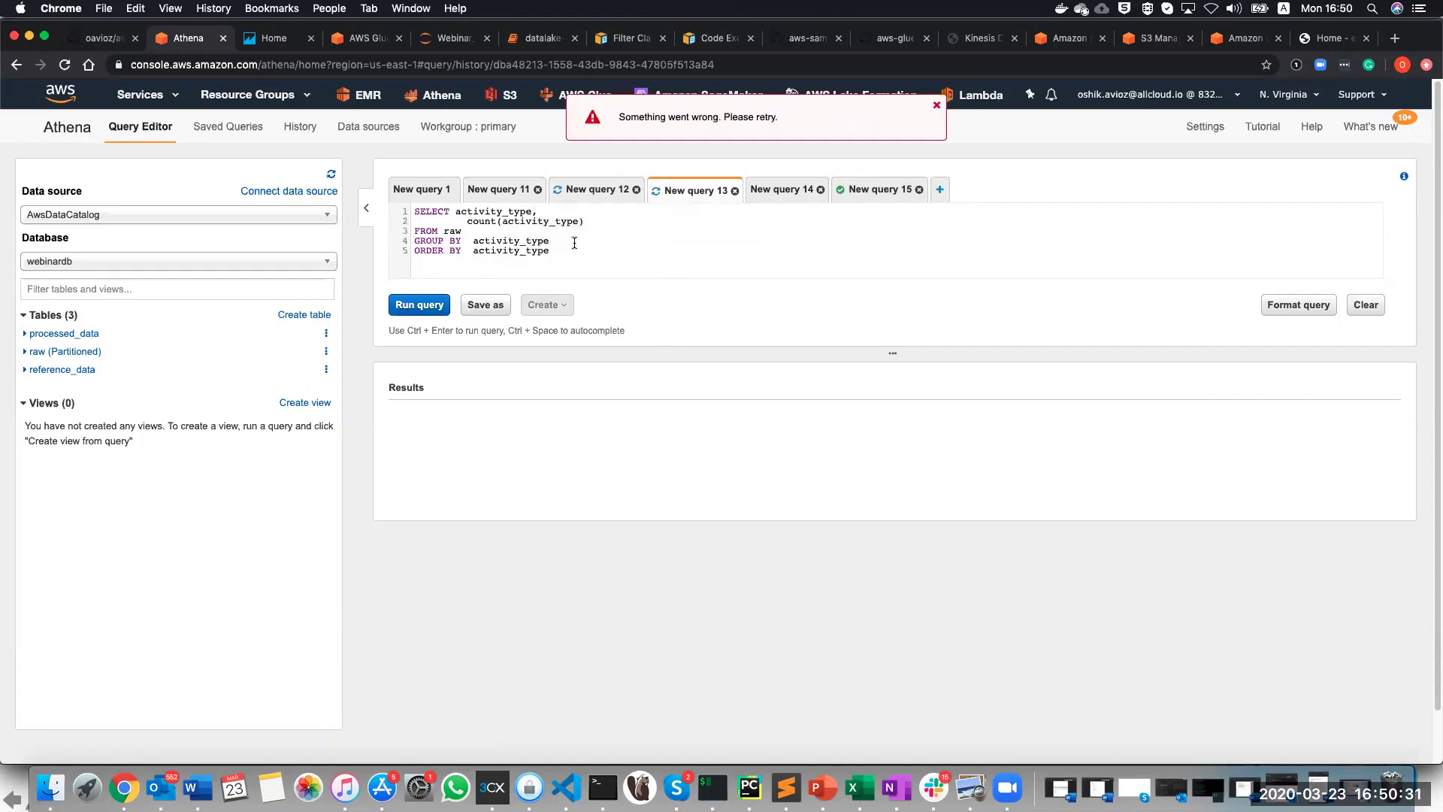
click(418, 306)
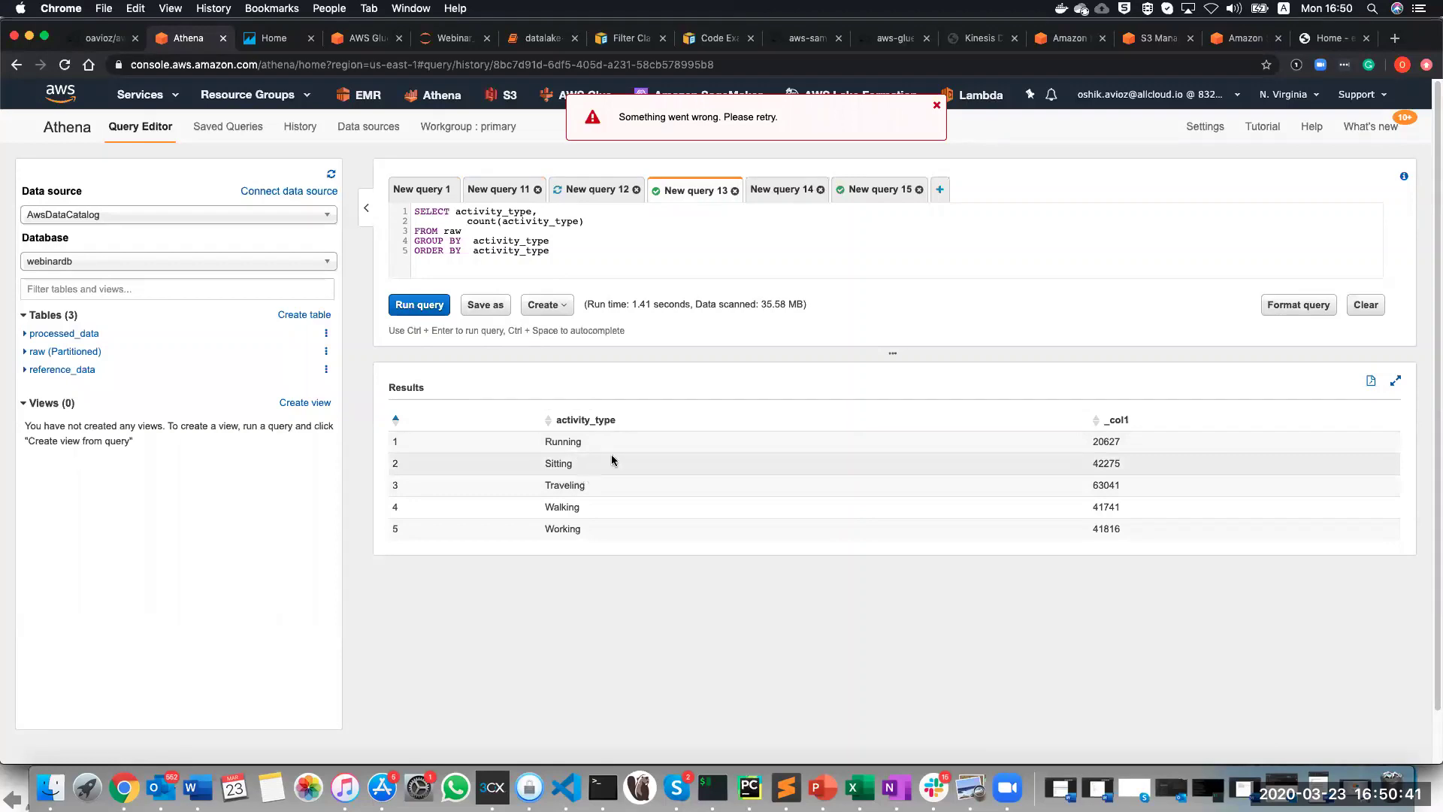
Run the processed_data query counting track_name per device_id in descending order, and dismiss the error notice.
click(876, 190)
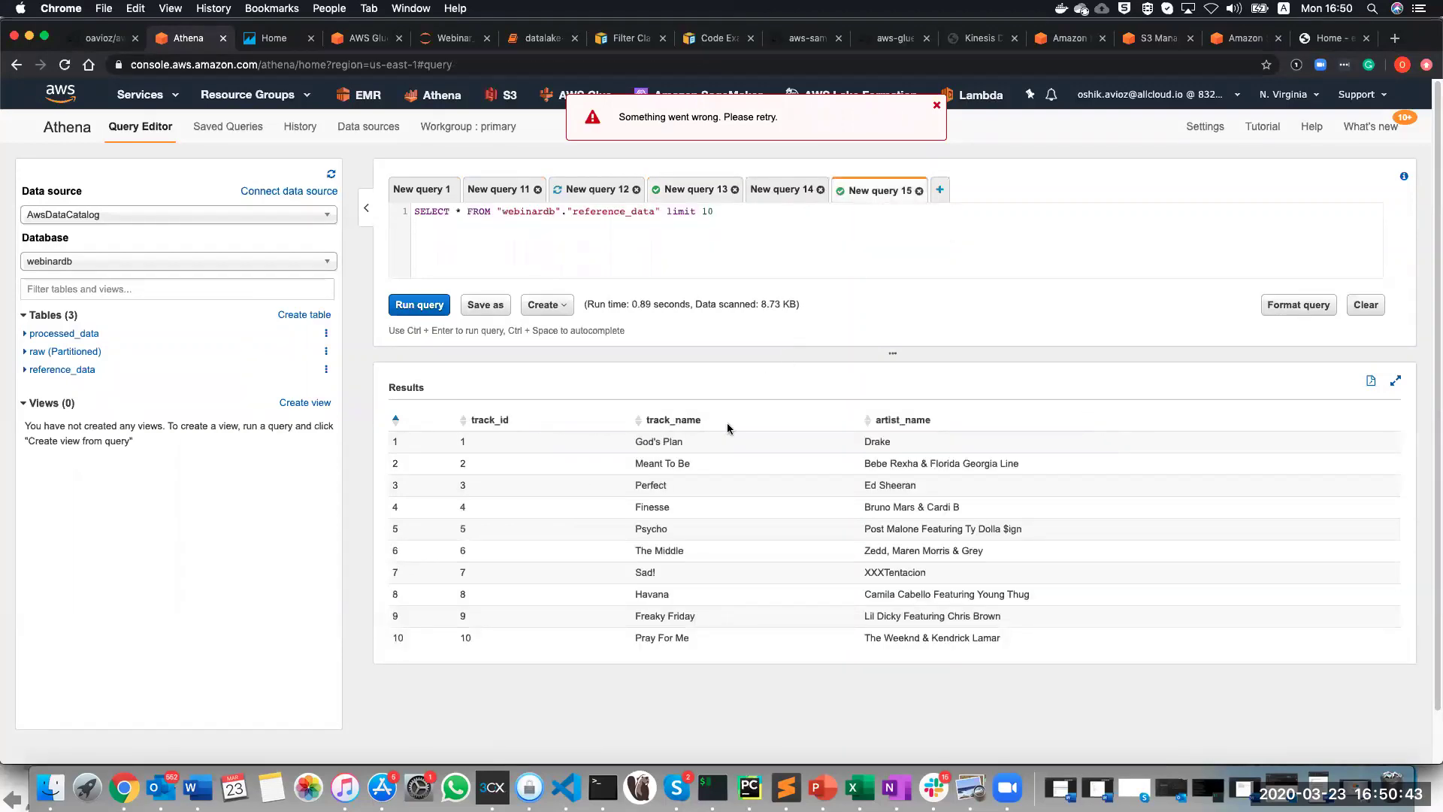
click(781, 190)
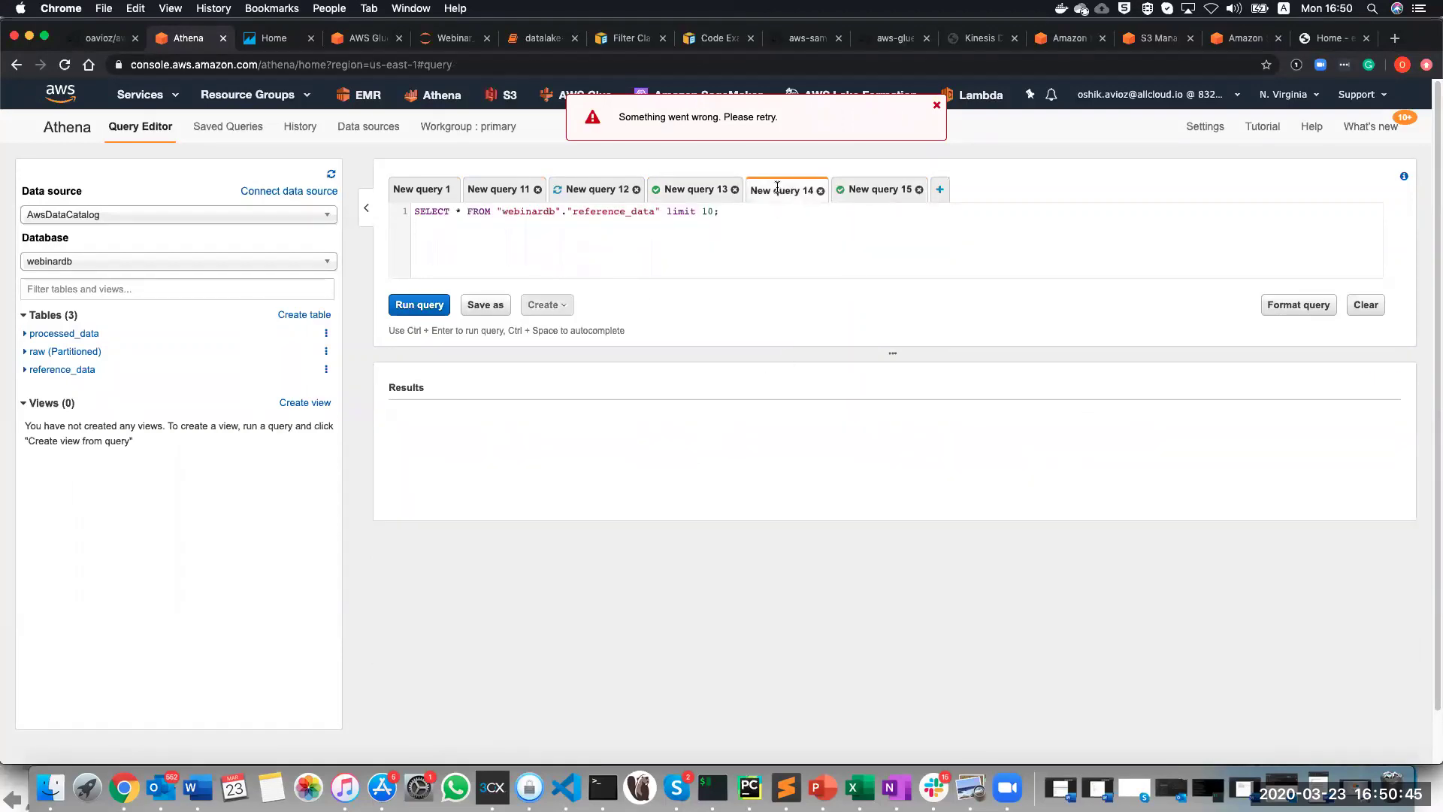
click(693, 194)
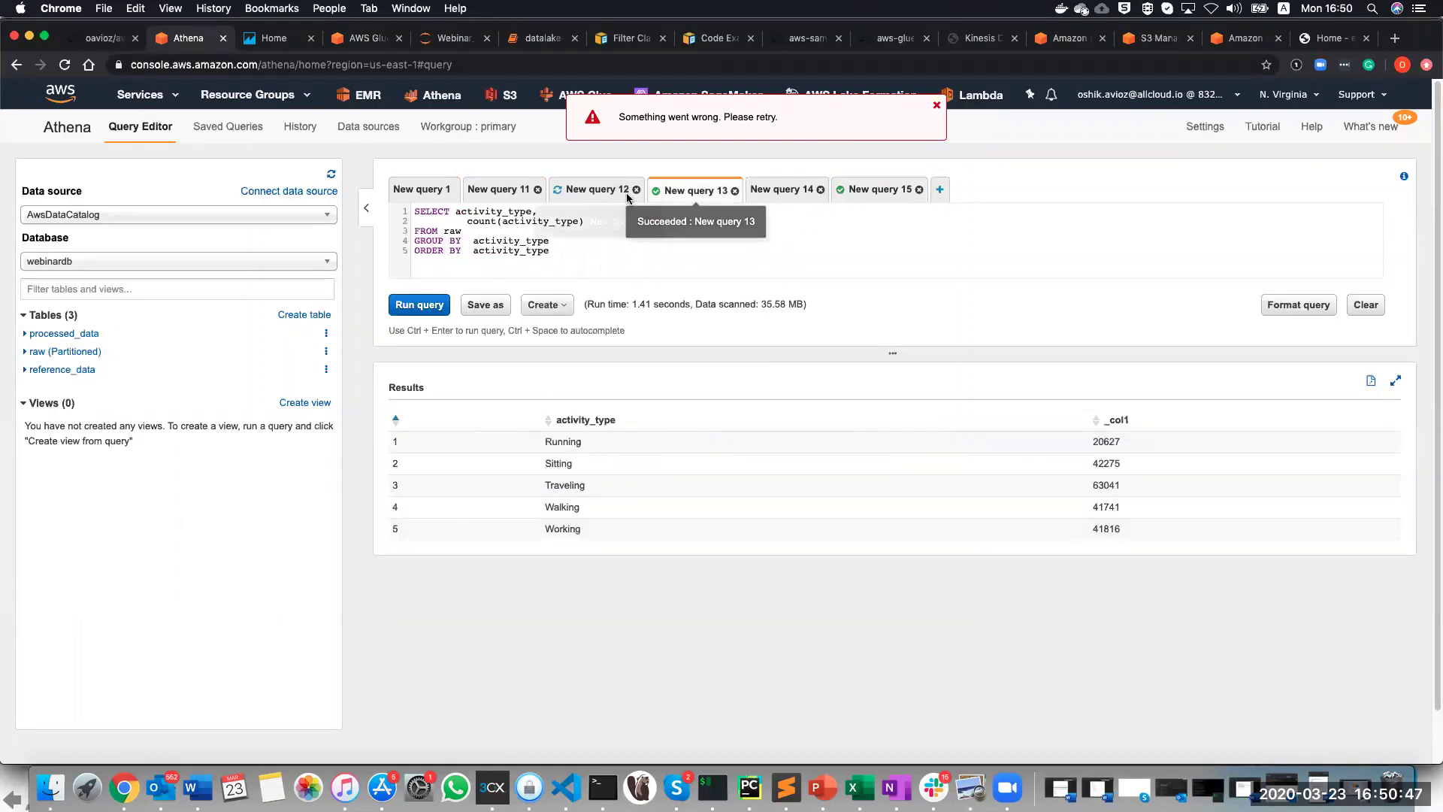
click(505, 191)
click(446, 198)
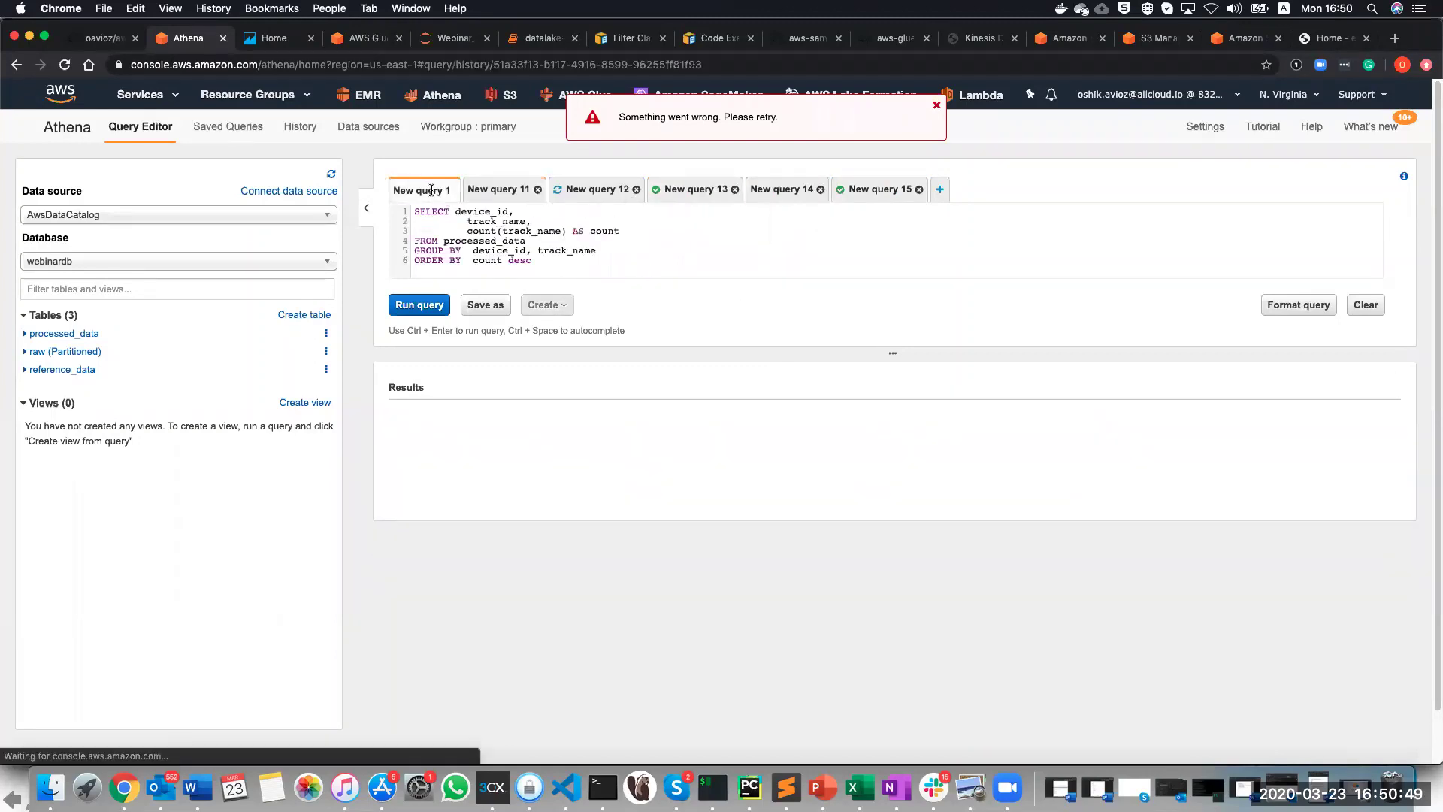
click(433, 310)
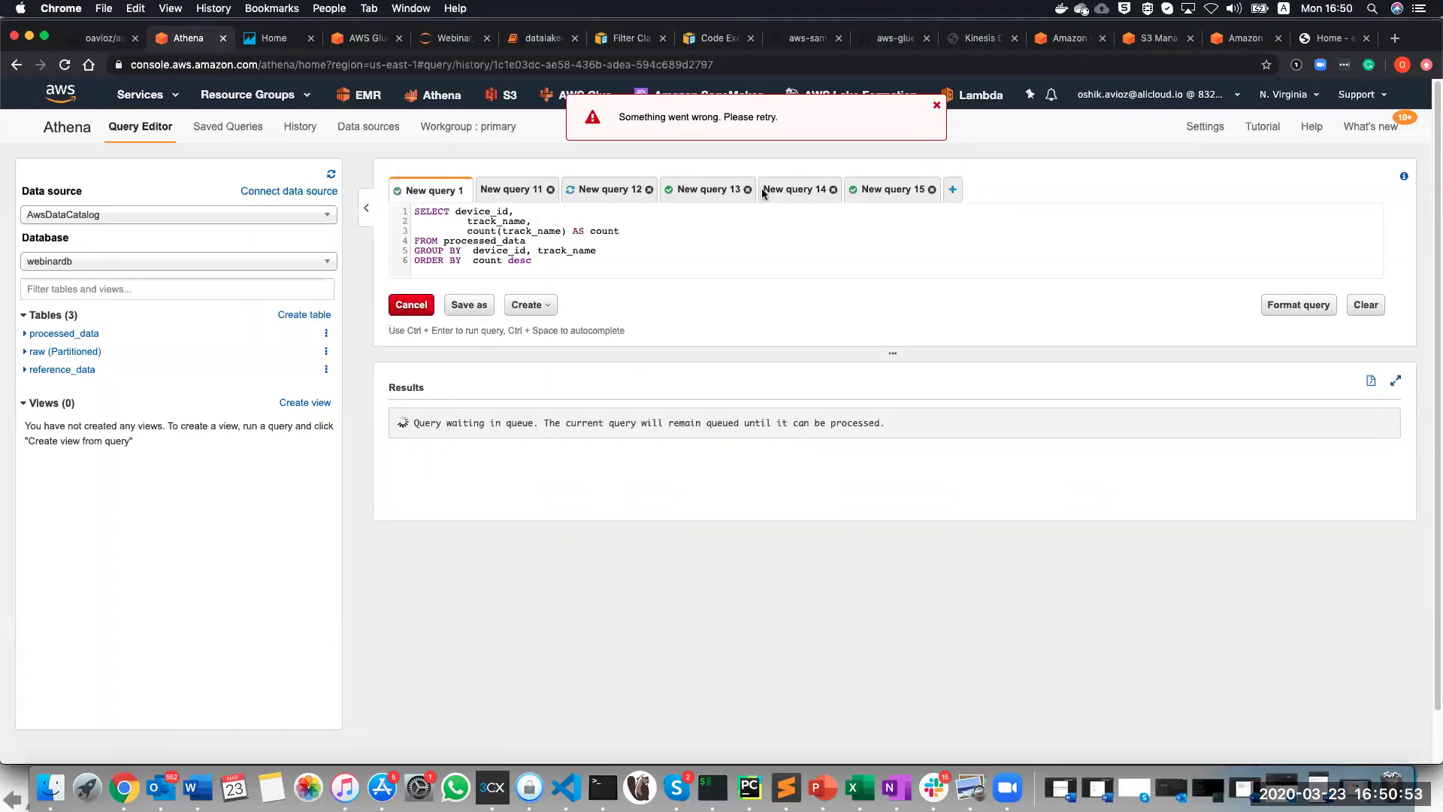
click(937, 107)
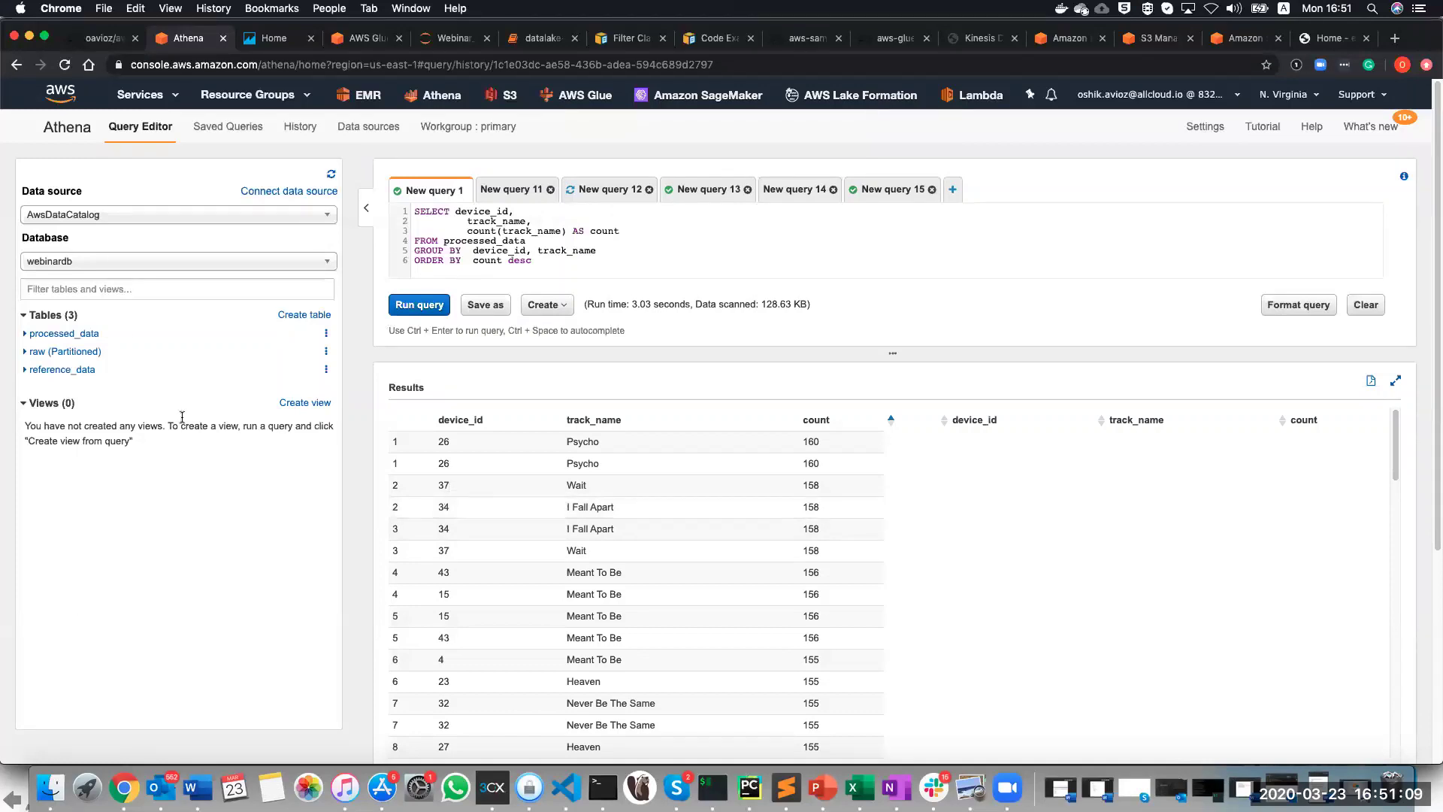
Switch to QuickSight and start a new data set with Athena as its source.
click(269, 39)
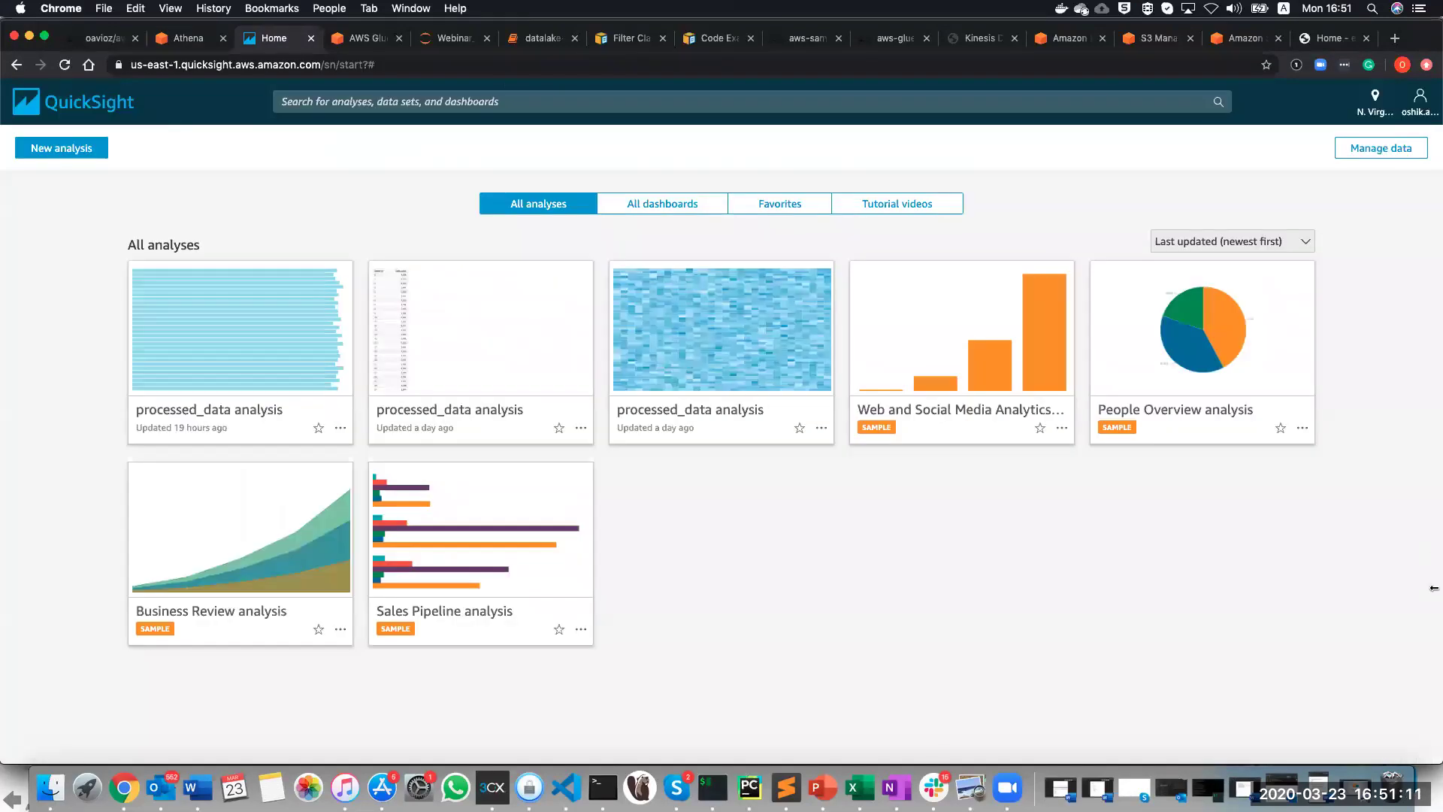
click(1382, 153)
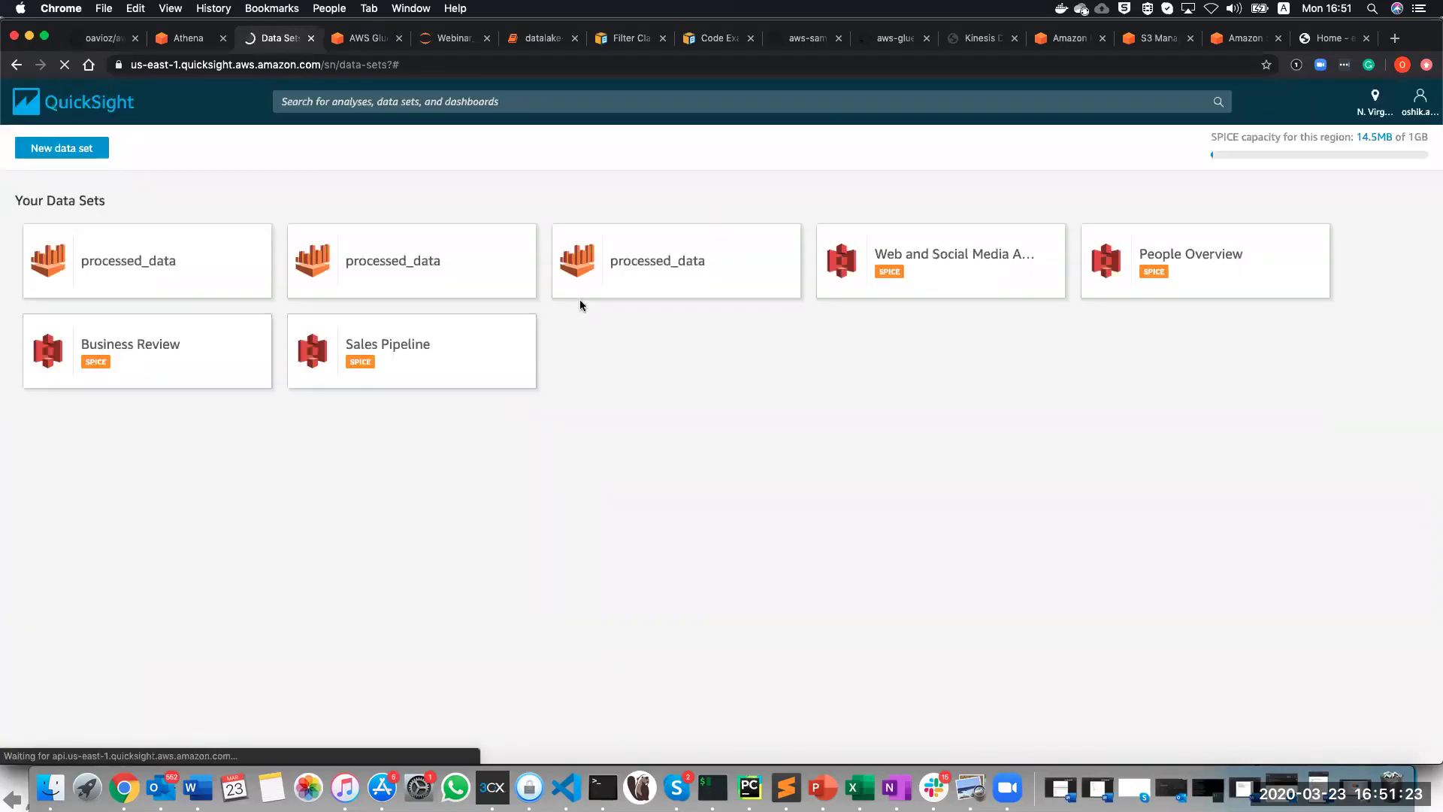
click(58, 148)
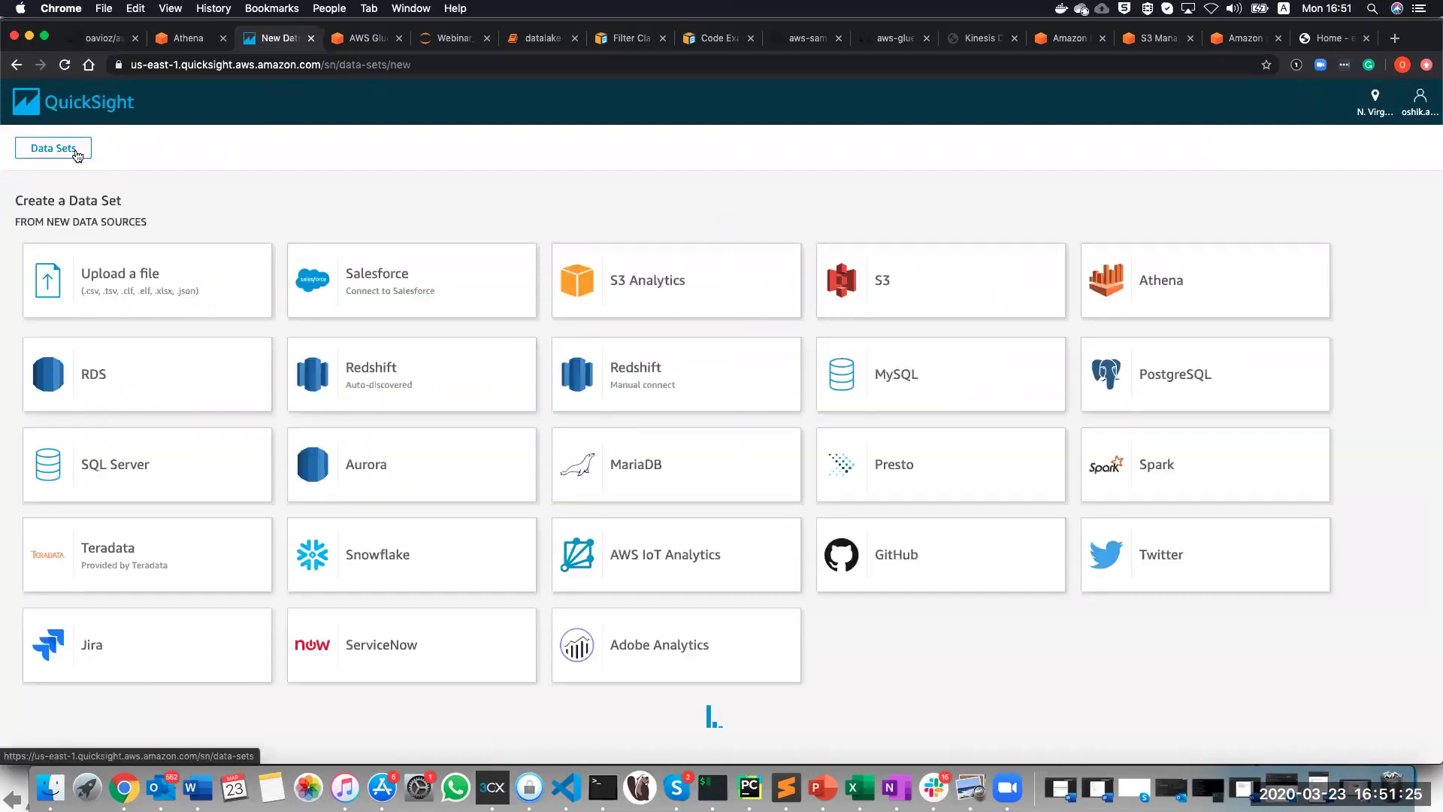
click(1216, 285)
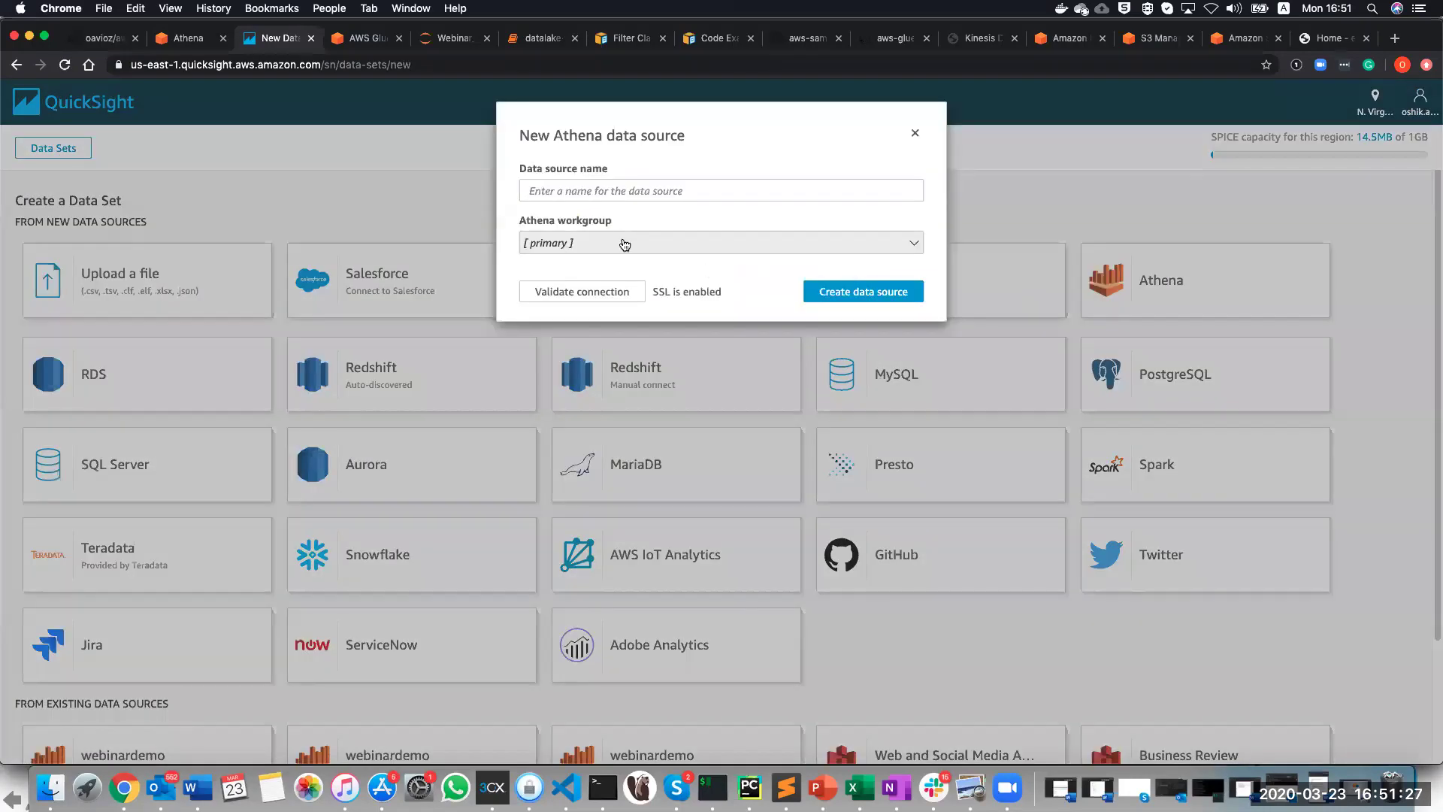
Create the Athena data source named webinardemo in the primary workgroup.
click(622, 191)
click(584, 249)
click(840, 297)
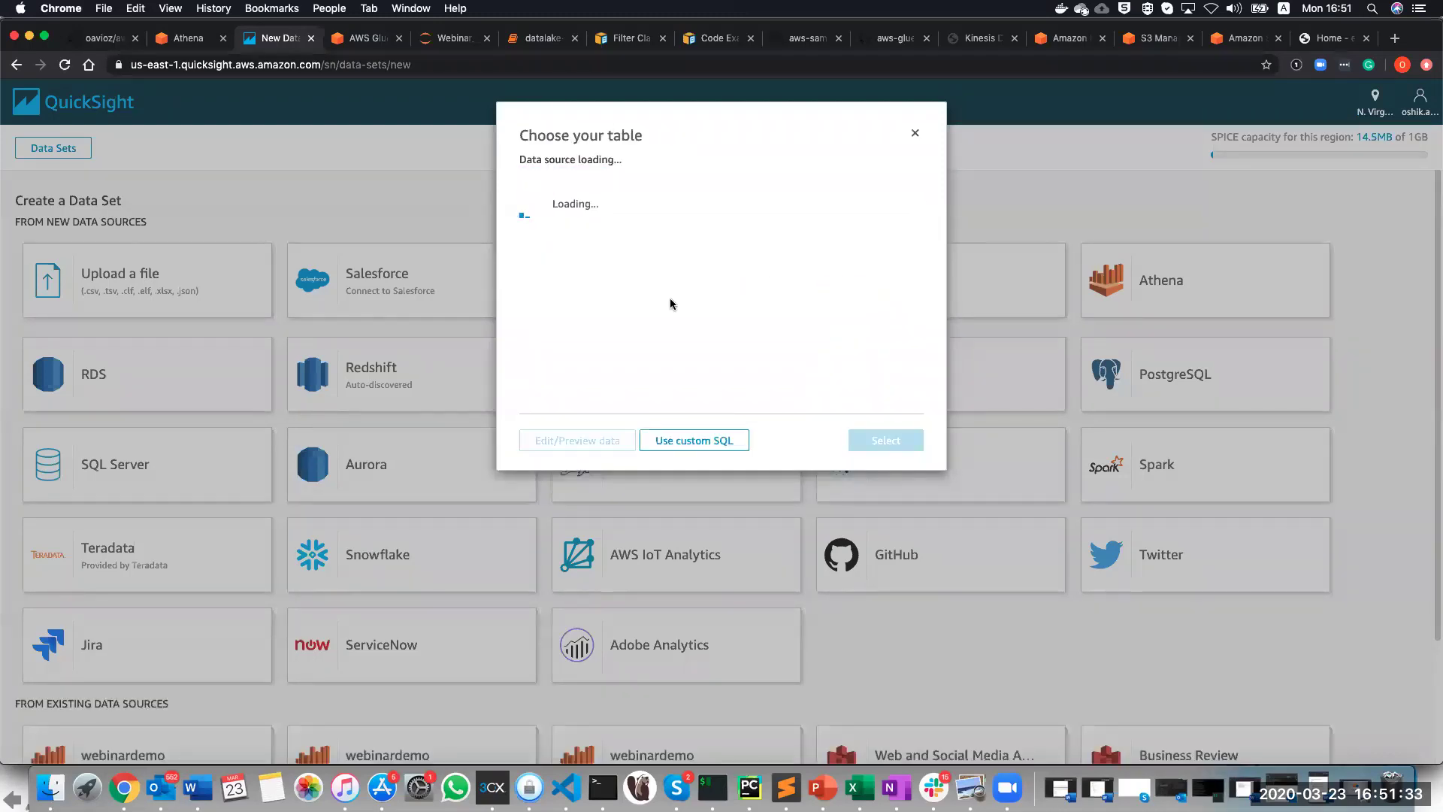
Build the data set from the webinardb processed_data table, set it to query the data directly, and visualize it.
click(600, 218)
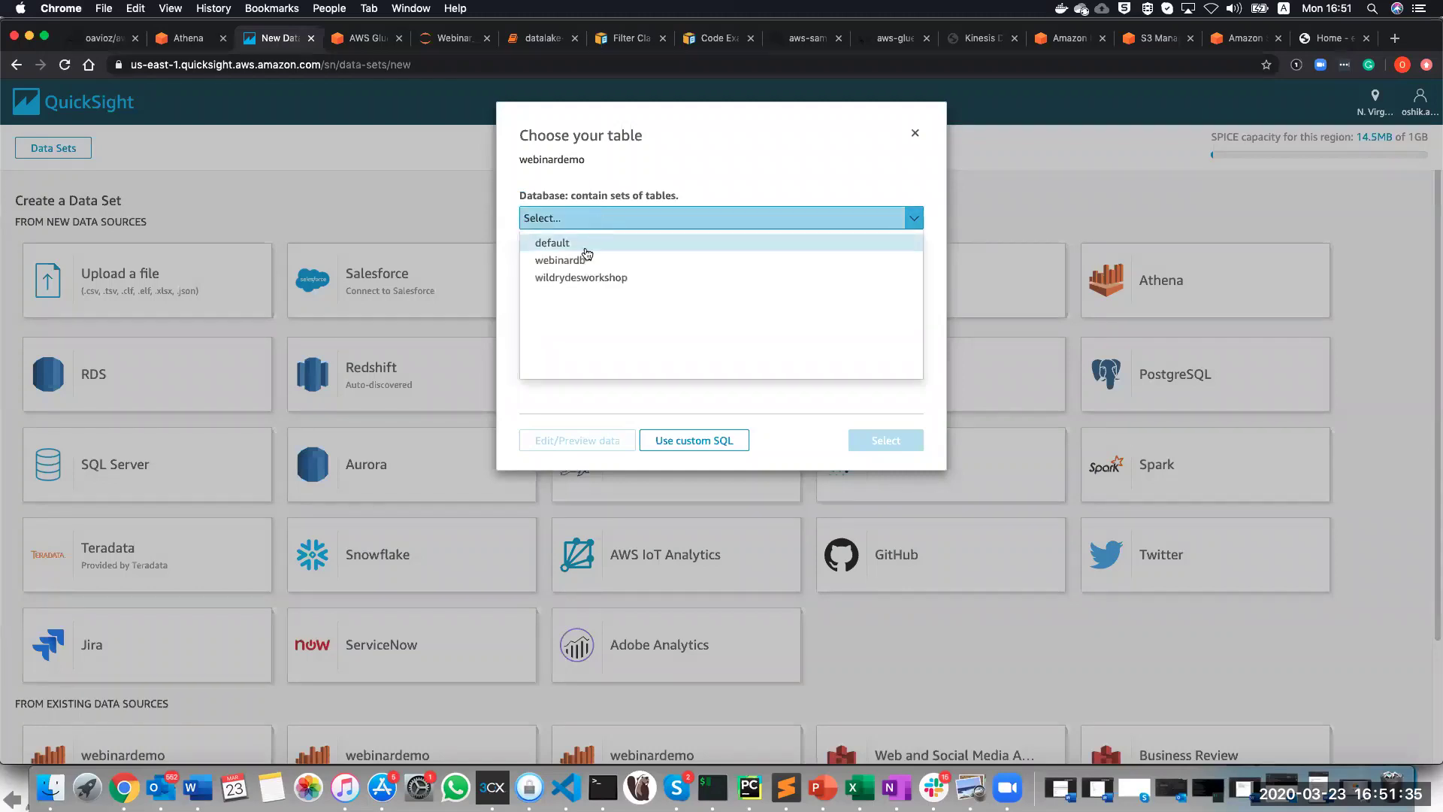
click(585, 260)
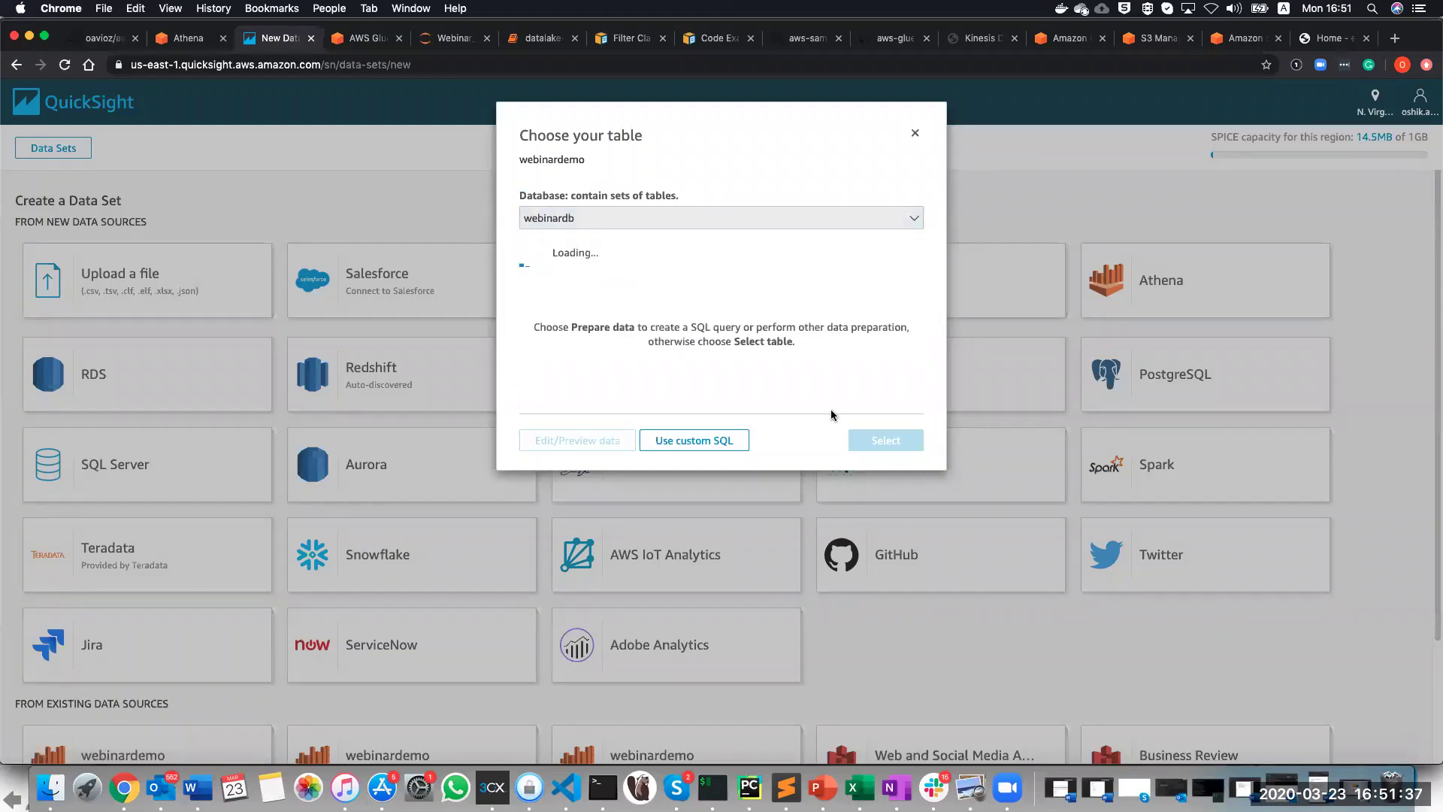
click(564, 276)
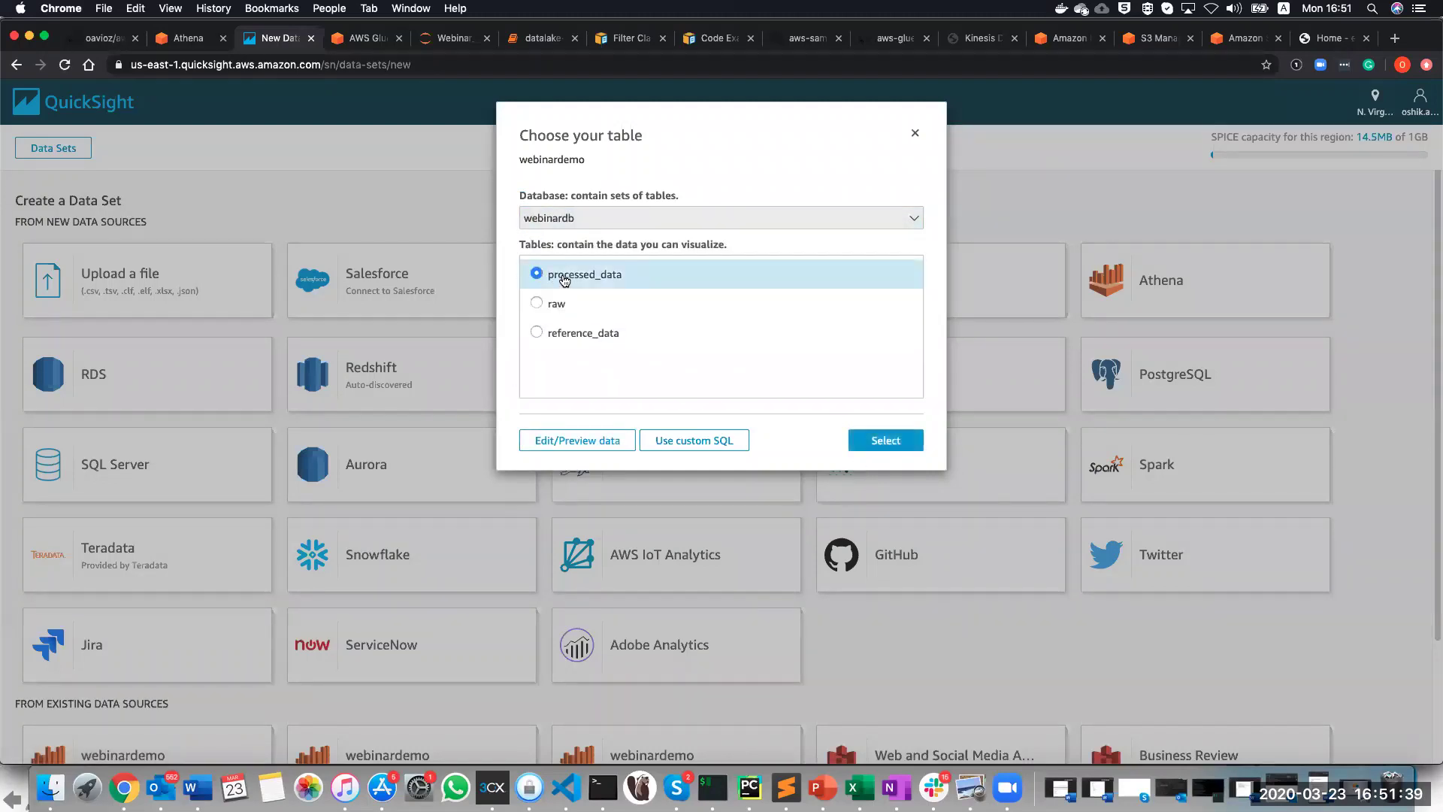
click(881, 442)
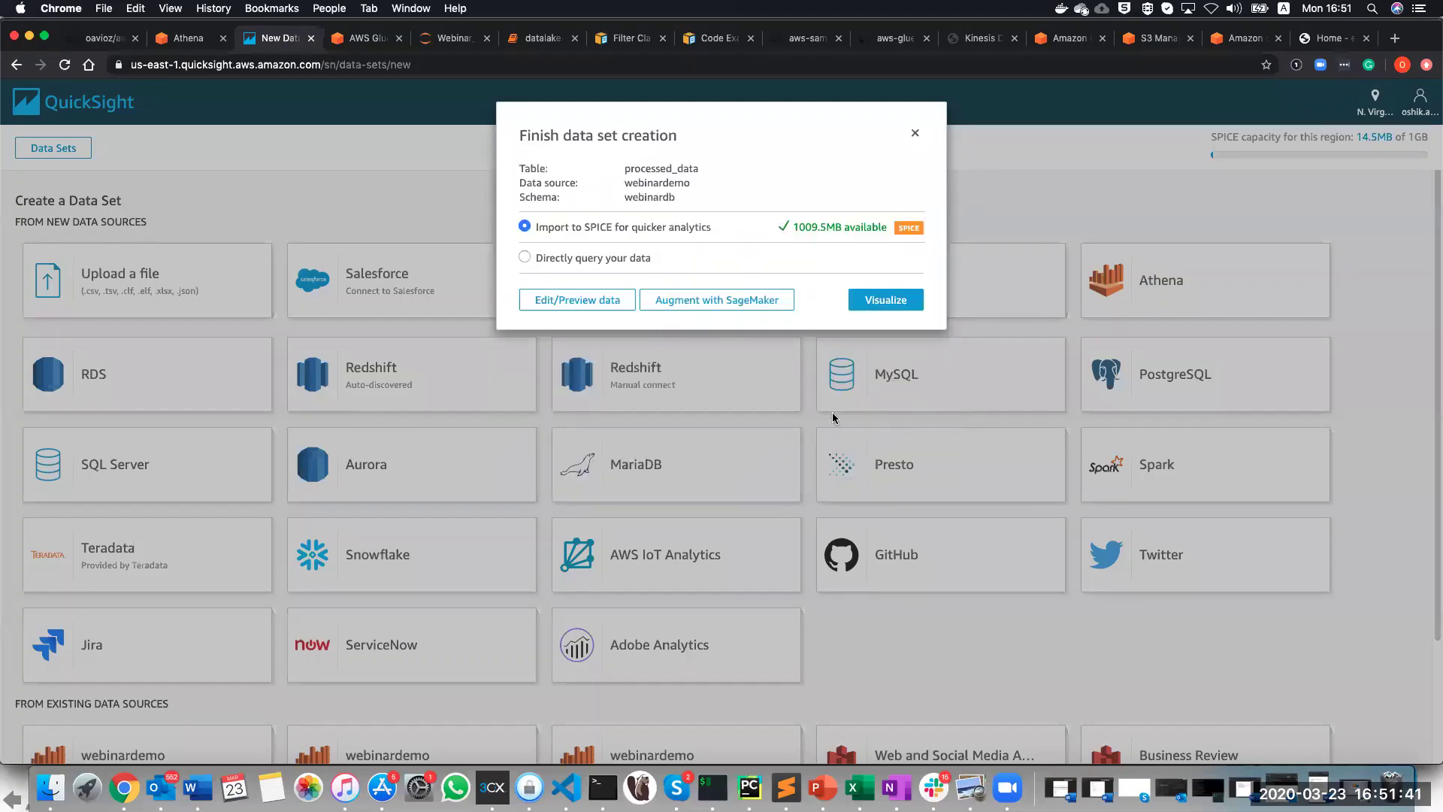
click(564, 260)
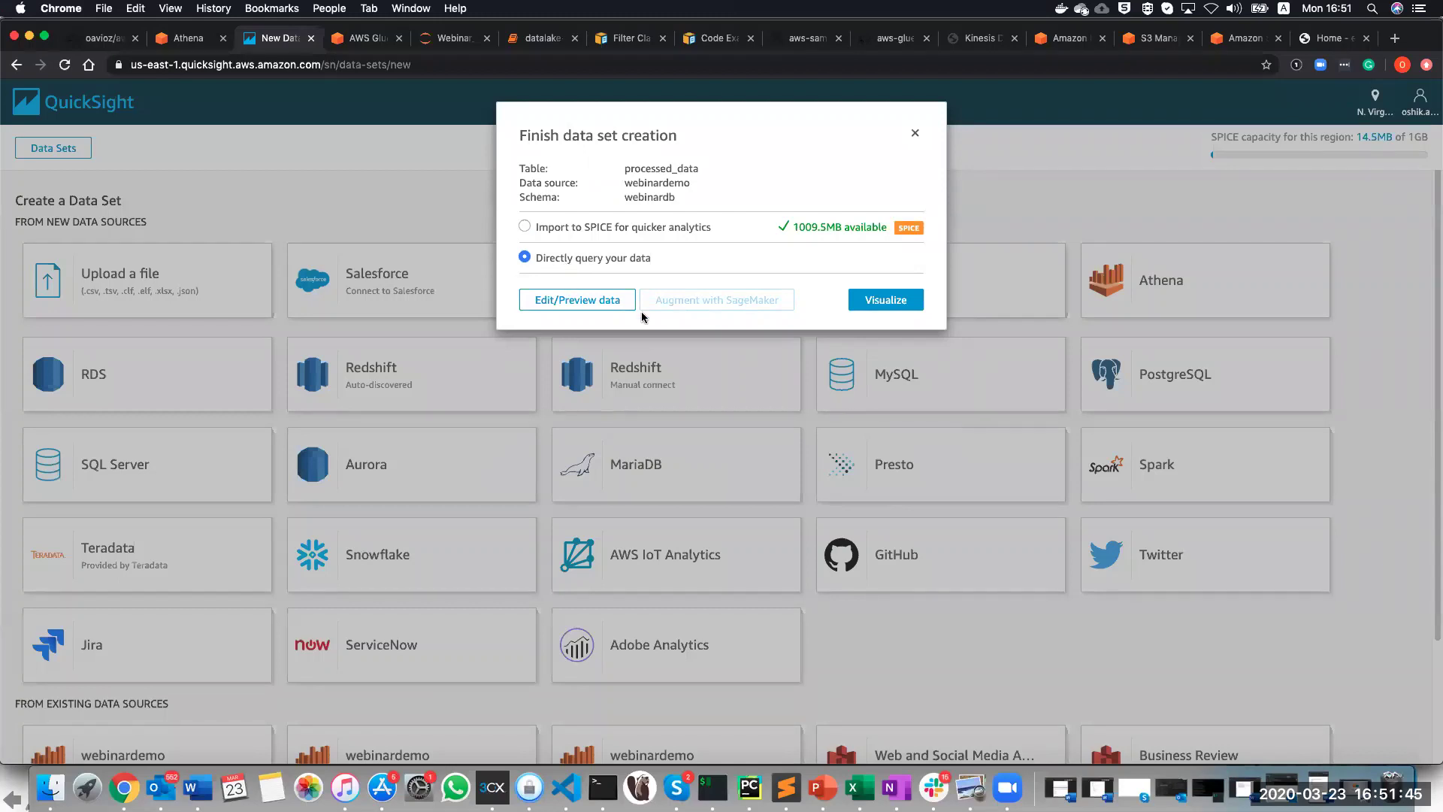
click(883, 304)
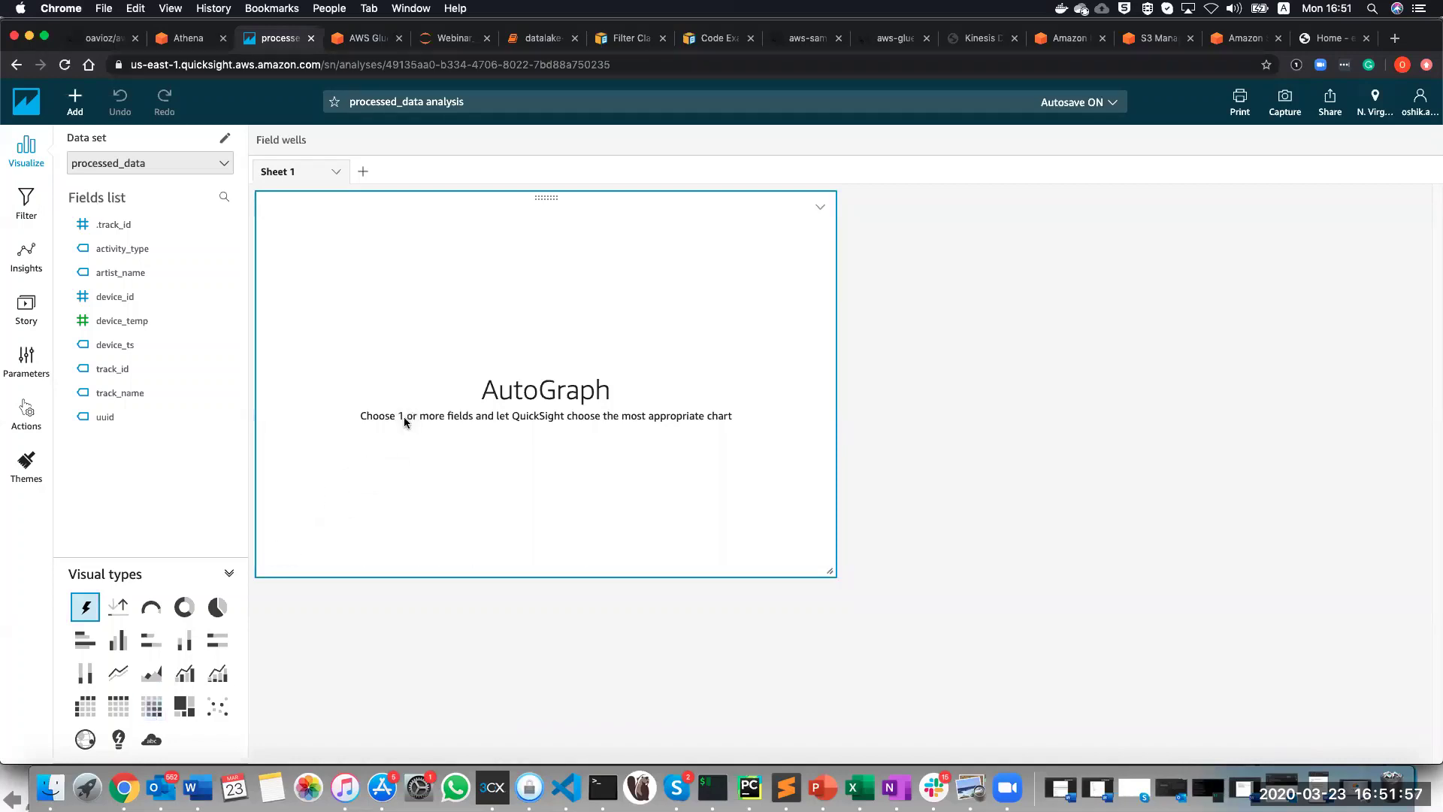
Chart the record count by artist_name, enlarge the visual across most of the sheet, and inspect its bars.
click(121, 275)
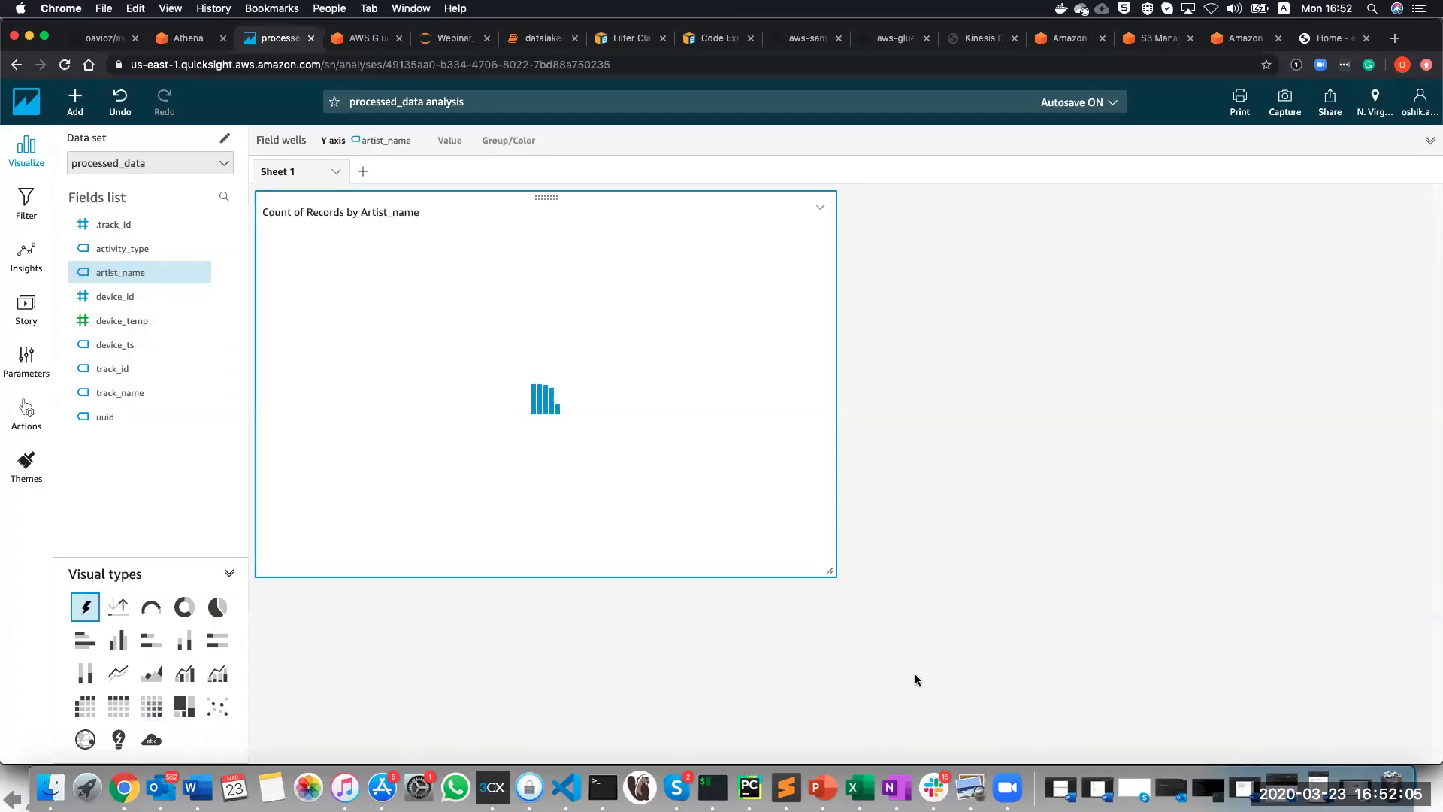
drag(831, 575, 1243, 684)
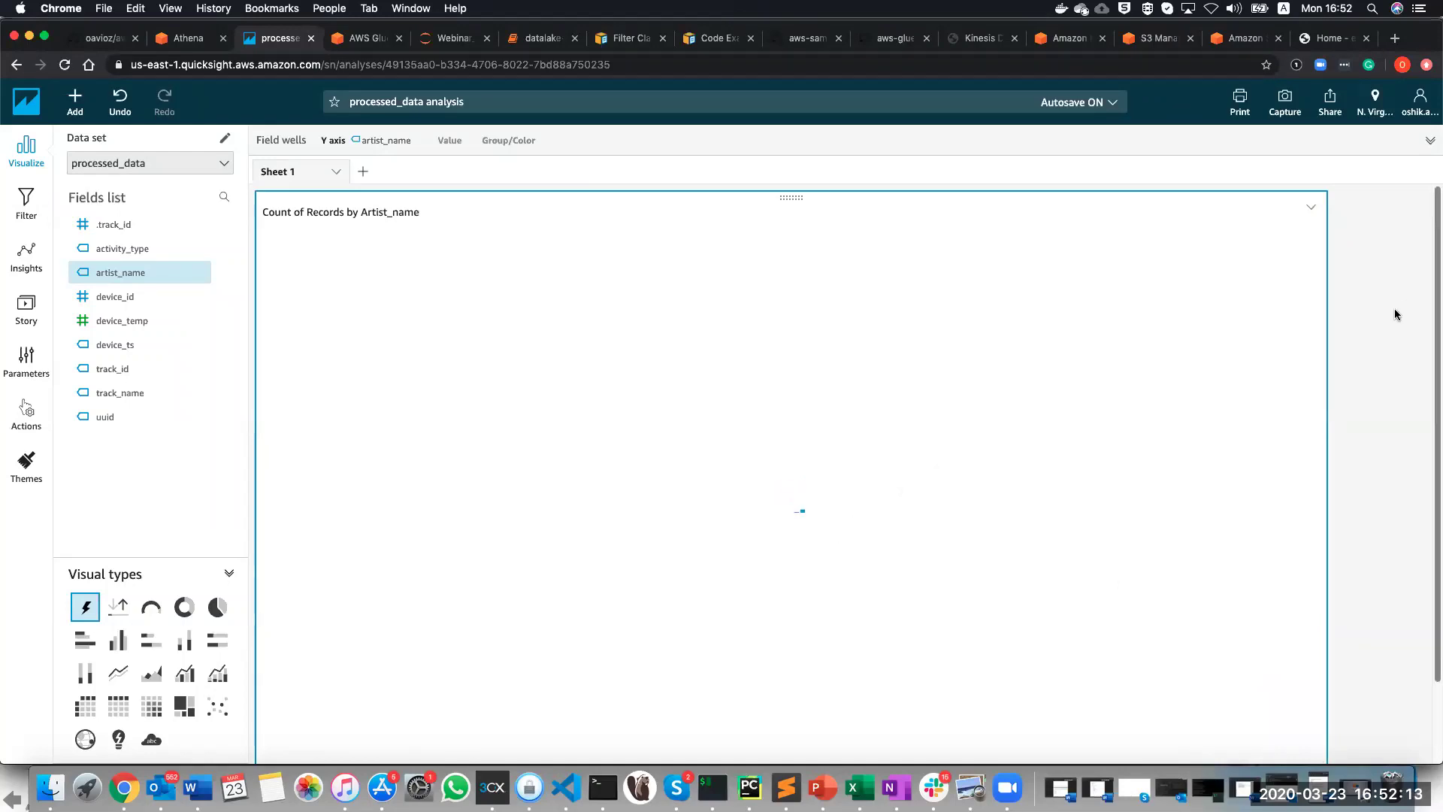
drag(1433, 331, 1433, 380)
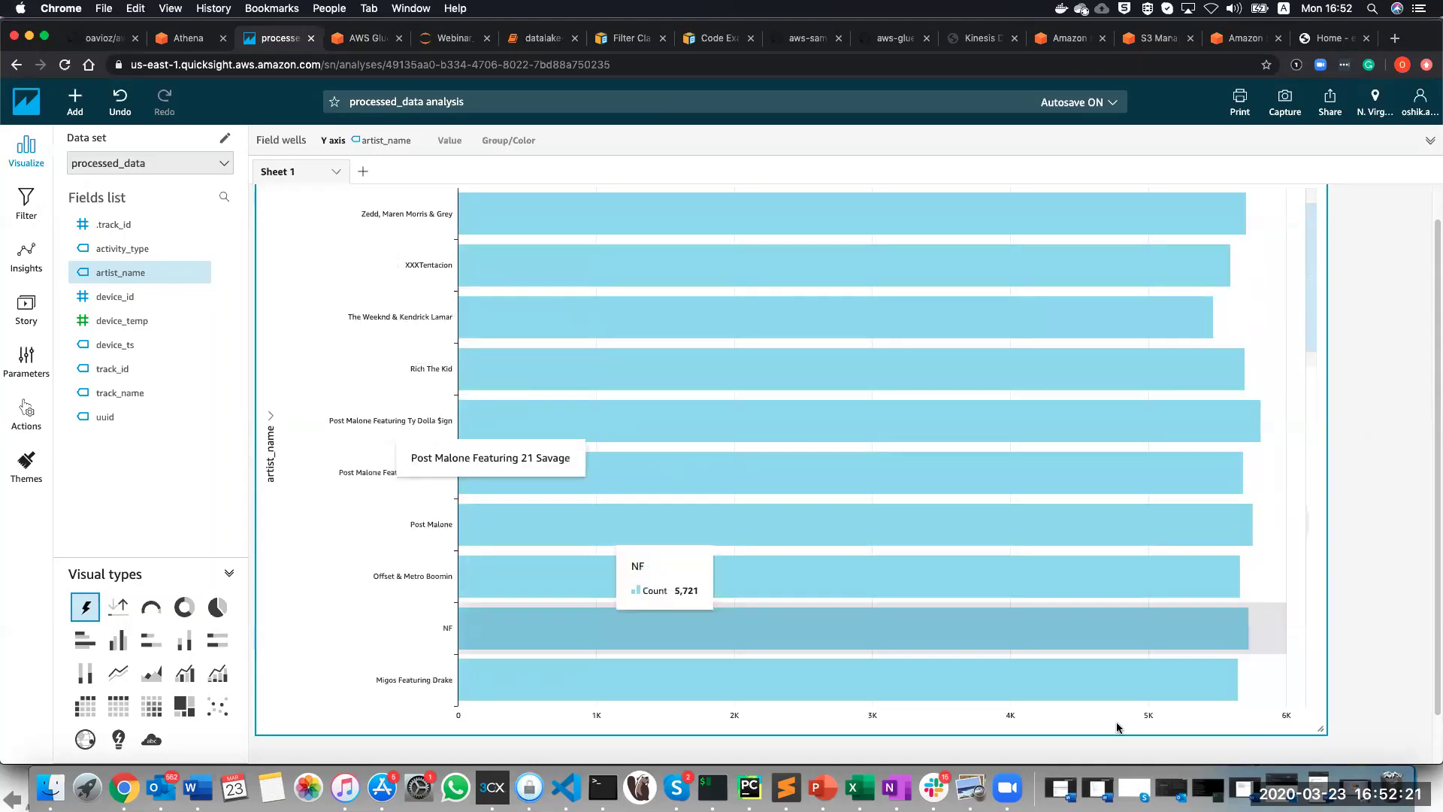
scroll(977, 665, down, 3)
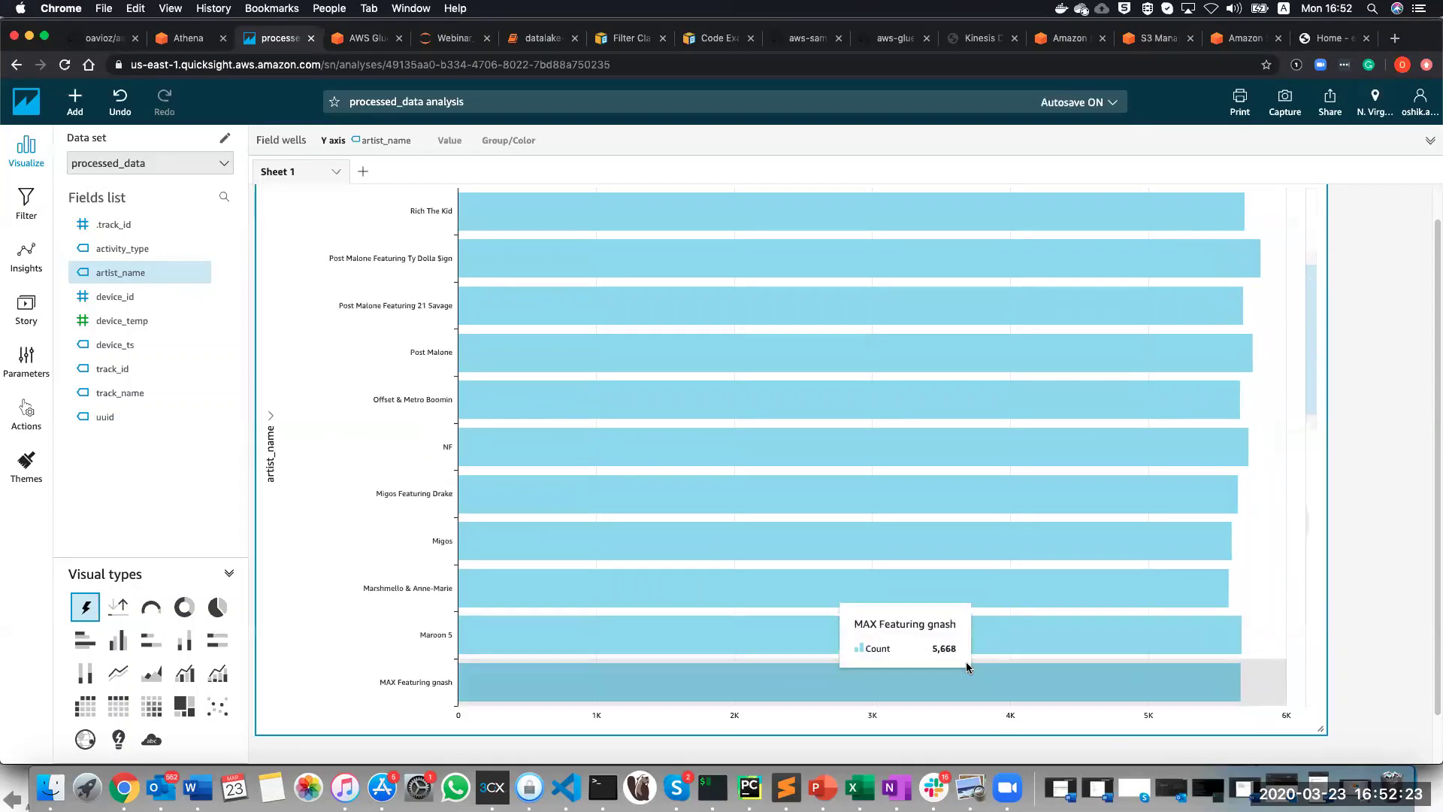
mouse_move(935, 496)
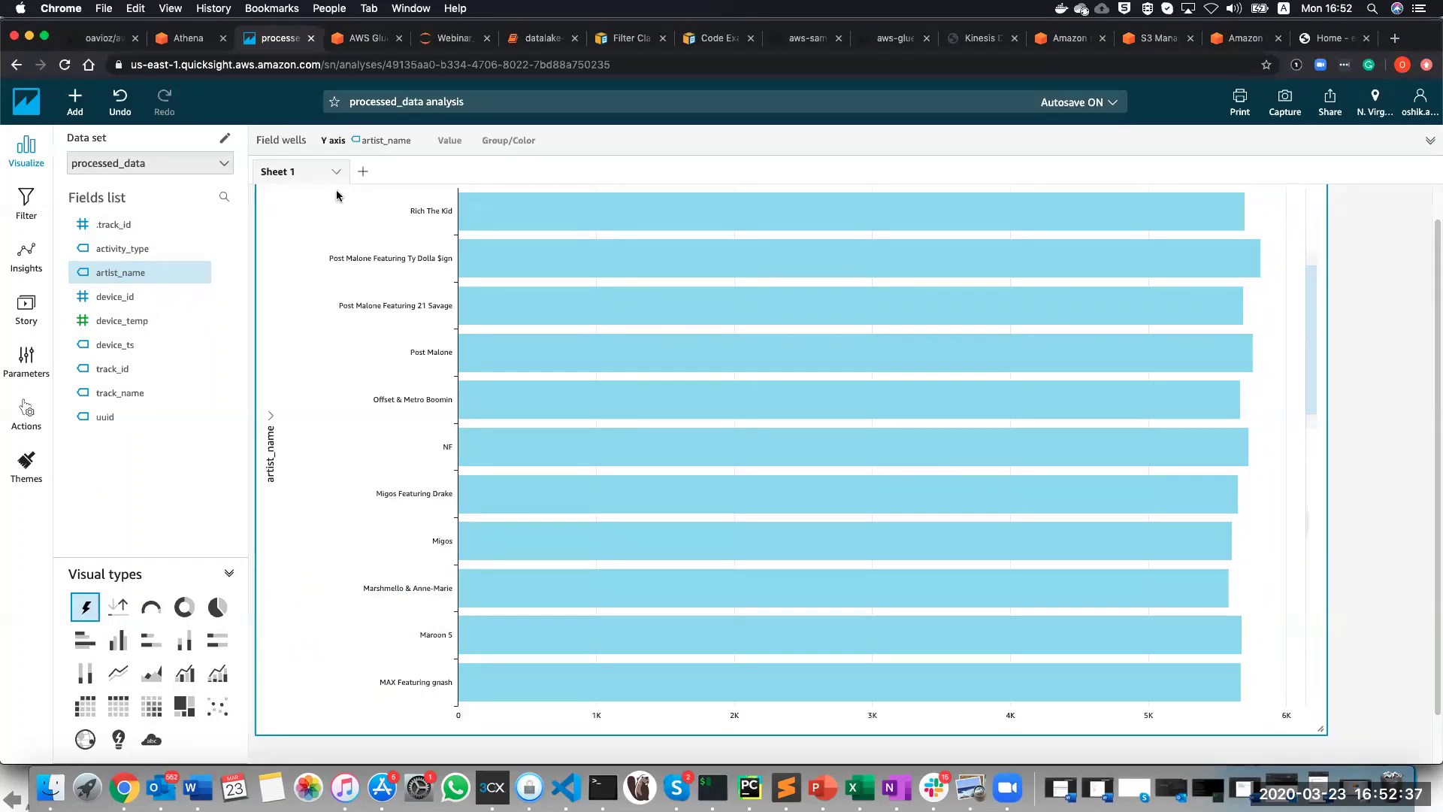
Switch to the slide presentation and advance from the architecture diagram to the AWS Lake Formation slide.
key(super+Tab)
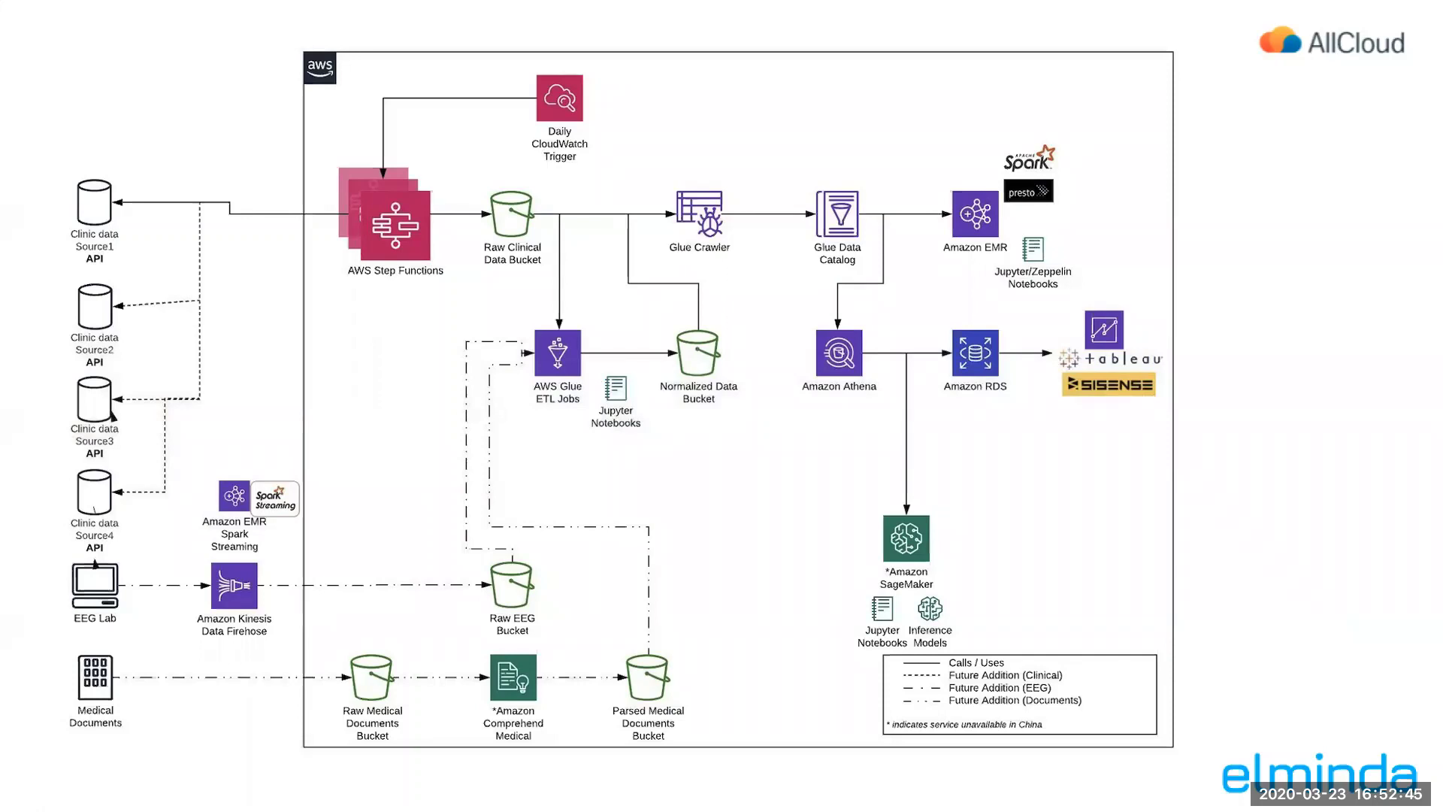
key(Right)
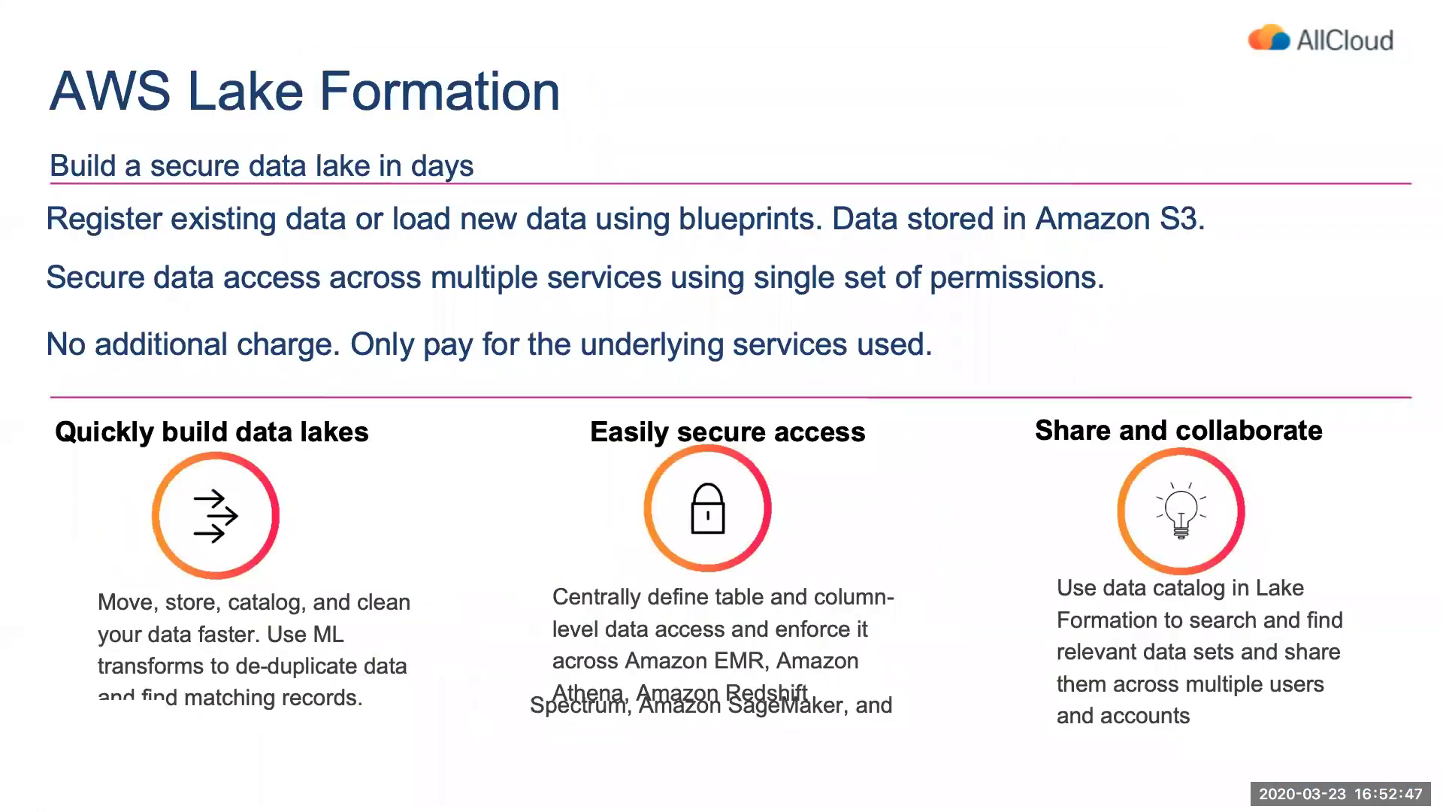